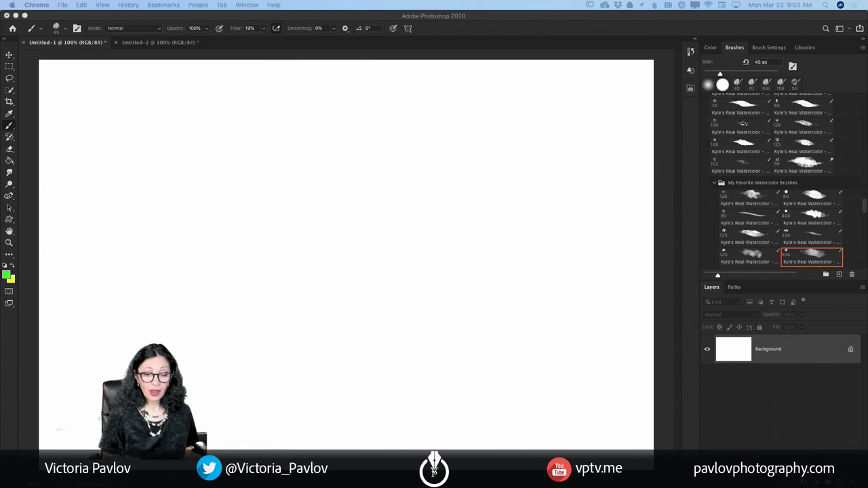
Add an empty Layer 1 above the Background in Untitled-1, with the watercolour brush active.
{"action": "left_click", "coordinate": [846, 365]}
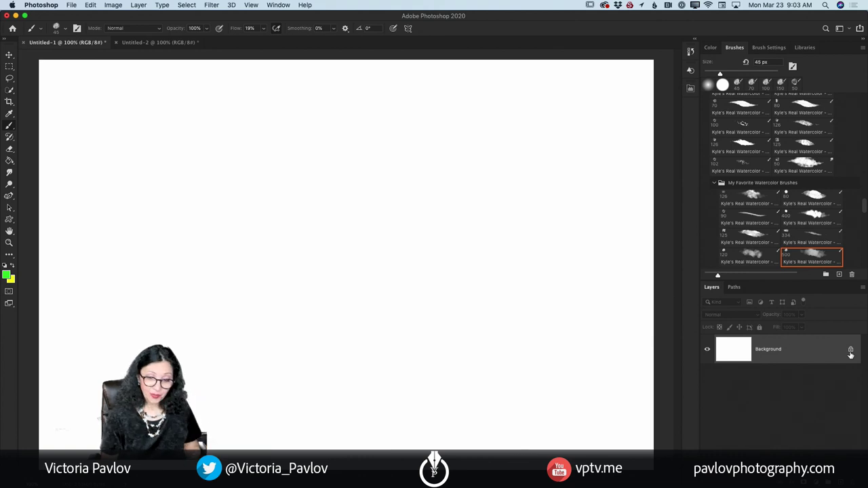
{"action": "key", "text": "super+alt+shift+n"}
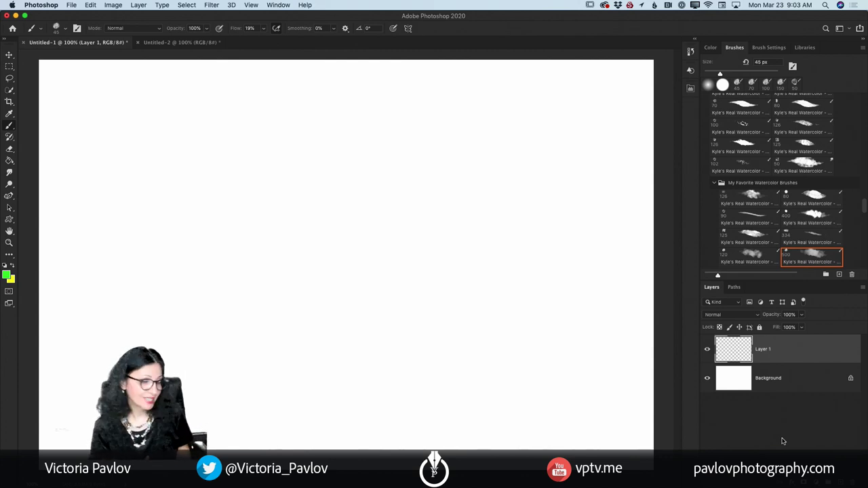
{"action": "left_click", "coordinate": [10, 125]}
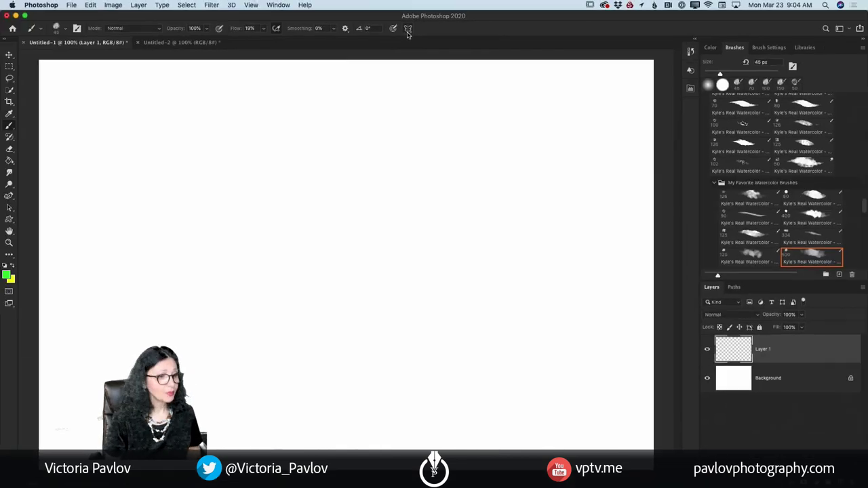
Turn on Vertical symmetry and stretch its axis past the canvas top and bottom.
{"action": "left_click", "coordinate": [408, 29]}
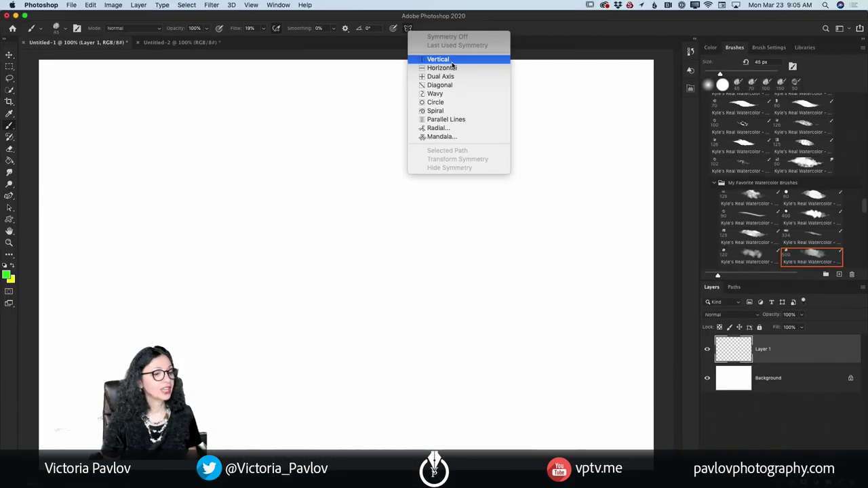
{"action": "left_click", "coordinate": [305, 99]}
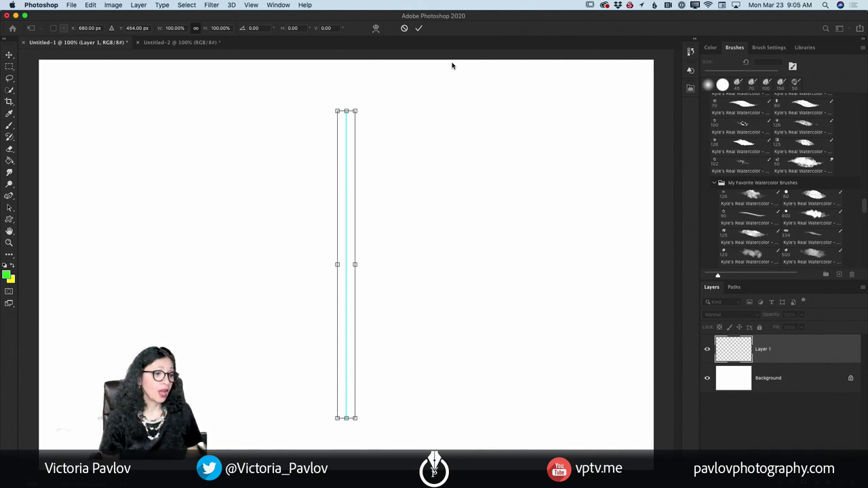
{"action": "left_click_drag", "start_coordinate": [346, 111], "coordinate": [347, 58]}
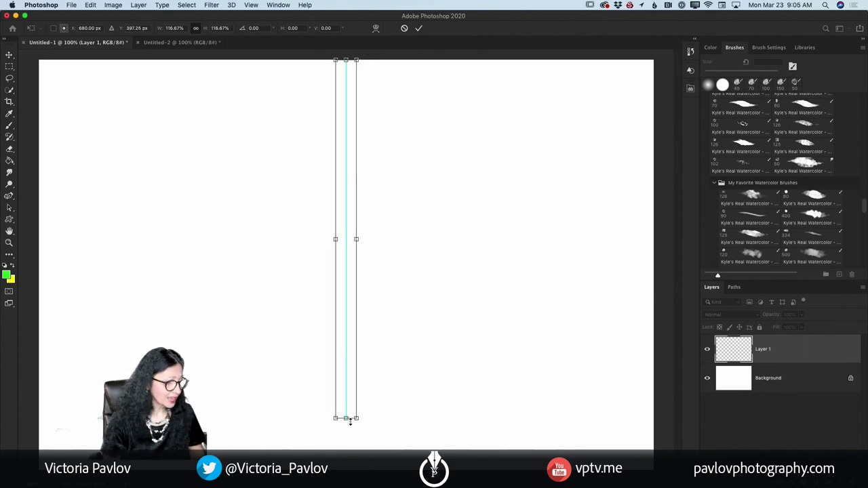
{"action": "left_click_drag", "start_coordinate": [347, 420], "coordinate": [346, 469]}
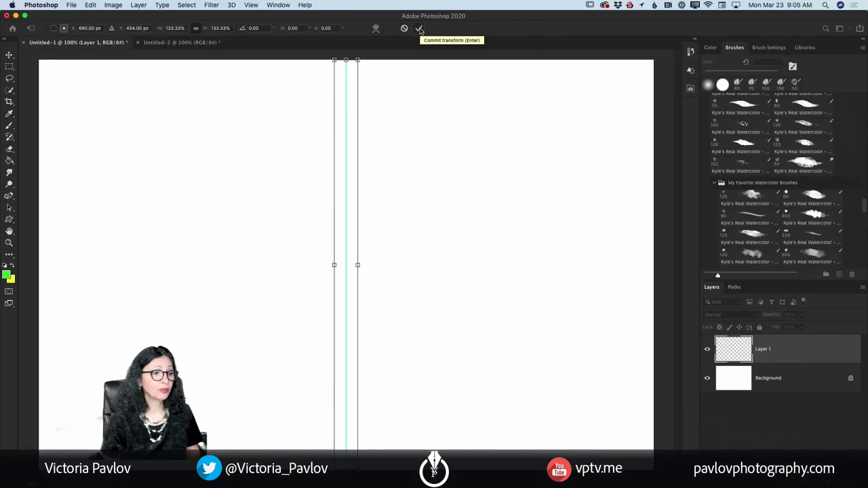
Commit the full-height symmetry axis and rename Layer 1 to 'My Sketch'.
{"action": "left_click", "coordinate": [417, 31]}
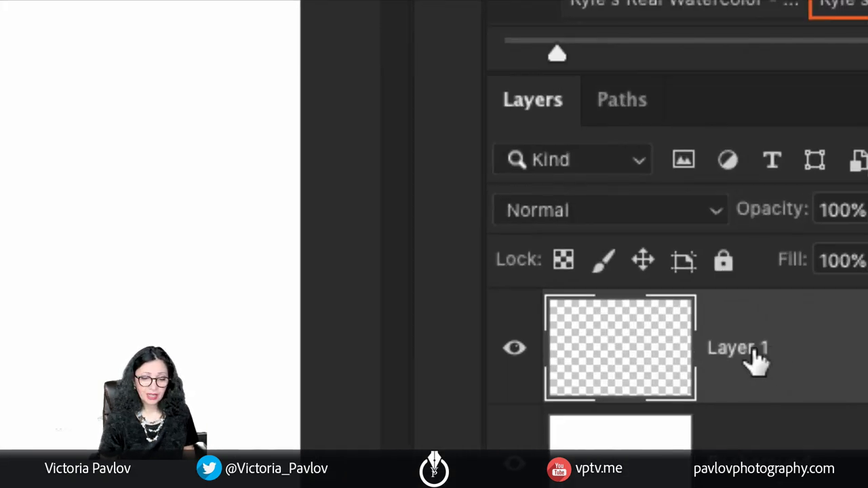
{"action": "double_click", "coordinate": [768, 350]}
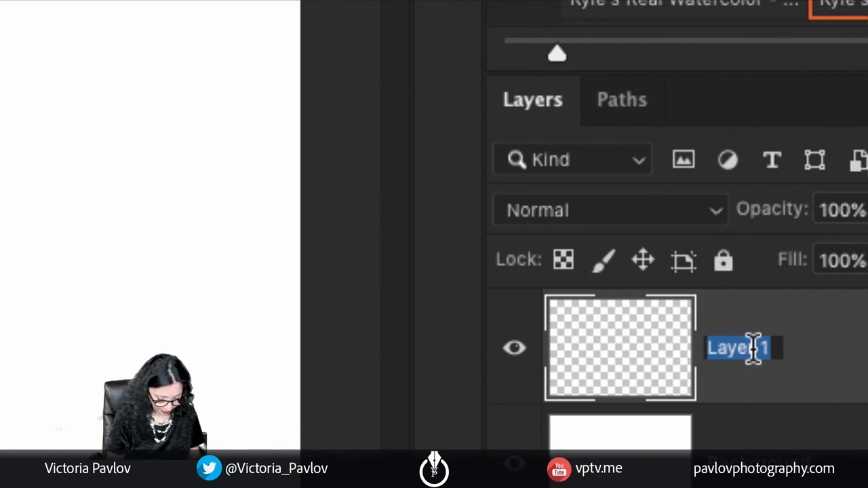
{"action": "type", "text": "My Sk"}
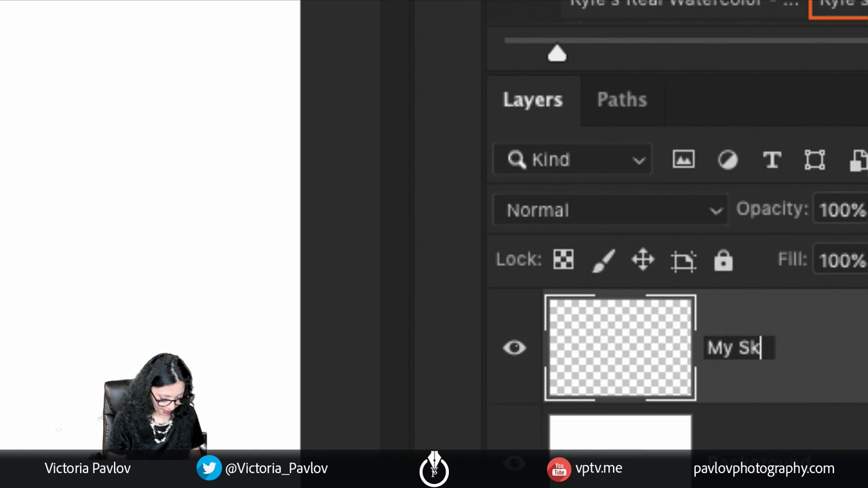
{"action": "type", "text": "etch"}
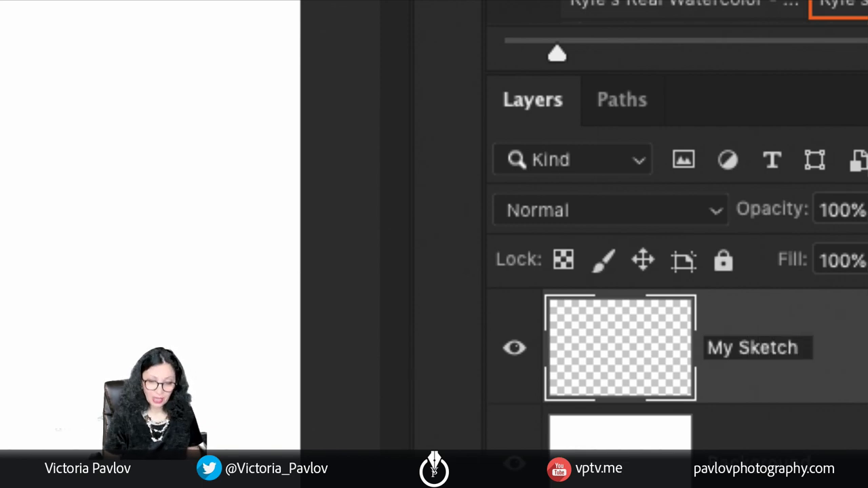
{"action": "key", "text": "Return"}
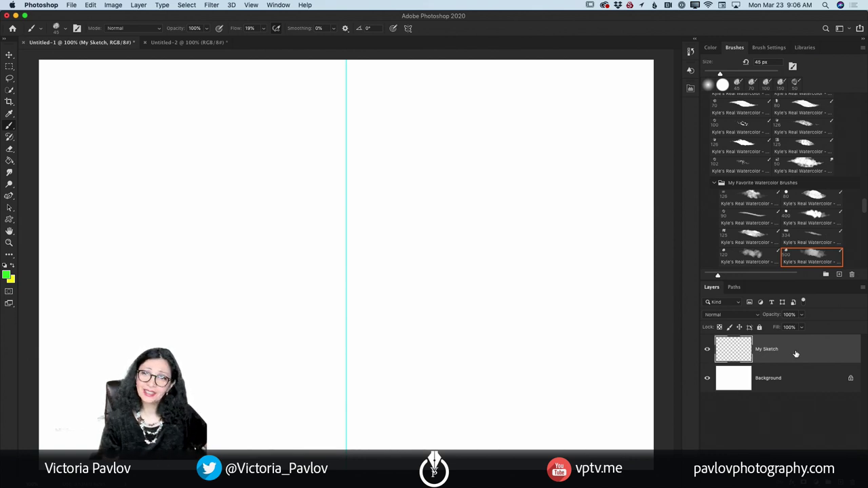
Set the My Sketch layer's colour label to Red from its layer menu.
{"action": "right_click", "coordinate": [797, 354]}
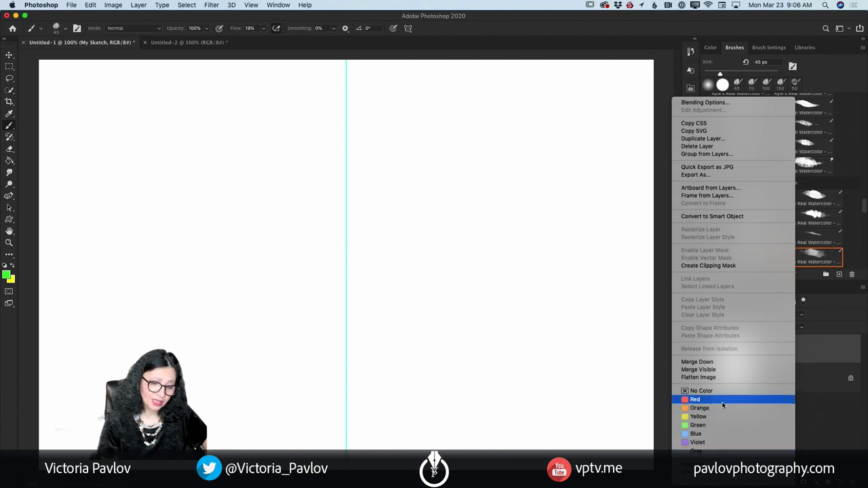
{"action": "left_click", "coordinate": [723, 399]}
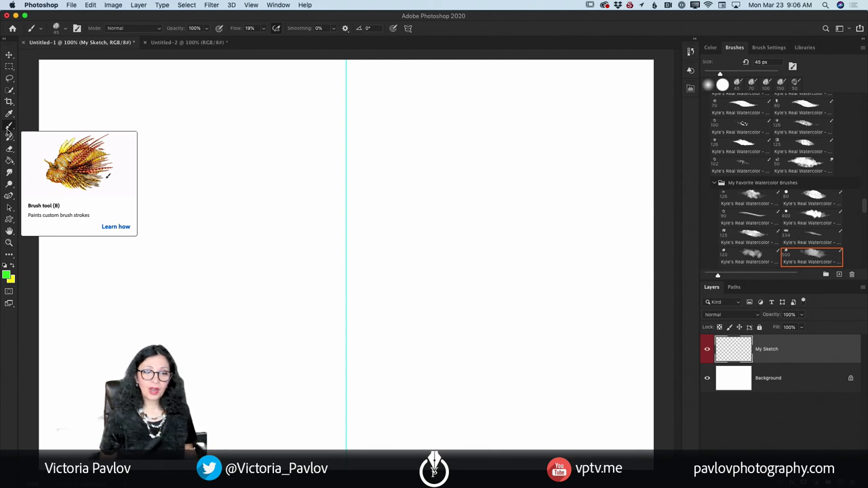
Load the Kyle's Drawing pencil brush from the HB Pencils library group.
{"action": "left_click", "coordinate": [804, 47]}
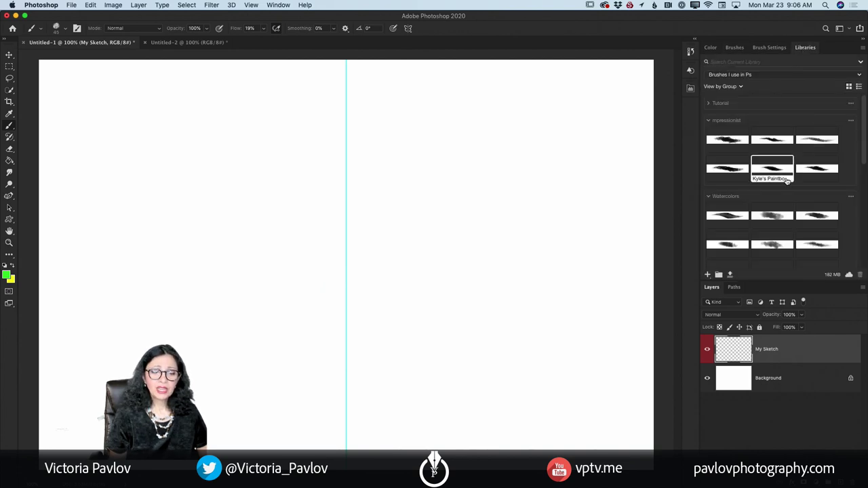
{"action": "scroll", "coordinate": [787, 180], "scroll_direction": "down", "scroll_amount": 10}
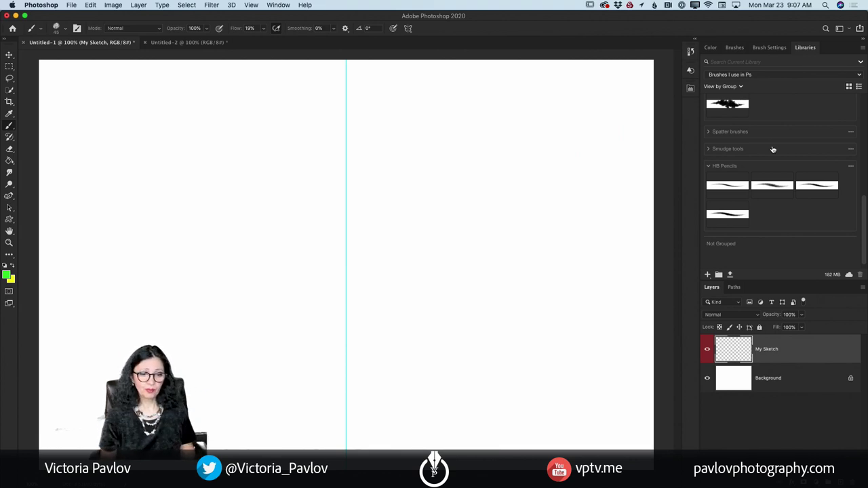
{"action": "left_click", "coordinate": [729, 187]}
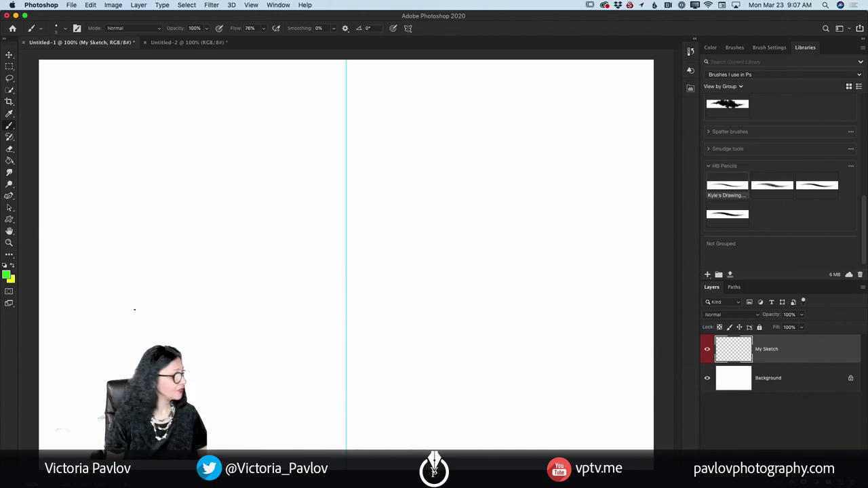
Change the foreground colour from bright green to a saturated, bright sky blue.
{"action": "left_click", "coordinate": [6, 275]}
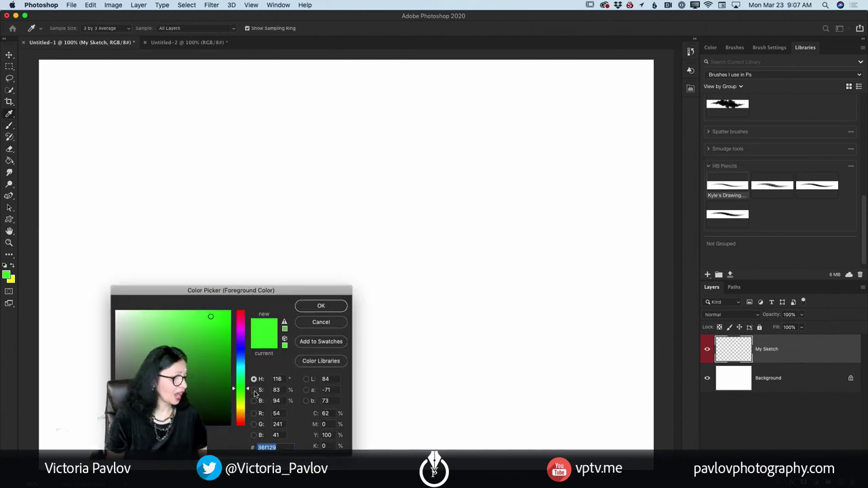
{"action": "left_click", "coordinate": [242, 370]}
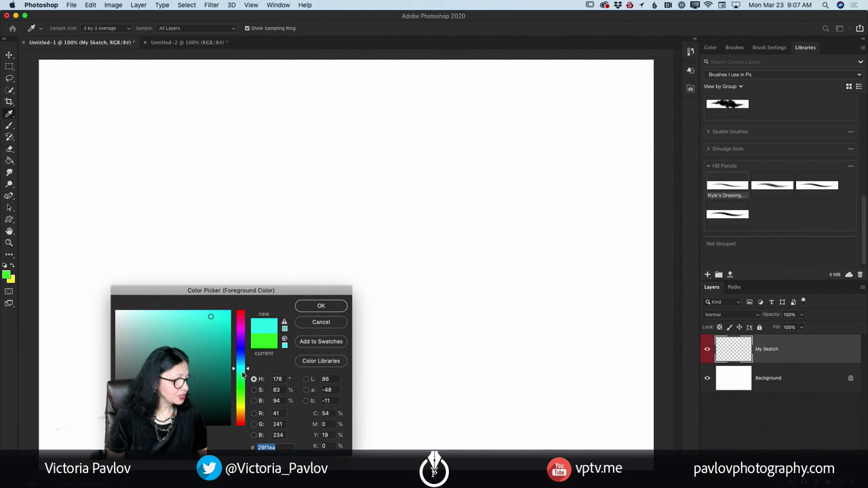
{"action": "left_click_drag", "start_coordinate": [247, 371], "coordinate": [247, 365]}
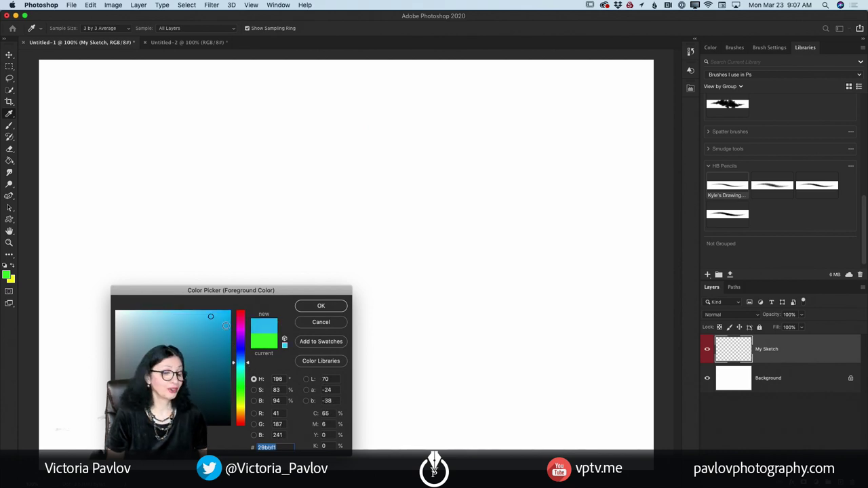
{"action": "left_click", "coordinate": [213, 316]}
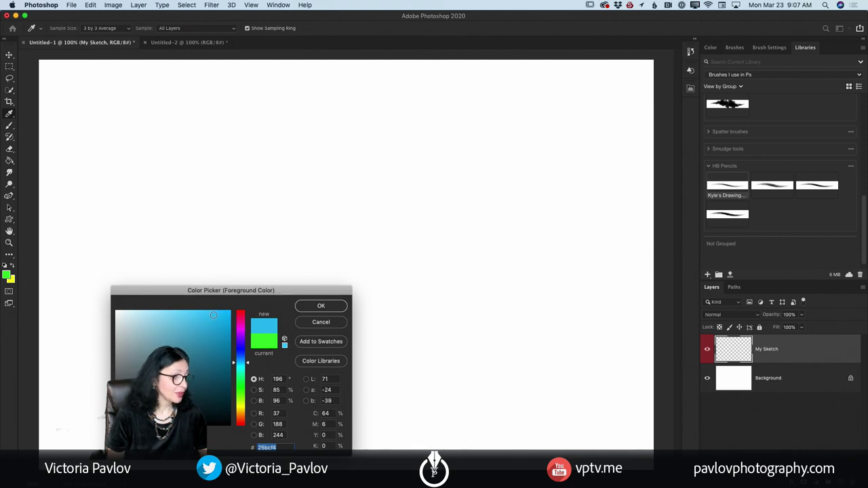
{"action": "left_click_drag", "start_coordinate": [212, 316], "coordinate": [222, 312]}
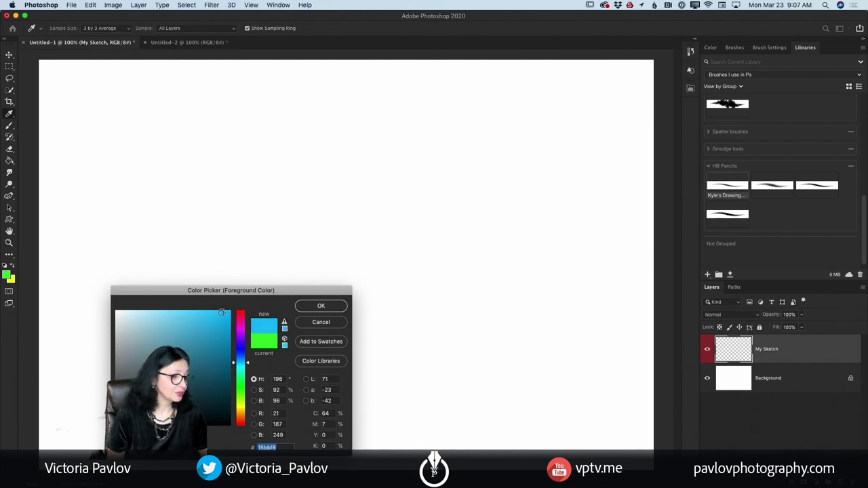
{"action": "left_click", "coordinate": [305, 308]}
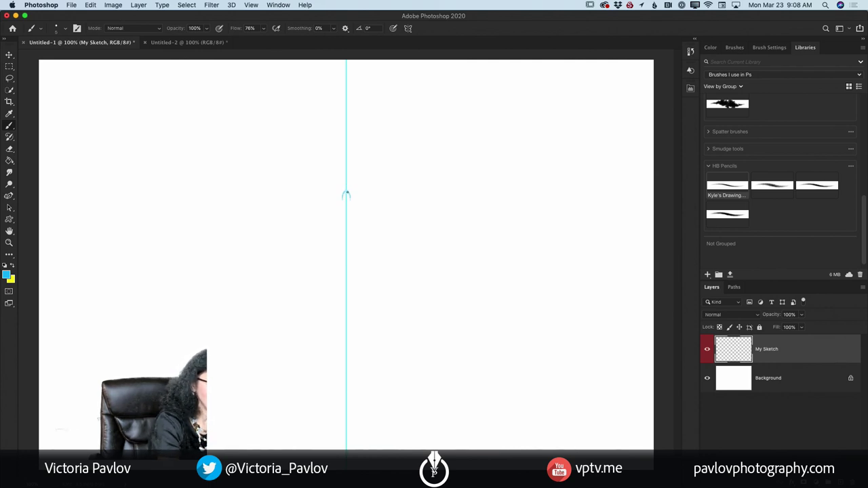
Enlarge the brush and paint the mirrored butterfly body down the axis, starting its top lines.
{"action": "key", "text": "bracketright"}
{"action": "key", "text": "bracketright"}
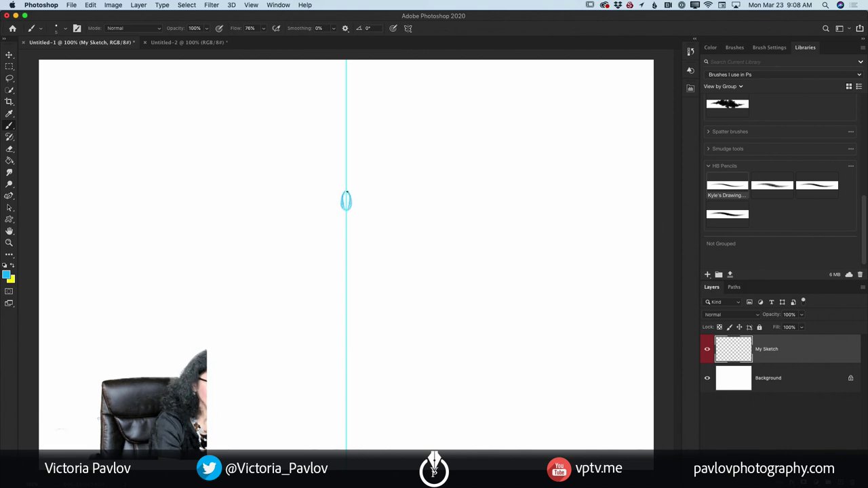
{"action": "mouse_move", "coordinate": [348, 214]}
{"action": "left_mouse_down"}
{"action": "mouse_move", "coordinate": [356, 250]}
{"action": "mouse_move", "coordinate": [348, 346]}
{"action": "left_mouse_up"}
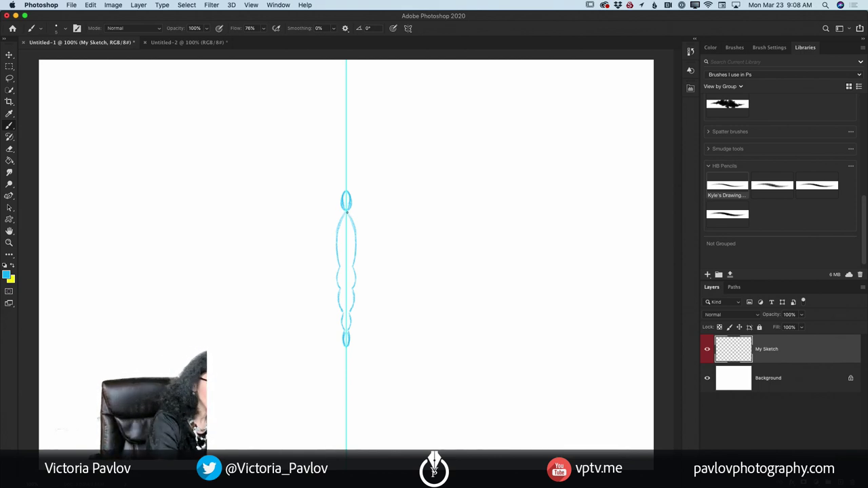
{"action": "left_click_drag", "start_coordinate": [348, 216], "coordinate": [350, 327]}
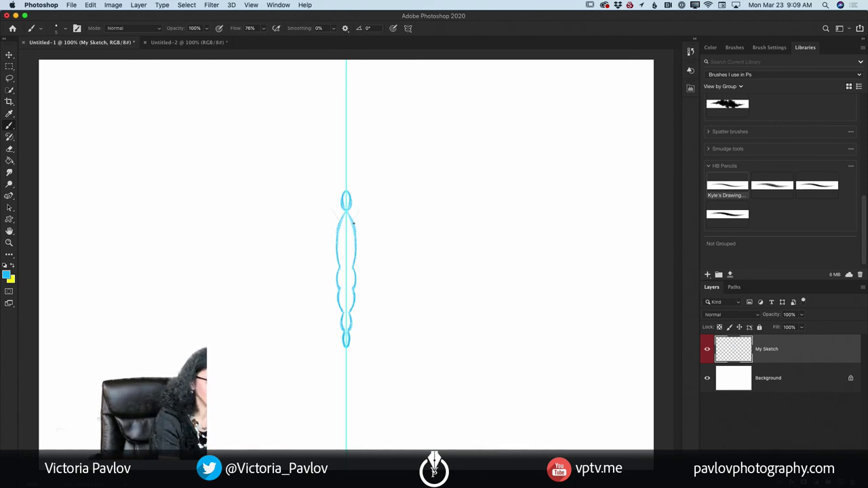
{"action": "mouse_move", "coordinate": [352, 222]}
{"action": "left_mouse_down"}
{"action": "mouse_move", "coordinate": [386, 180]}
{"action": "mouse_move", "coordinate": [358, 220]}
{"action": "left_mouse_up"}
Draw the mirrored upper wings: lines out to the top corners, wavy sides, lower edges.
{"action": "mouse_move", "coordinate": [438, 142]}
{"action": "left_mouse_down"}
{"action": "mouse_move", "coordinate": [456, 153]}
{"action": "mouse_move", "coordinate": [496, 109]}
{"action": "left_mouse_up"}
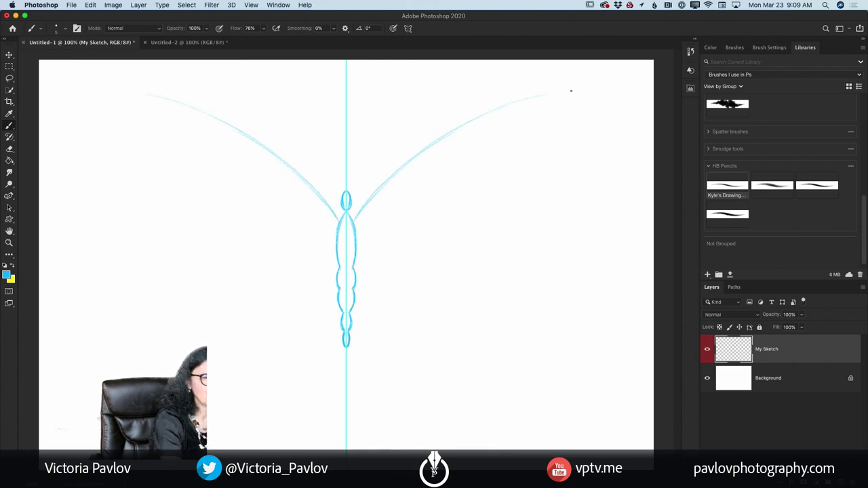
{"action": "left_click_drag", "start_coordinate": [541, 91], "coordinate": [508, 107]}
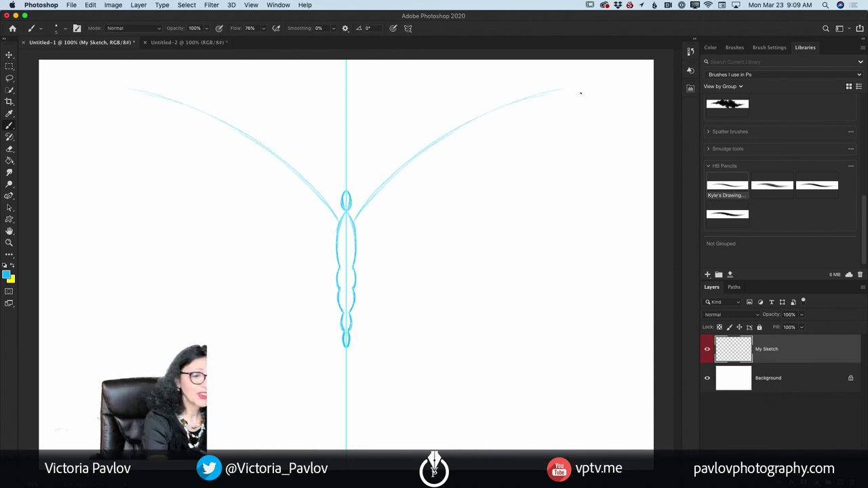
{"action": "mouse_move", "coordinate": [559, 90]}
{"action": "left_mouse_down"}
{"action": "mouse_move", "coordinate": [583, 89]}
{"action": "mouse_move", "coordinate": [588, 102]}
{"action": "mouse_move", "coordinate": [571, 255]}
{"action": "left_mouse_up"}
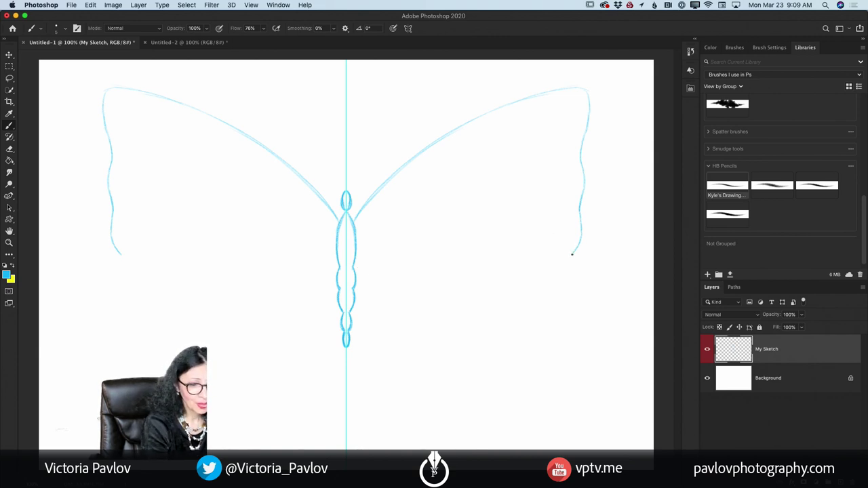
{"action": "left_click_drag", "start_coordinate": [572, 254], "coordinate": [566, 273]}
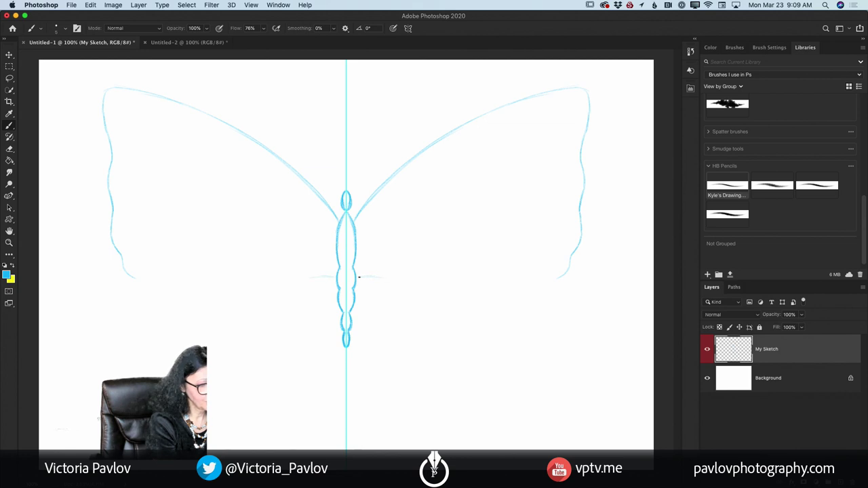
{"action": "left_click_drag", "start_coordinate": [444, 295], "coordinate": [467, 296]}
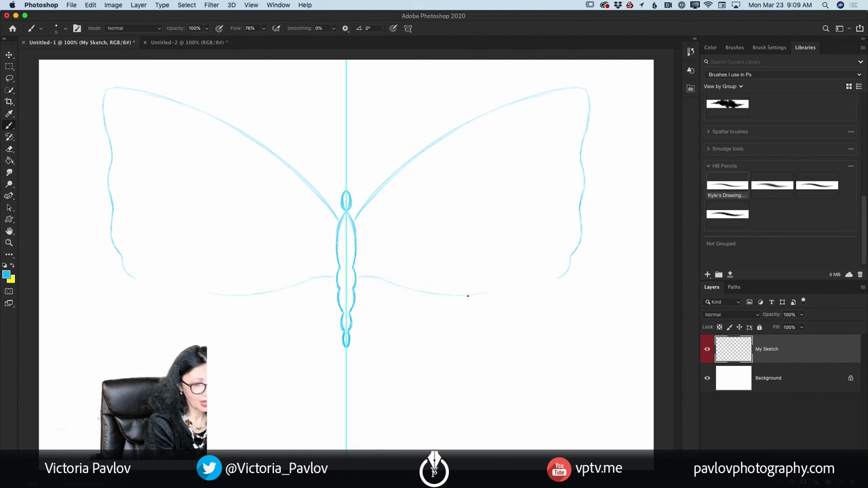
{"action": "left_click_drag", "start_coordinate": [541, 279], "coordinate": [558, 280]}
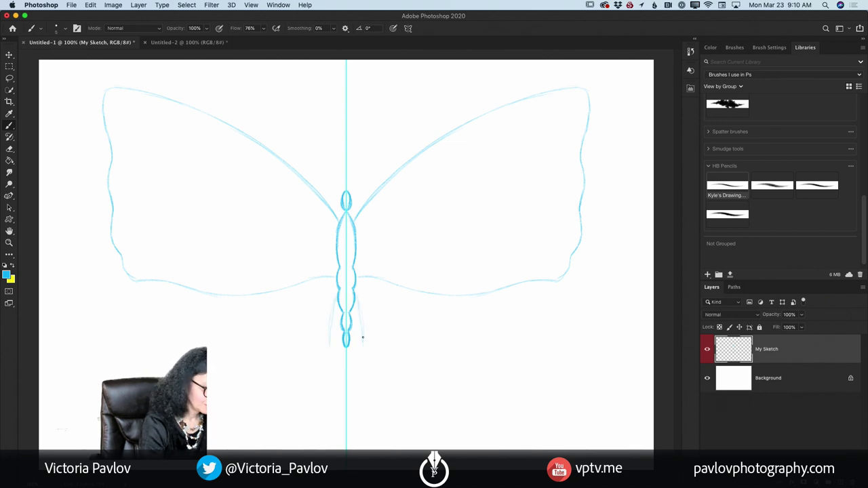
Outline the lower wings to the canvas bottom, then keep one new layer above My Sketch, deleting Layer 2.
{"action": "mouse_move", "coordinate": [362, 323]}
{"action": "left_mouse_down"}
{"action": "mouse_move", "coordinate": [366, 362]}
{"action": "mouse_move", "coordinate": [359, 347]}
{"action": "mouse_move", "coordinate": [431, 448]}
{"action": "left_mouse_up"}
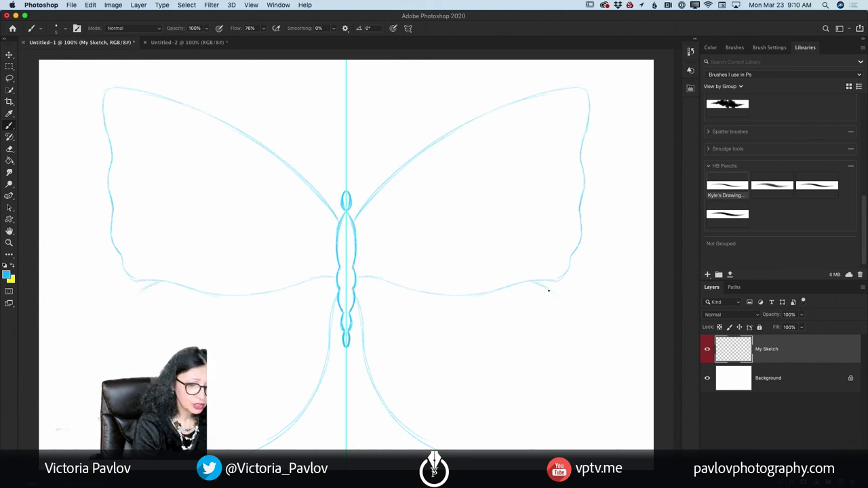
{"action": "mouse_move", "coordinate": [561, 311]}
{"action": "left_mouse_down"}
{"action": "mouse_move", "coordinate": [561, 388]}
{"action": "mouse_move", "coordinate": [540, 441]}
{"action": "left_mouse_up"}
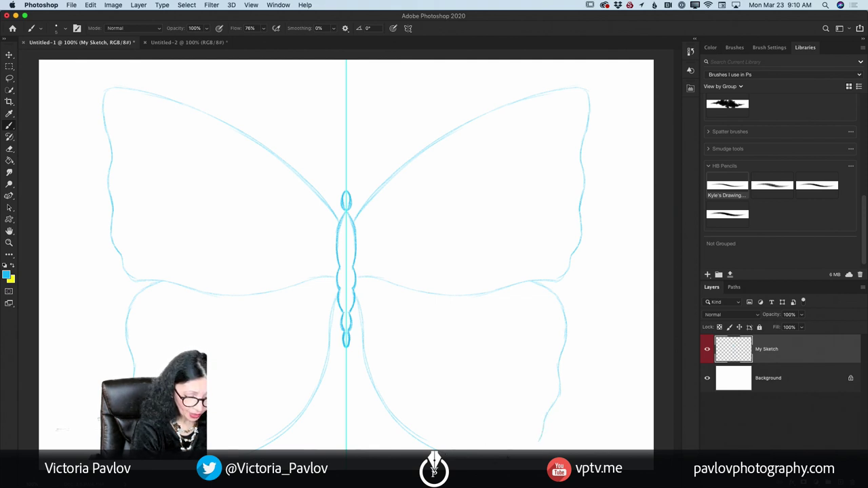
{"action": "left_click_drag", "start_coordinate": [542, 430], "coordinate": [535, 448]}
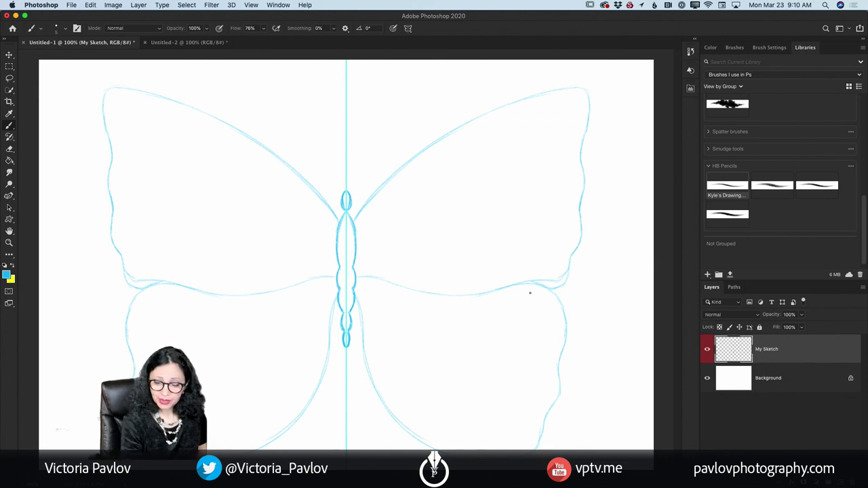
{"action": "key", "text": "super+shift+alt+n"}
{"action": "key", "text": "super+shift+alt+n"}
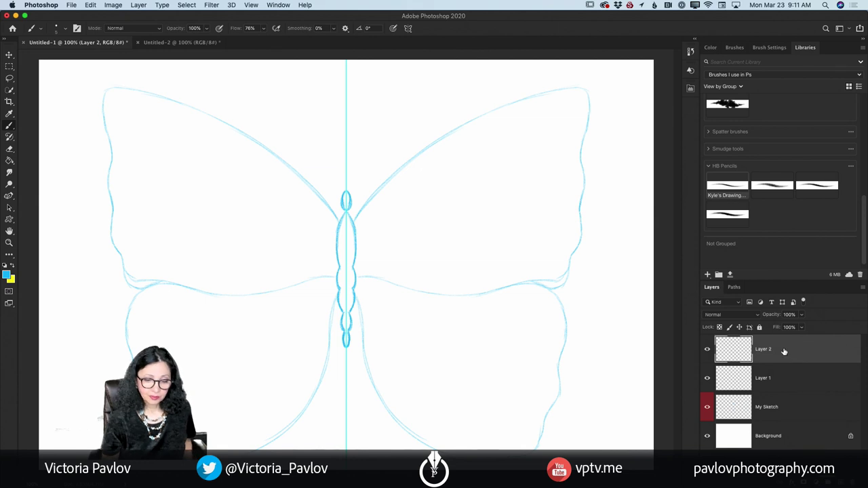
{"action": "left_click_drag", "start_coordinate": [785, 352], "coordinate": [859, 481]}
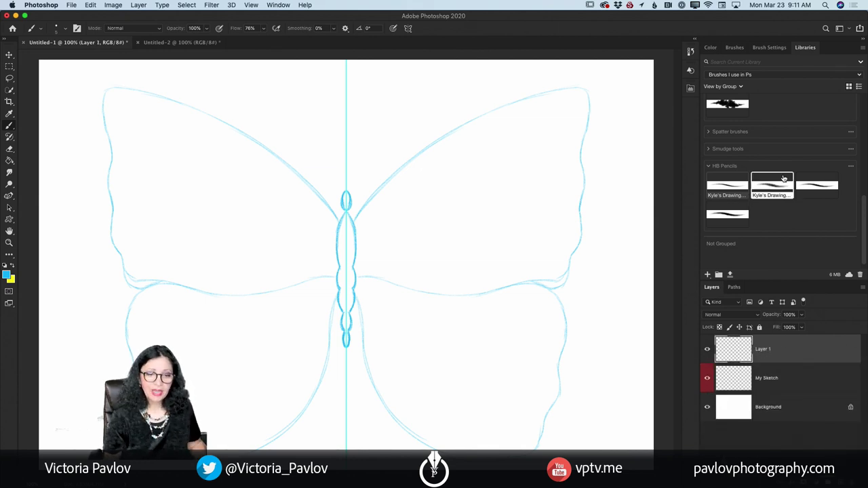
Open the brush presets list and try watercolor presets before returning to the 5 px brush.
{"action": "left_click", "coordinate": [759, 48]}
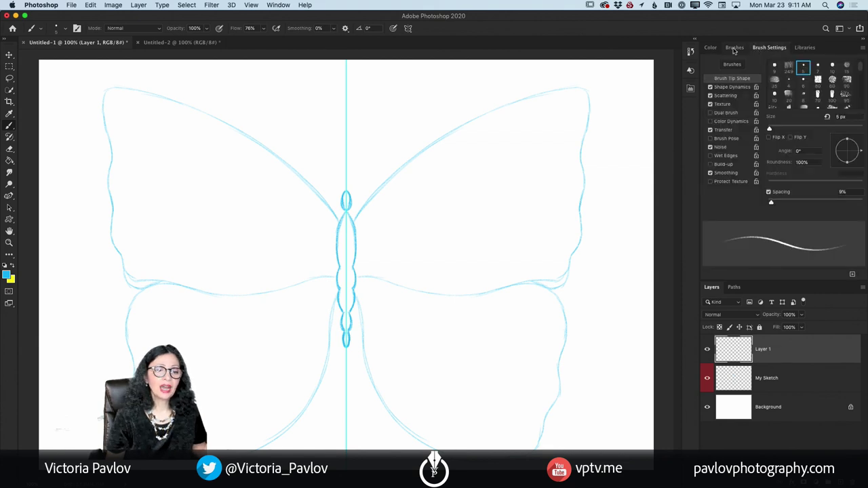
{"action": "left_click", "coordinate": [735, 47]}
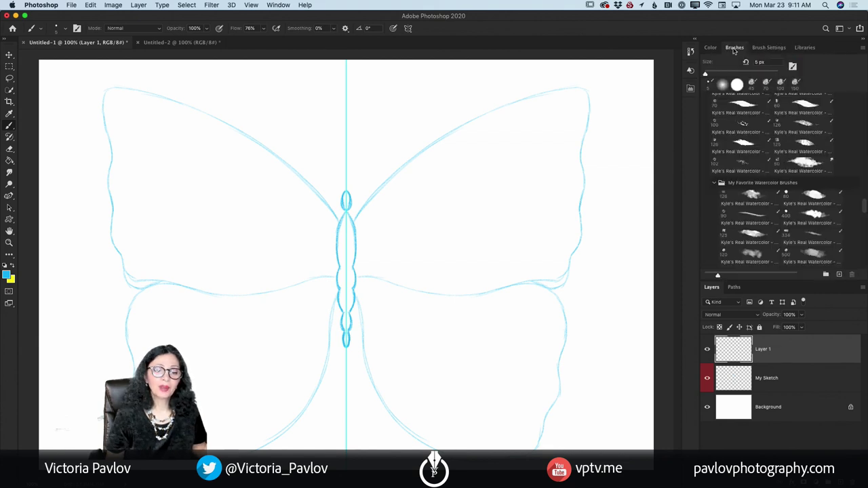
{"action": "left_click", "coordinate": [767, 170]}
{"action": "scroll", "coordinate": [767, 171], "scroll_direction": "down", "scroll_amount": 3}
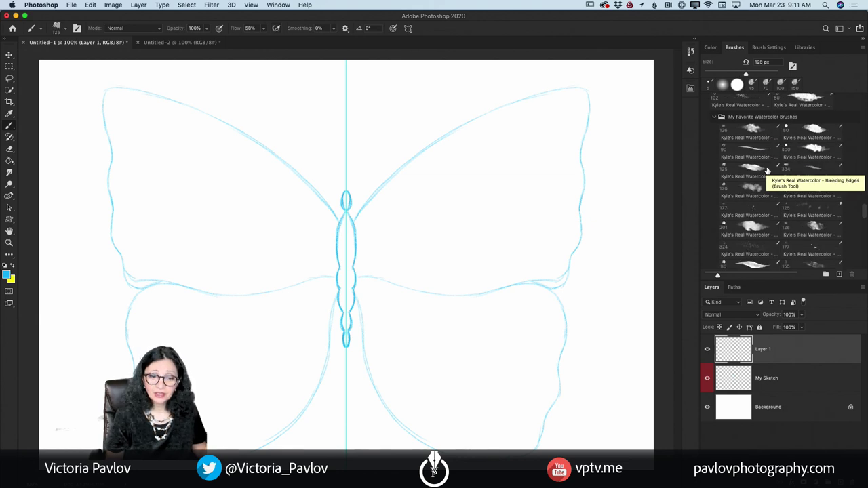
{"action": "scroll", "coordinate": [767, 170], "scroll_direction": "up", "scroll_amount": 5}
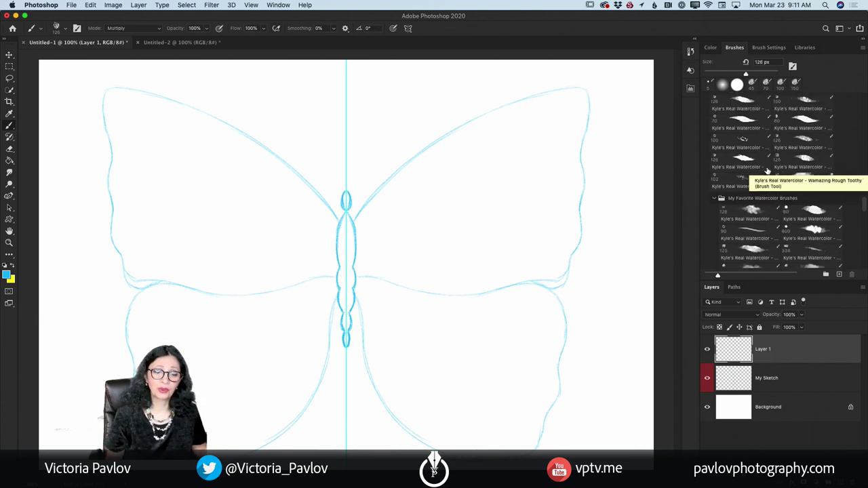
{"action": "left_click", "coordinate": [767, 170]}
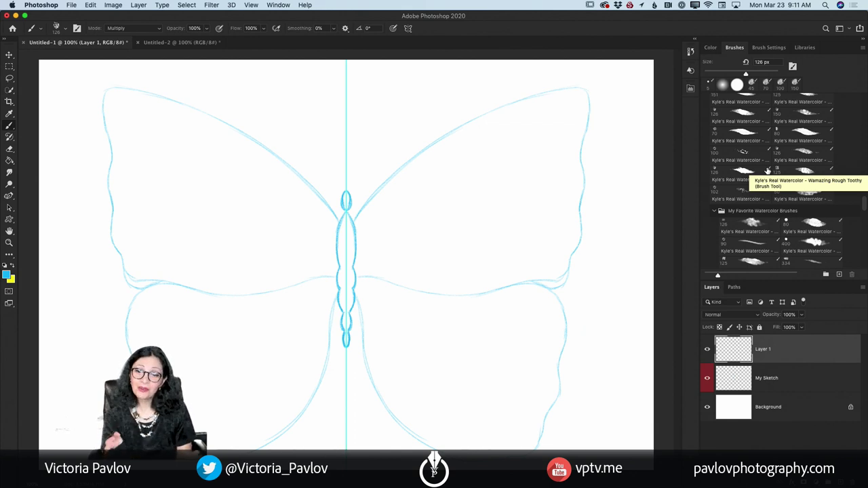
{"action": "left_click", "coordinate": [767, 171]}
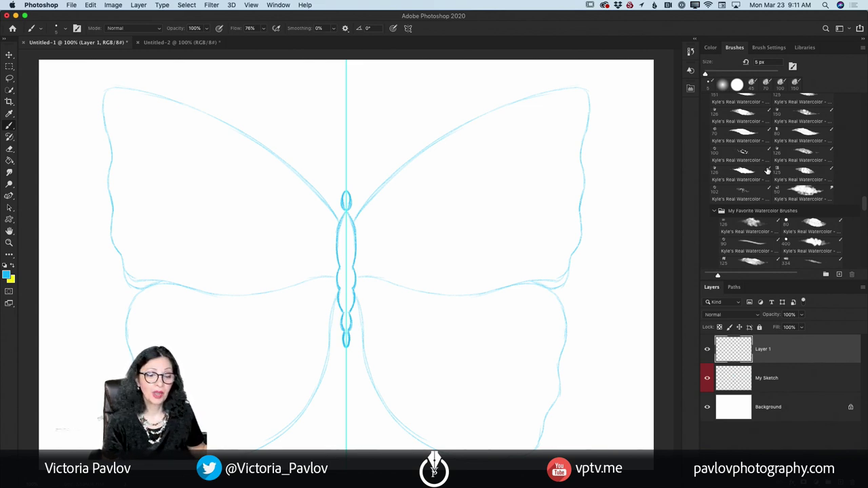
Select Kyle's Real Watercolor – Soft Edge Irregular Wash from My Background Brushes at 150 px.
{"action": "scroll", "coordinate": [767, 189], "scroll_direction": "up", "scroll_amount": 5}
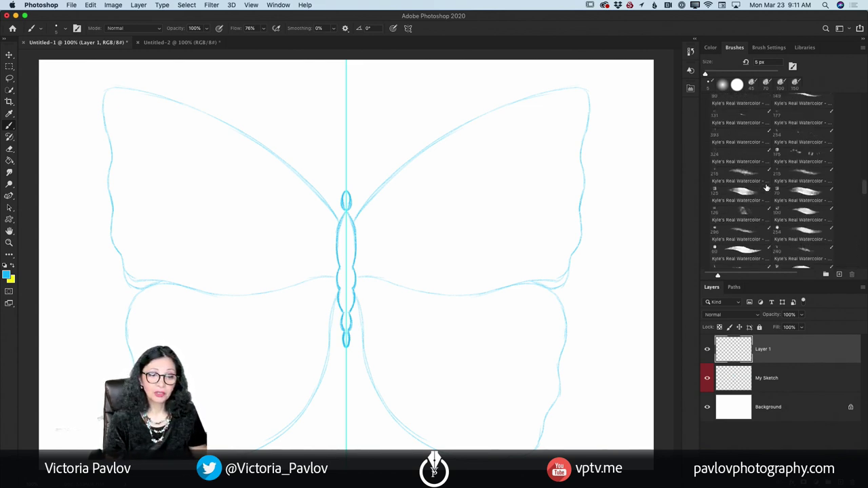
{"action": "scroll", "coordinate": [767, 189], "scroll_direction": "up", "scroll_amount": 5}
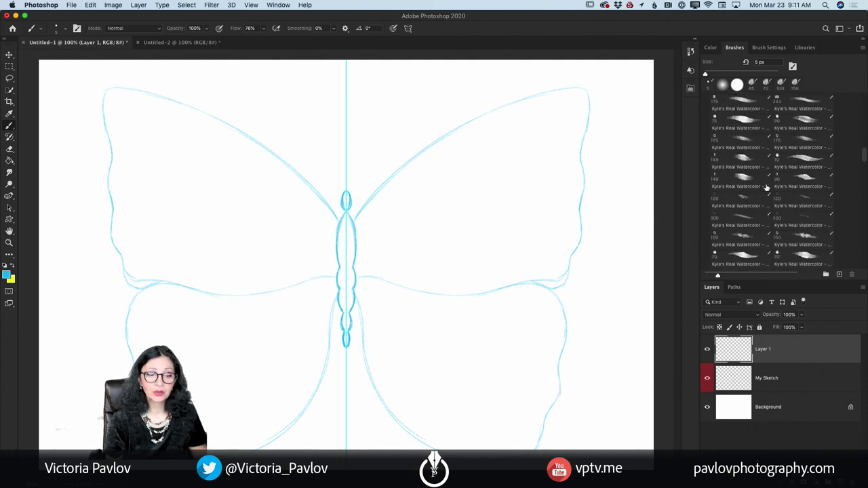
{"action": "scroll", "coordinate": [767, 188], "scroll_direction": "up", "scroll_amount": 2}
{"action": "scroll", "coordinate": [767, 188], "scroll_direction": "down", "scroll_amount": 5}
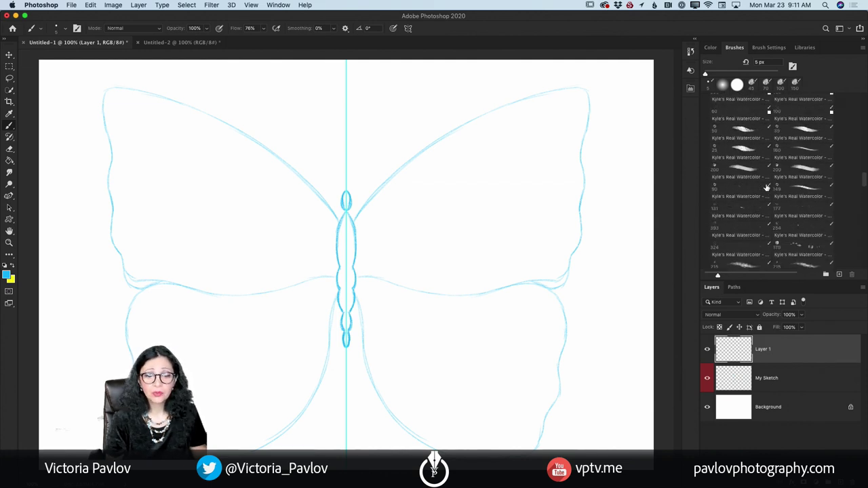
{"action": "scroll", "coordinate": [768, 188], "scroll_direction": "down", "scroll_amount": 4}
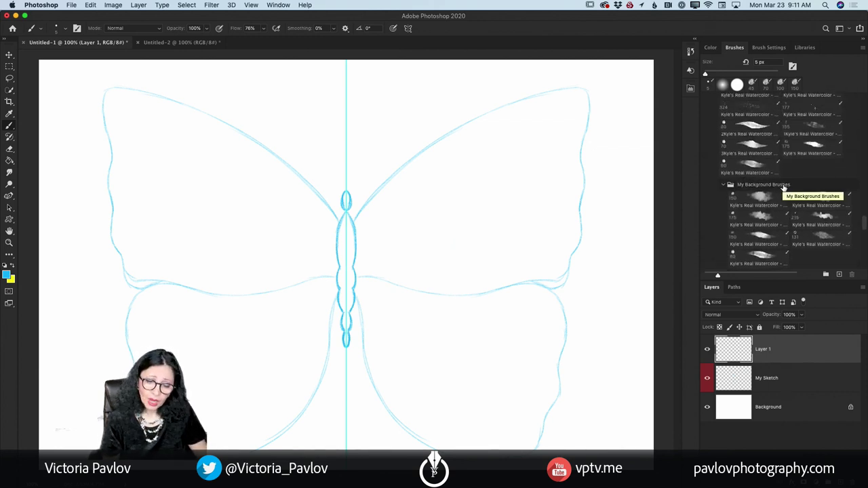
{"action": "scroll", "coordinate": [776, 192], "scroll_direction": "down", "scroll_amount": 5}
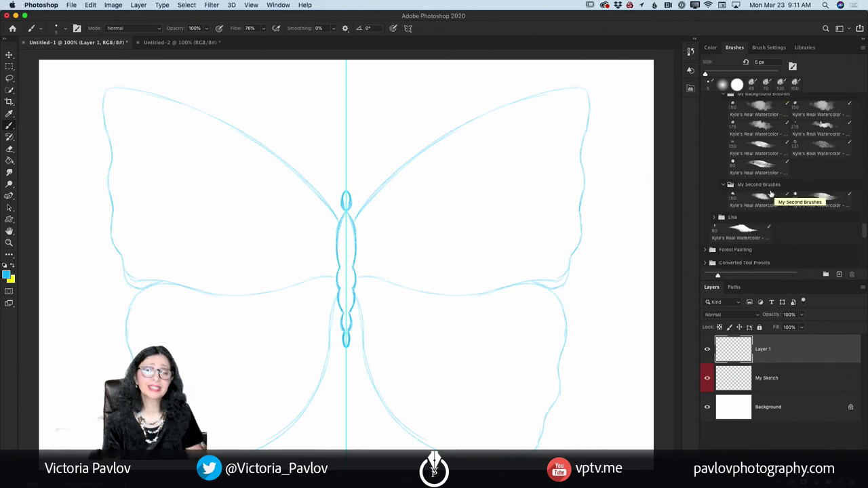
{"action": "scroll", "coordinate": [771, 194], "scroll_direction": "up", "scroll_amount": 1}
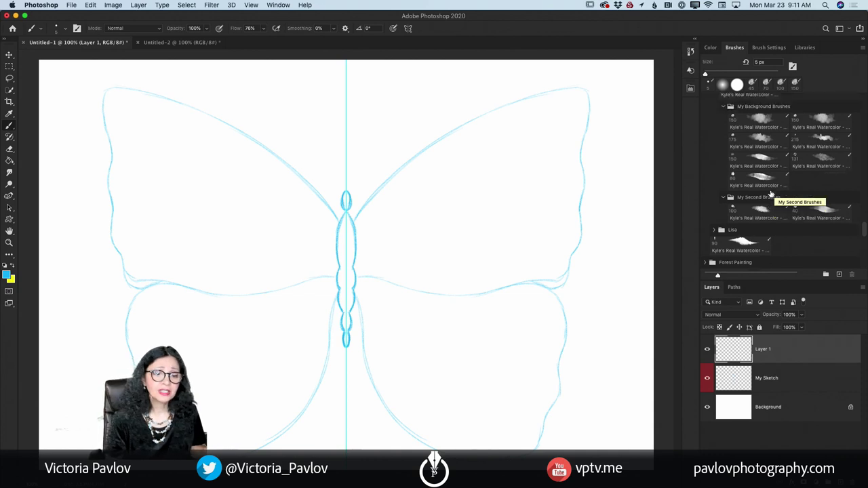
{"action": "left_click", "coordinate": [766, 158]}
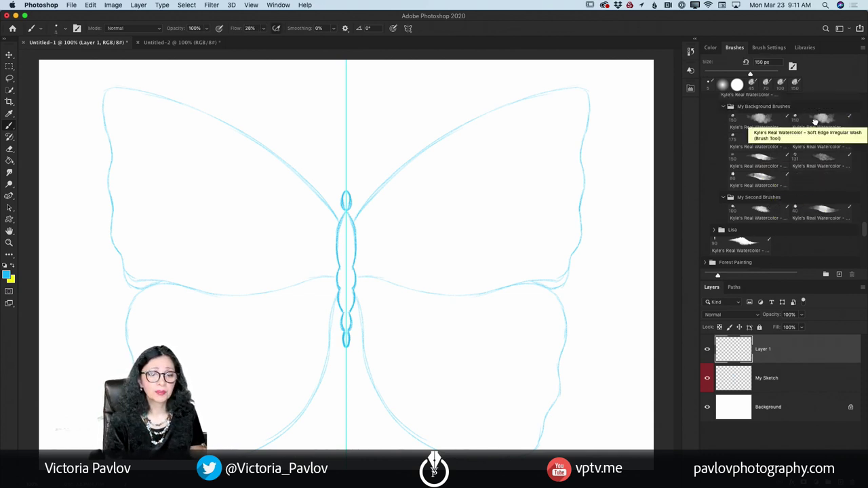
Choose the Soft Edge Irregular Wash brush and set the foreground colour to bright cyan 06dfff.
{"action": "left_click", "coordinate": [815, 123]}
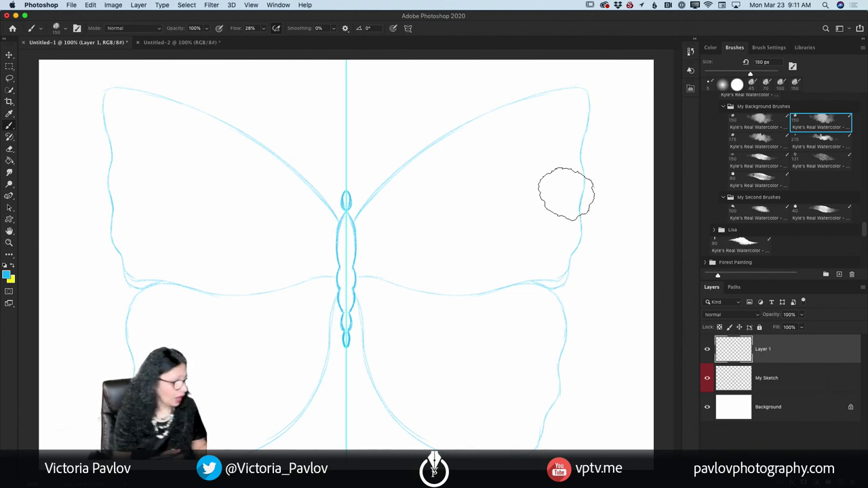
{"action": "left_click", "coordinate": [7, 275]}
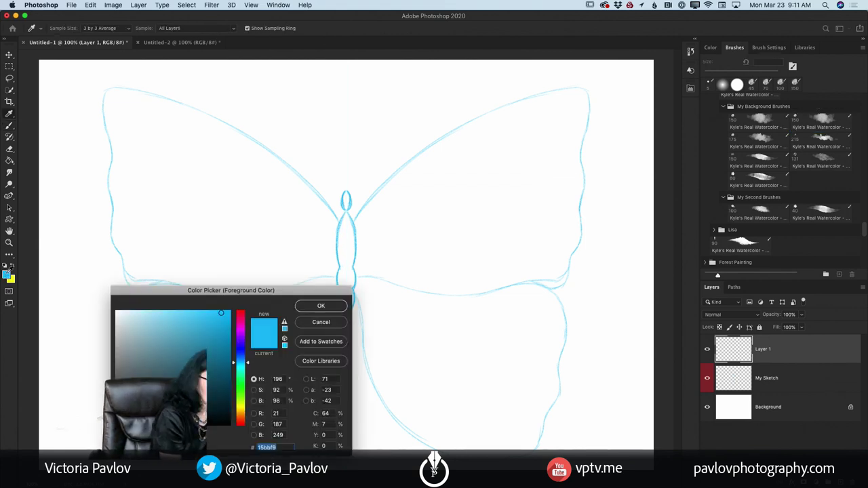
{"action": "left_click", "coordinate": [248, 367]}
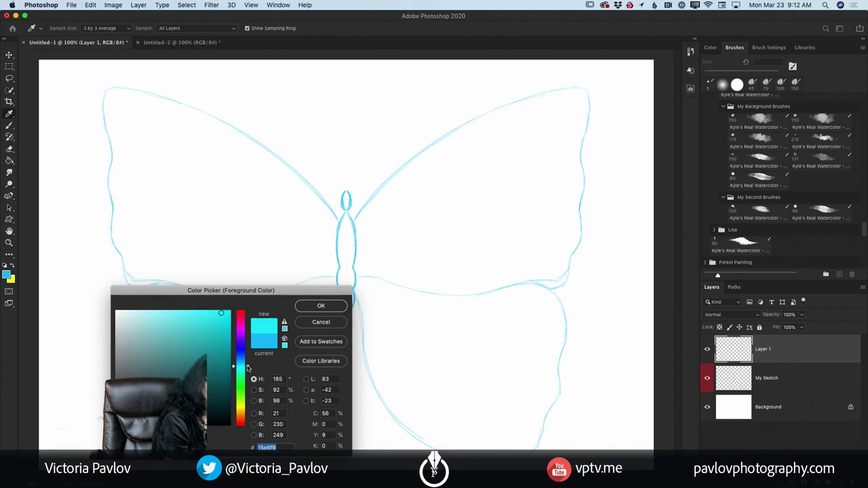
{"action": "left_click_drag", "start_coordinate": [248, 367], "coordinate": [248, 368]}
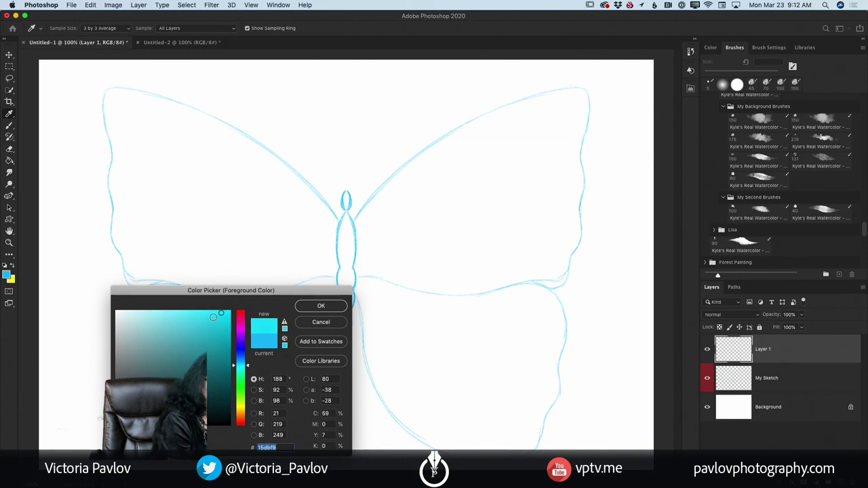
{"action": "left_click", "coordinate": [228, 312]}
{"action": "left_click", "coordinate": [321, 306]}
{"action": "key", "text": "b"}
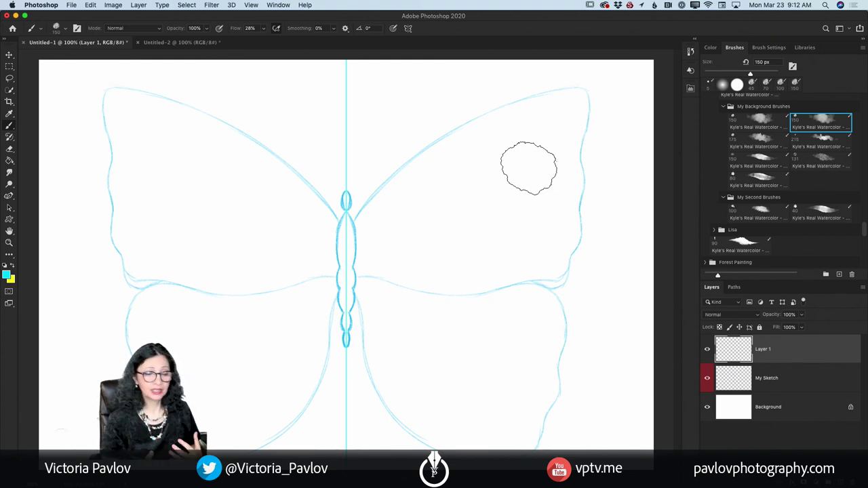
Paint a mirrored cyan watercolour wash across both upper wings toward the body.
{"action": "left_click", "coordinate": [512, 150]}
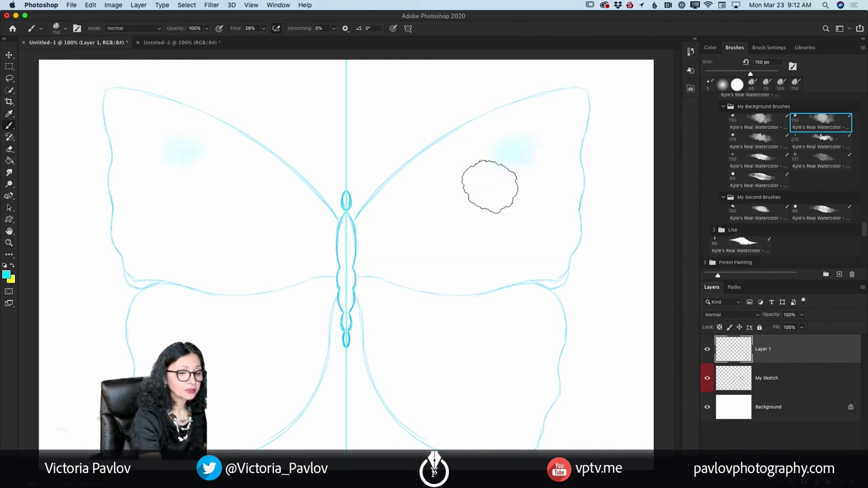
{"action": "mouse_move", "coordinate": [521, 165]}
{"action": "left_mouse_down"}
{"action": "mouse_move", "coordinate": [457, 200]}
{"action": "mouse_move", "coordinate": [496, 163]}
{"action": "mouse_move", "coordinate": [472, 181]}
{"action": "left_mouse_up"}
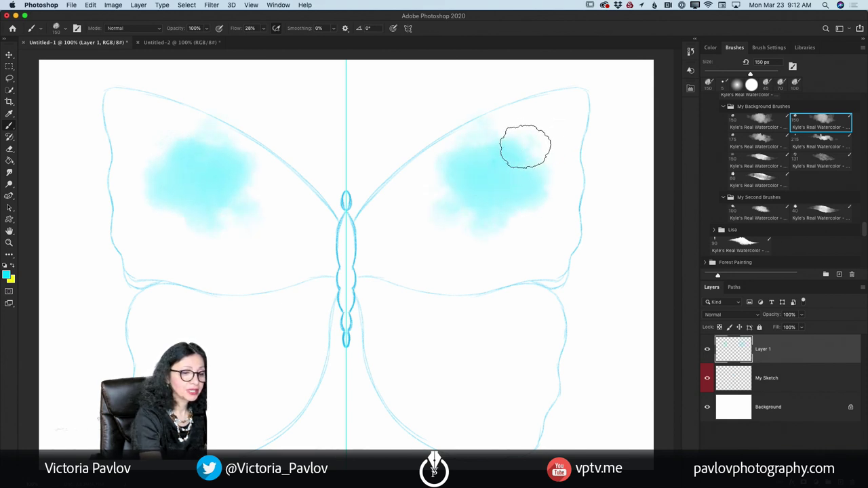
{"action": "mouse_move", "coordinate": [520, 146]}
{"action": "left_mouse_down"}
{"action": "mouse_move", "coordinate": [536, 227]}
{"action": "mouse_move", "coordinate": [397, 234]}
{"action": "mouse_move", "coordinate": [409, 220]}
{"action": "mouse_move", "coordinate": [364, 251]}
{"action": "left_mouse_up"}
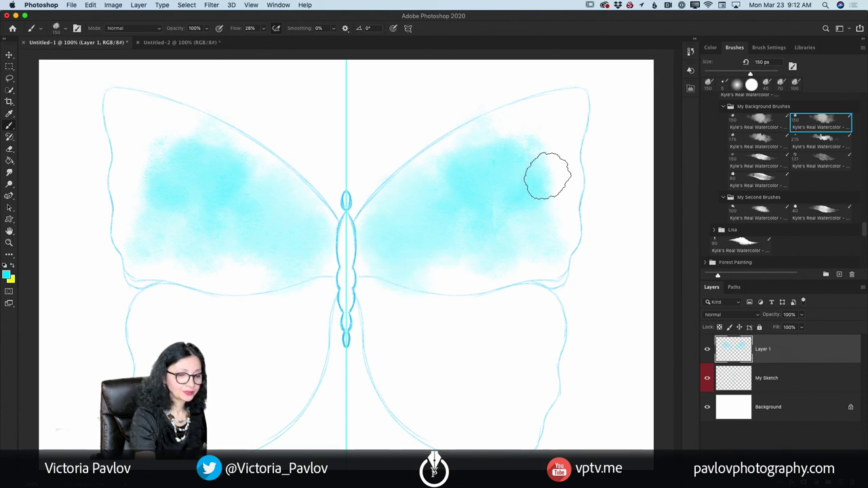
{"action": "mouse_move", "coordinate": [547, 174]}
{"action": "left_mouse_down"}
{"action": "mouse_move", "coordinate": [560, 140]}
{"action": "mouse_move", "coordinate": [553, 145]}
{"action": "mouse_move", "coordinate": [551, 130]}
{"action": "mouse_move", "coordinate": [503, 148]}
{"action": "mouse_move", "coordinate": [540, 142]}
{"action": "mouse_move", "coordinate": [557, 178]}
{"action": "mouse_move", "coordinate": [539, 237]}
{"action": "left_mouse_up"}
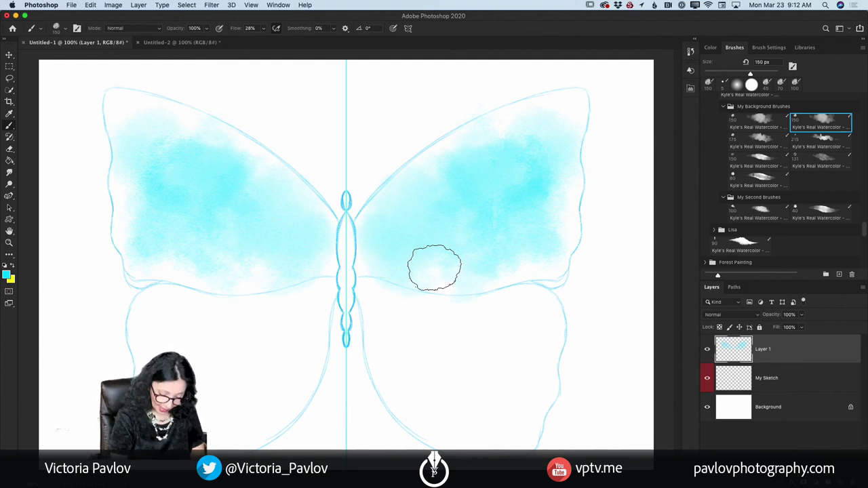
At 60 px, paint cyan into the upper wing corners and outer edges, then reselect the 150 px brush.
{"action": "key", "text": "bracketleft"}
{"action": "key", "text": "bracketleft"}
{"action": "key", "text": "bracketleft"}
{"action": "key", "text": "bracketleft"}
{"action": "key", "text": "bracketleft"}
{"action": "key", "text": "bracketleft"}
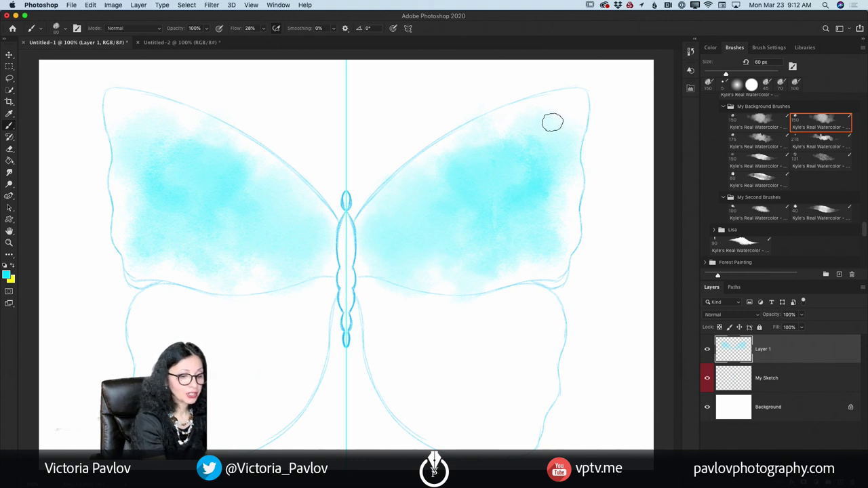
{"action": "mouse_move", "coordinate": [571, 105]}
{"action": "left_mouse_down"}
{"action": "mouse_move", "coordinate": [547, 103]}
{"action": "mouse_move", "coordinate": [558, 99]}
{"action": "left_mouse_up"}
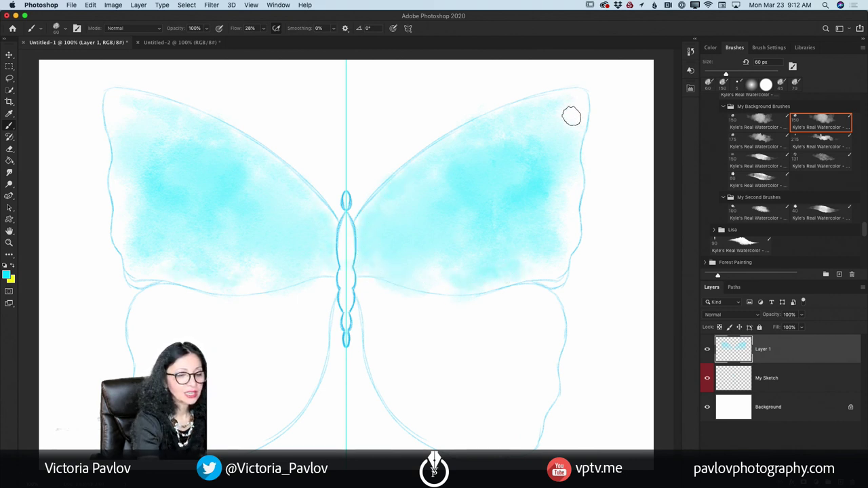
{"action": "mouse_move", "coordinate": [565, 125]}
{"action": "left_mouse_down"}
{"action": "mouse_move", "coordinate": [560, 221]}
{"action": "mouse_move", "coordinate": [569, 203]}
{"action": "mouse_move", "coordinate": [539, 262]}
{"action": "left_mouse_up"}
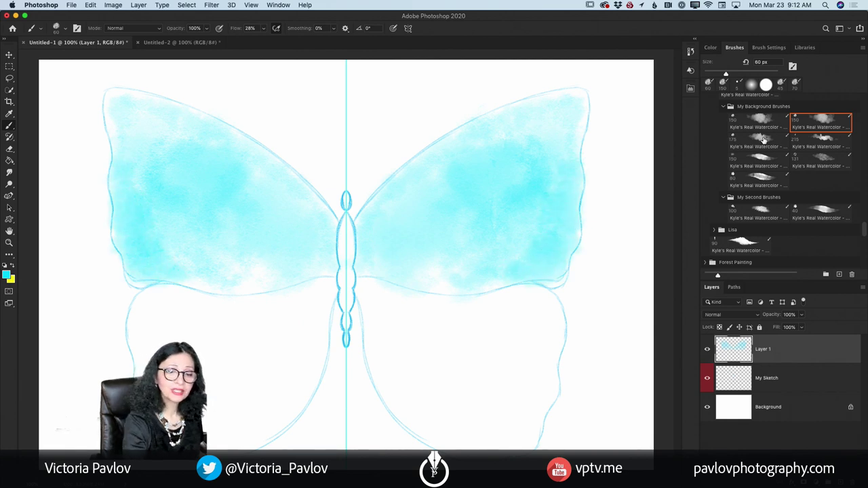
{"action": "left_click", "coordinate": [765, 122]}
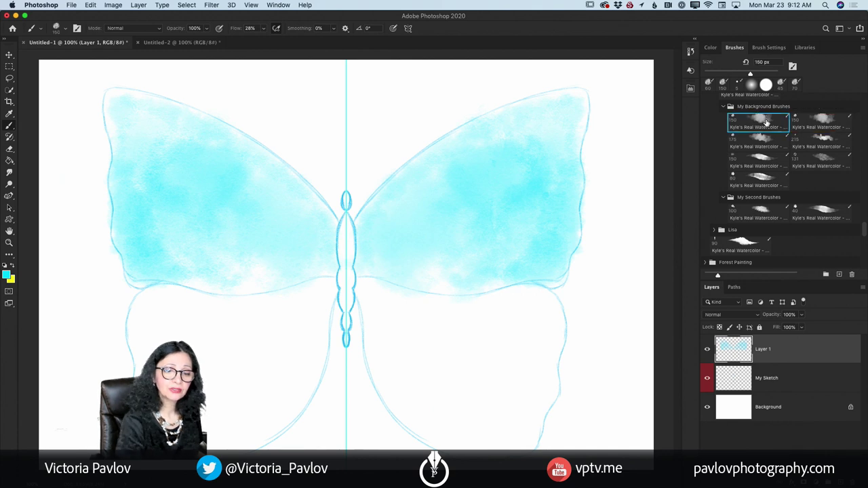
On a new layer, paint yellow-green near the body of both upper wings, narrowing to 90 px.
{"action": "left_click", "coordinate": [12, 266]}
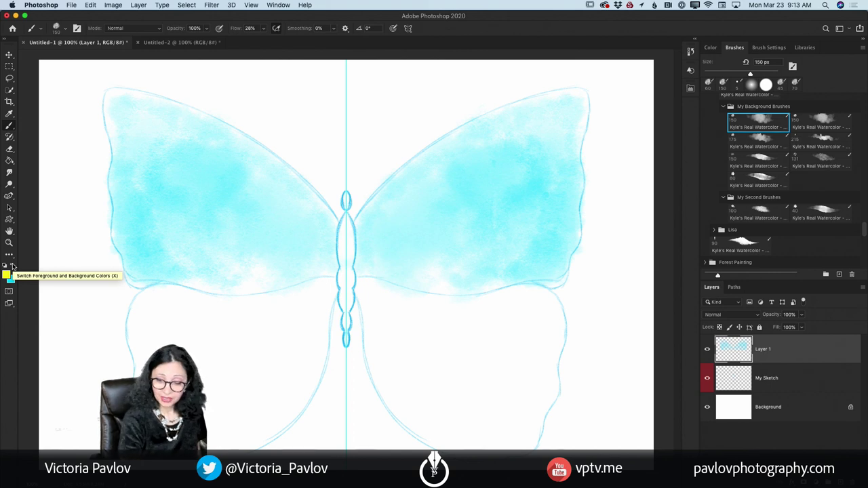
{"action": "key", "text": "super+alt+shift+n"}
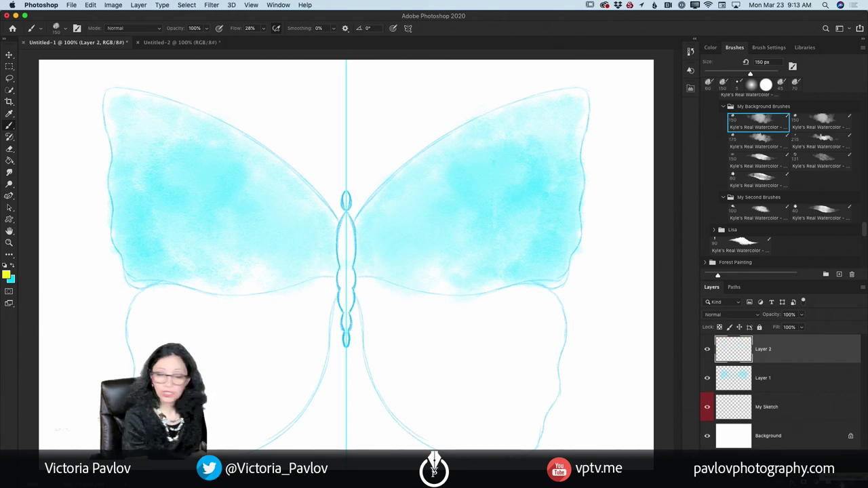
{"action": "left_click", "coordinate": [412, 242]}
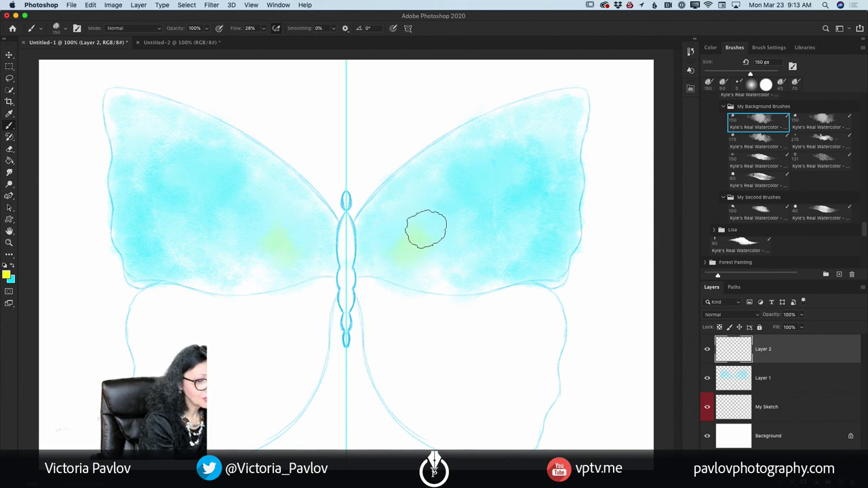
{"action": "mouse_move", "coordinate": [426, 229]}
{"action": "left_mouse_down"}
{"action": "mouse_move", "coordinate": [402, 235]}
{"action": "mouse_move", "coordinate": [395, 220]}
{"action": "mouse_move", "coordinate": [372, 234]}
{"action": "mouse_move", "coordinate": [368, 257]}
{"action": "left_mouse_up"}
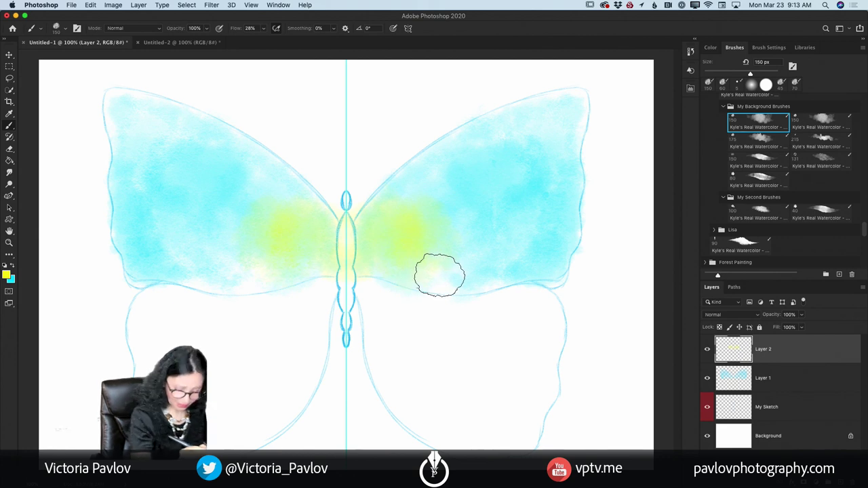
{"action": "key", "text": "bracketleft"}
{"action": "key", "text": "bracketleft"}
{"action": "key", "text": "bracketleft"}
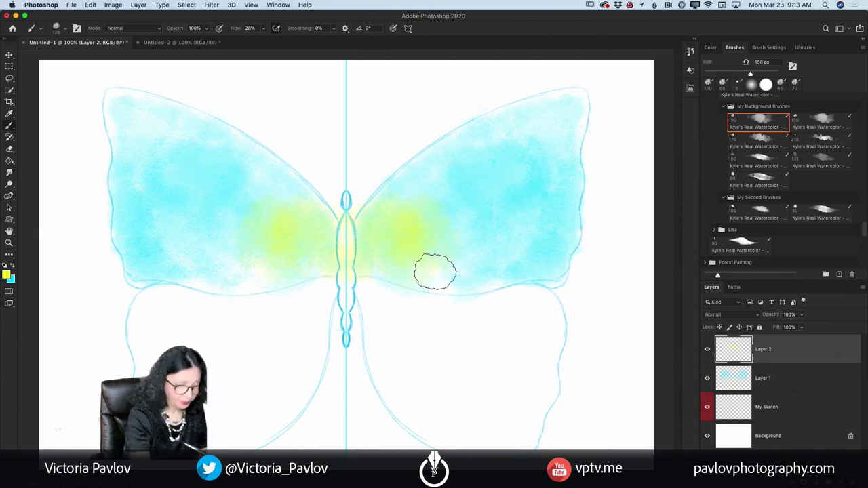
{"action": "mouse_move", "coordinate": [402, 195]}
{"action": "left_mouse_down"}
{"action": "mouse_move", "coordinate": [424, 177]}
{"action": "mouse_move", "coordinate": [433, 217]}
{"action": "mouse_move", "coordinate": [426, 194]}
{"action": "mouse_move", "coordinate": [439, 169]}
{"action": "mouse_move", "coordinate": [382, 212]}
{"action": "mouse_move", "coordinate": [421, 225]}
{"action": "mouse_move", "coordinate": [440, 261]}
{"action": "mouse_move", "coordinate": [410, 271]}
{"action": "mouse_move", "coordinate": [381, 259]}
{"action": "mouse_move", "coordinate": [446, 283]}
{"action": "mouse_move", "coordinate": [442, 169]}
{"action": "mouse_move", "coordinate": [431, 164]}
{"action": "mouse_move", "coordinate": [367, 234]}
{"action": "mouse_move", "coordinate": [380, 257]}
{"action": "mouse_move", "coordinate": [466, 274]}
{"action": "mouse_move", "coordinate": [435, 188]}
{"action": "left_mouse_up"}
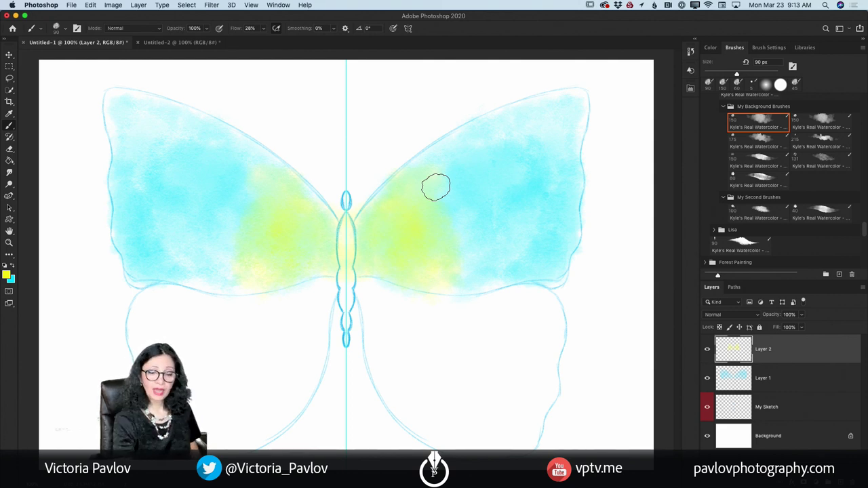
Set Layer 2 opacity to 73% and add a new empty Layer 3.
{"action": "left_click", "coordinate": [801, 315]}
{"action": "left_click_drag", "start_coordinate": [802, 327], "coordinate": [792, 327]}
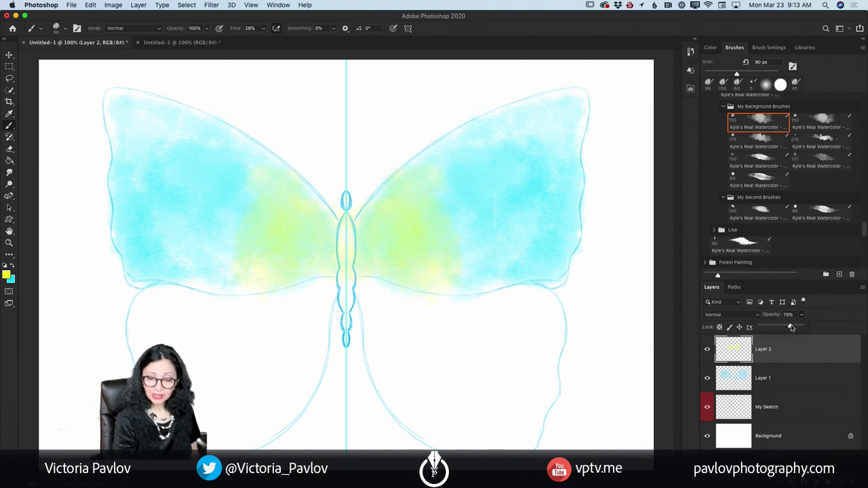
{"action": "left_click_drag", "start_coordinate": [791, 328], "coordinate": [791, 328]}
{"action": "key", "text": "ctrl+shift+alt+n"}
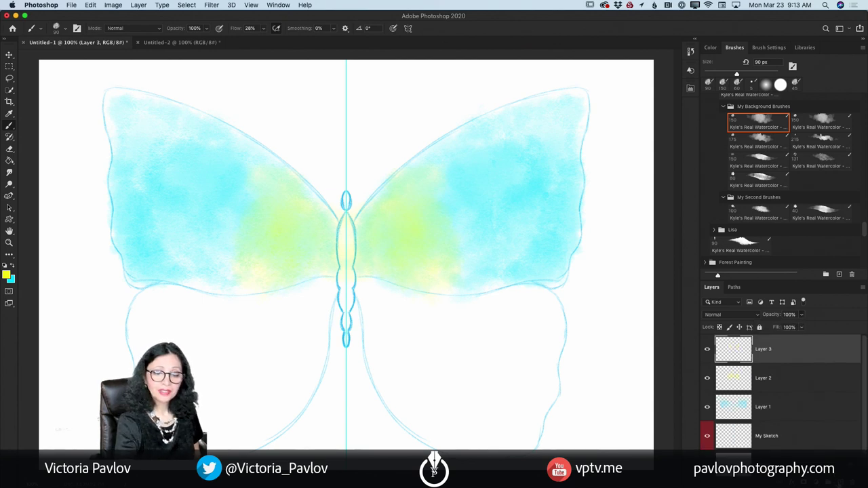
Pick the 500 px favourite watercolour brush and set the foreground colour to bright green 00f100.
{"action": "left_click_drag", "start_coordinate": [859, 234], "coordinate": [865, 207]}
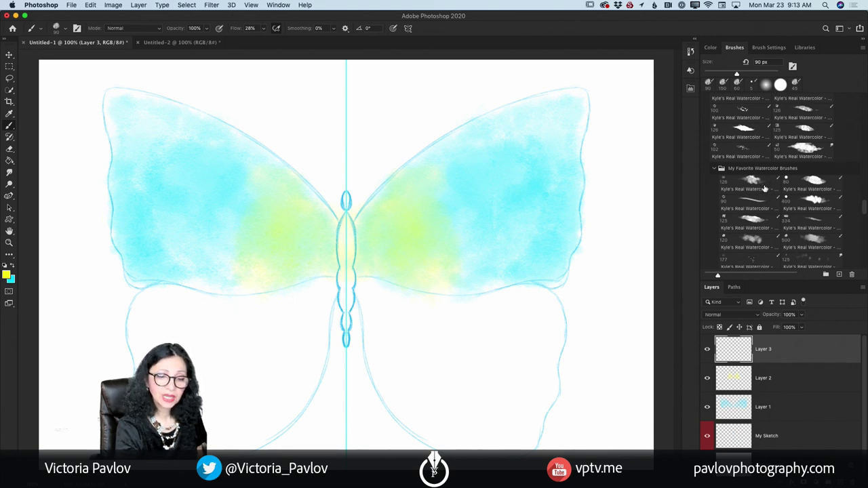
{"action": "left_click", "coordinate": [817, 242]}
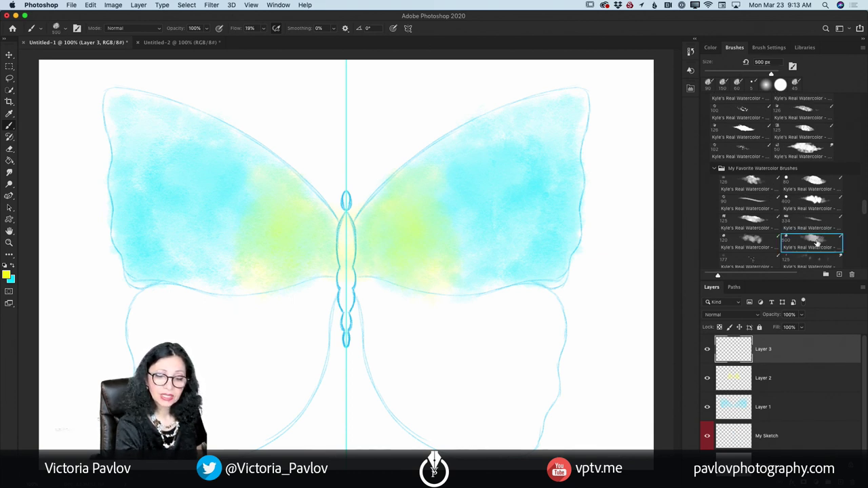
{"action": "left_click", "coordinate": [6, 275]}
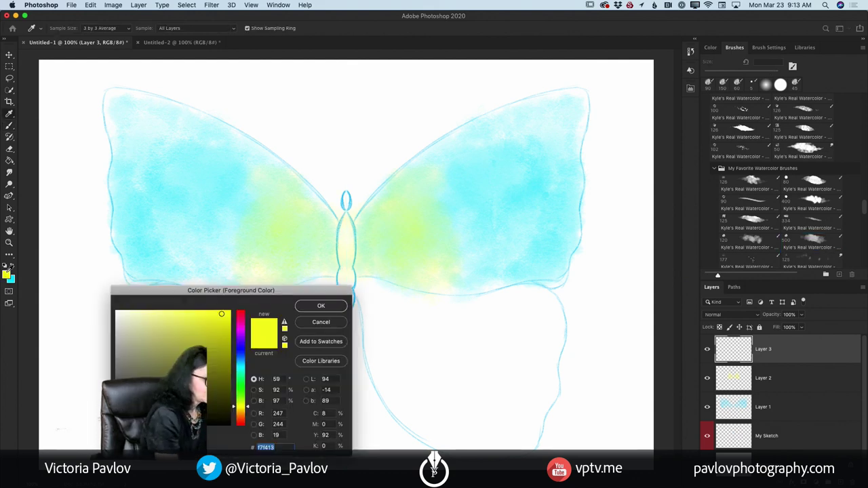
{"action": "left_click_drag", "start_coordinate": [239, 405], "coordinate": [239, 389]}
{"action": "left_click_drag", "start_coordinate": [222, 316], "coordinate": [234, 312]}
{"action": "left_click", "coordinate": [320, 307]}
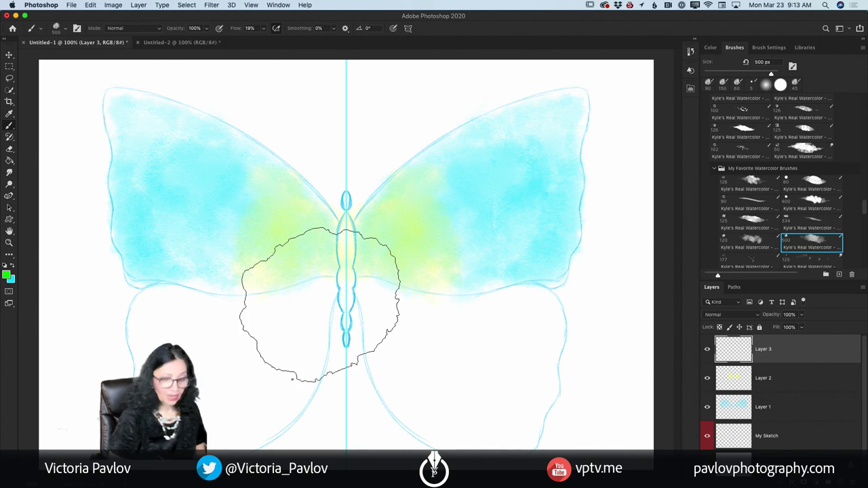
Shrink the brush to 90 px and paint green onto both upper wing tips.
{"action": "key", "text": "bracketleft"}
{"action": "key", "text": "bracketleft"}
{"action": "key", "text": "bracketleft"}
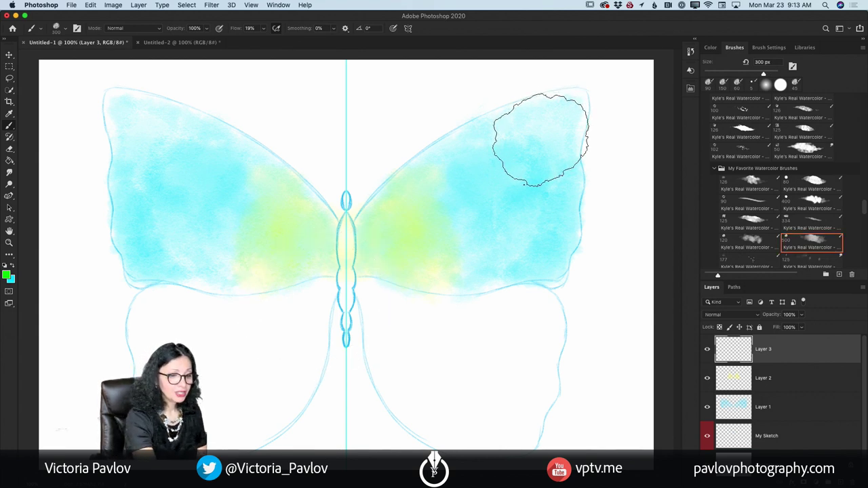
{"action": "key", "text": "bracketleft"}
{"action": "key", "text": "bracketleft"}
{"action": "key", "text": "bracketleft"}
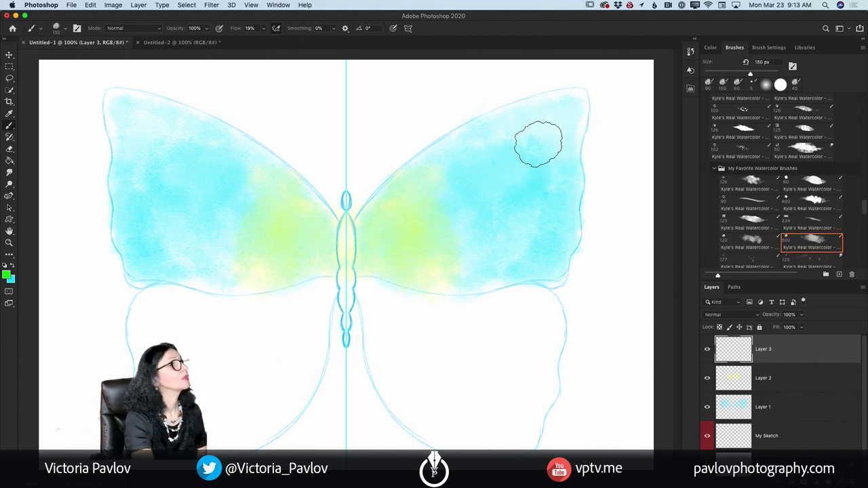
{"action": "key", "text": "bracketleft"}
{"action": "key", "text": "bracketleft"}
{"action": "key", "text": "bracketleft"}
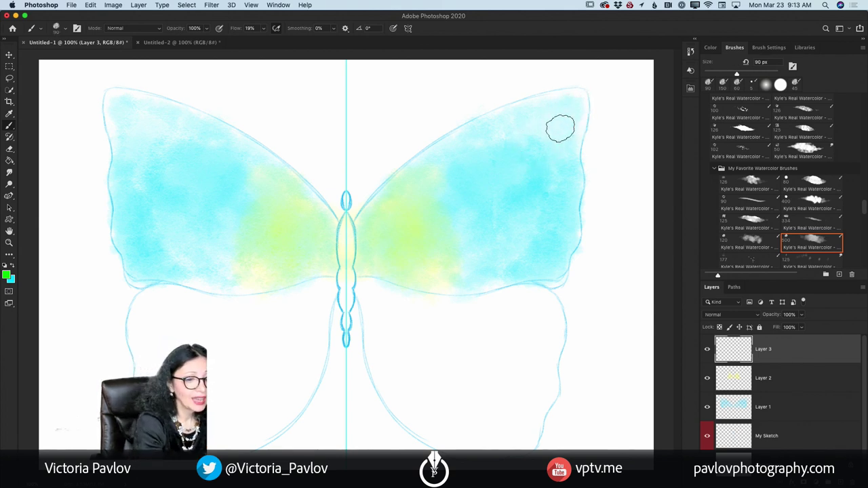
{"action": "mouse_move", "coordinate": [561, 128]}
{"action": "left_mouse_down"}
{"action": "mouse_move", "coordinate": [572, 106]}
{"action": "mouse_move", "coordinate": [564, 140]}
{"action": "mouse_move", "coordinate": [561, 103]}
{"action": "mouse_move", "coordinate": [513, 125]}
{"action": "mouse_move", "coordinate": [536, 158]}
{"action": "mouse_move", "coordinate": [557, 141]}
{"action": "mouse_move", "coordinate": [563, 148]}
{"action": "mouse_move", "coordinate": [544, 172]}
{"action": "mouse_move", "coordinate": [541, 139]}
{"action": "mouse_move", "coordinate": [512, 148]}
{"action": "mouse_move", "coordinate": [504, 133]}
{"action": "mouse_move", "coordinate": [534, 110]}
{"action": "mouse_move", "coordinate": [571, 101]}
{"action": "mouse_move", "coordinate": [567, 138]}
{"action": "mouse_move", "coordinate": [577, 101]}
{"action": "mouse_move", "coordinate": [562, 103]}
{"action": "mouse_move", "coordinate": [575, 128]}
{"action": "mouse_move", "coordinate": [569, 176]}
{"action": "left_mouse_up"}
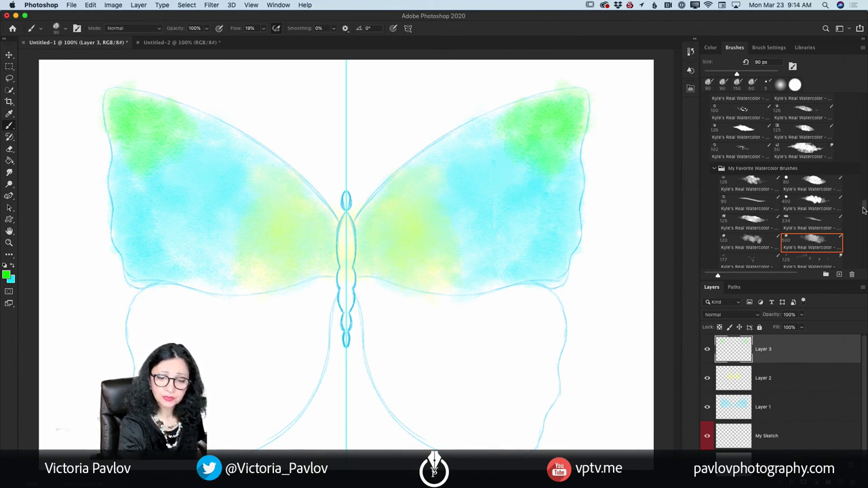
{"action": "left_click_drag", "start_coordinate": [864, 211], "coordinate": [864, 220]}
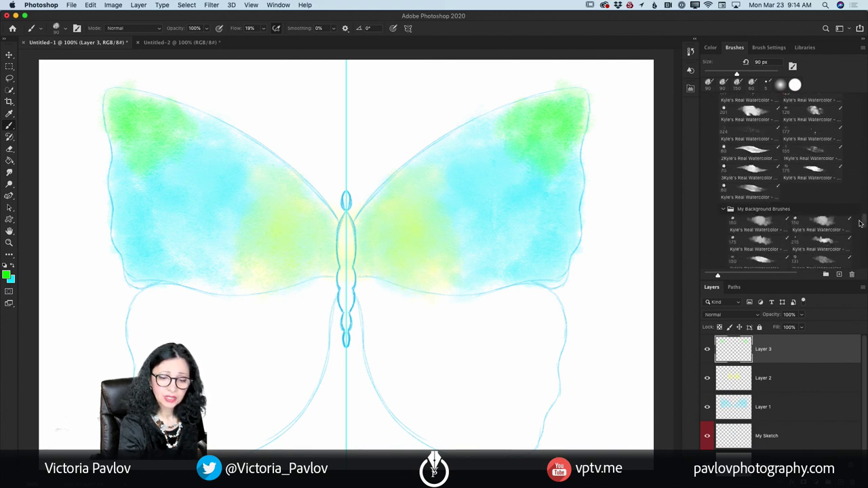
Add green to both upper wings with the 175 px brush, then delete and undo-restore Layer 3.
{"action": "left_click", "coordinate": [759, 243]}
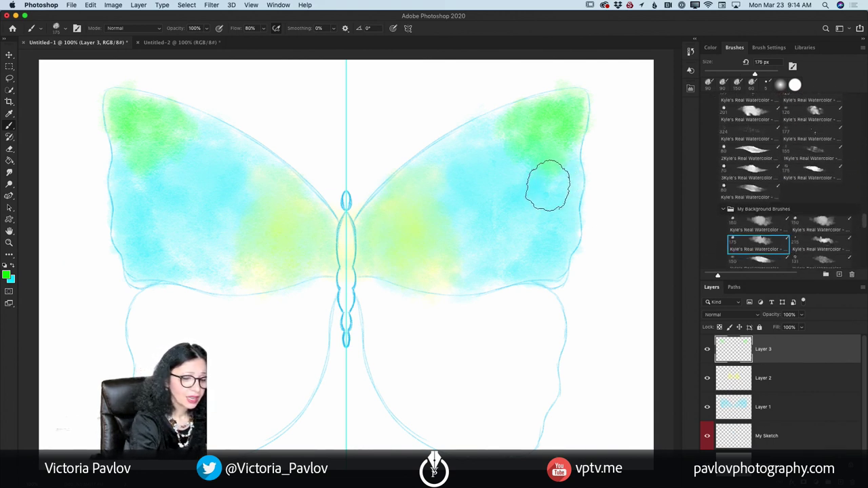
{"action": "left_click_drag", "start_coordinate": [547, 184], "coordinate": [535, 181]}
{"action": "mouse_move", "coordinate": [549, 148]}
{"action": "left_mouse_down"}
{"action": "mouse_move", "coordinate": [505, 178]}
{"action": "mouse_move", "coordinate": [509, 196]}
{"action": "left_mouse_up"}
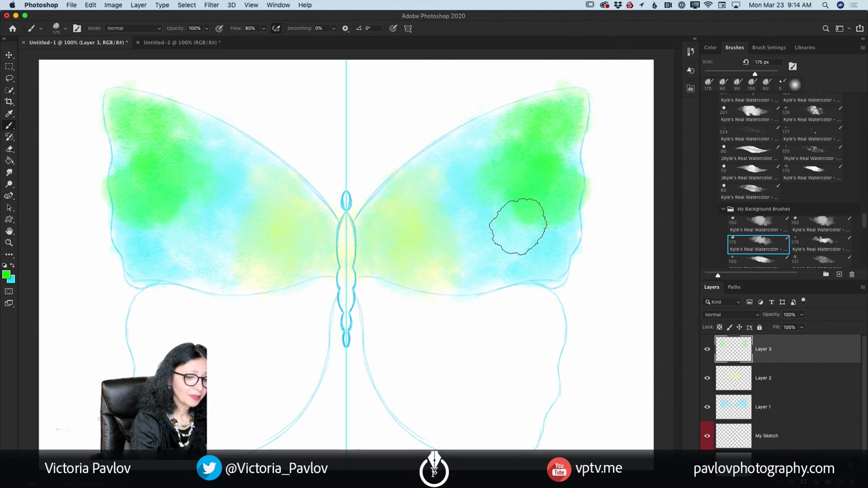
{"action": "left_click", "coordinate": [708, 349]}
{"action": "left_click_drag", "start_coordinate": [826, 353], "coordinate": [847, 421]}
{"action": "key", "text": "Delete"}
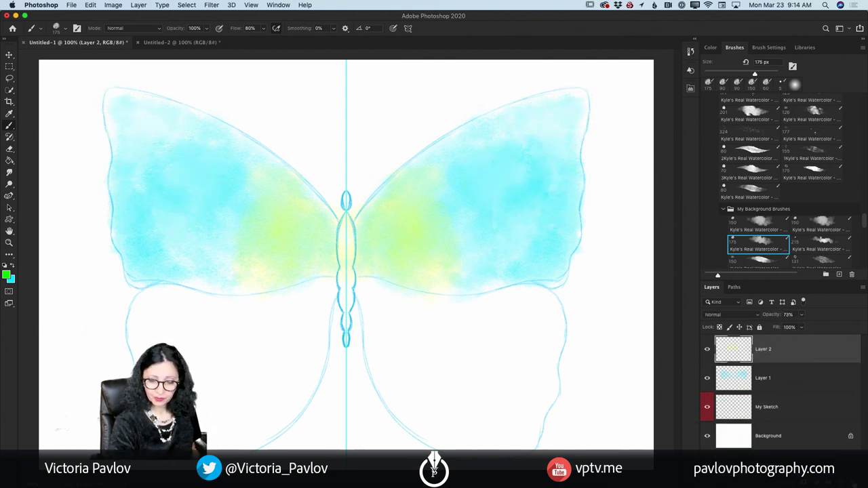
{"action": "key", "text": "ctrl+z"}
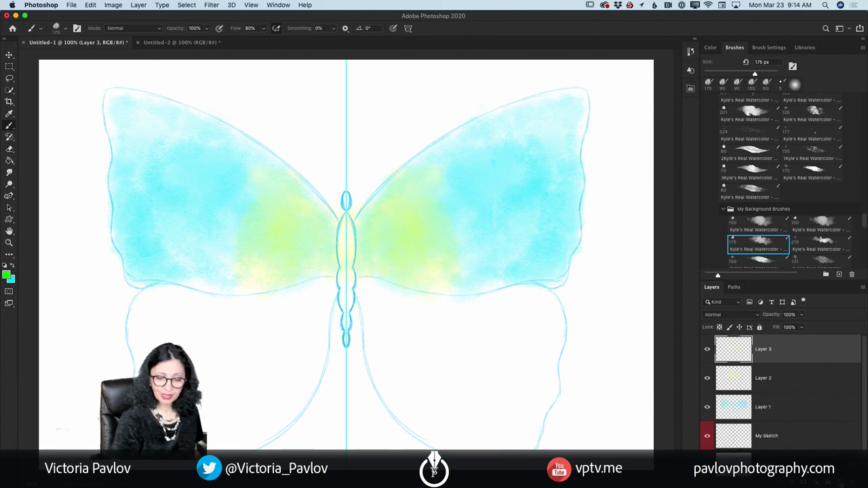
Dab more mirrored green on the upper wings, using a 70 px brush for the tips.
{"action": "left_click_drag", "start_coordinate": [543, 145], "coordinate": [522, 155]}
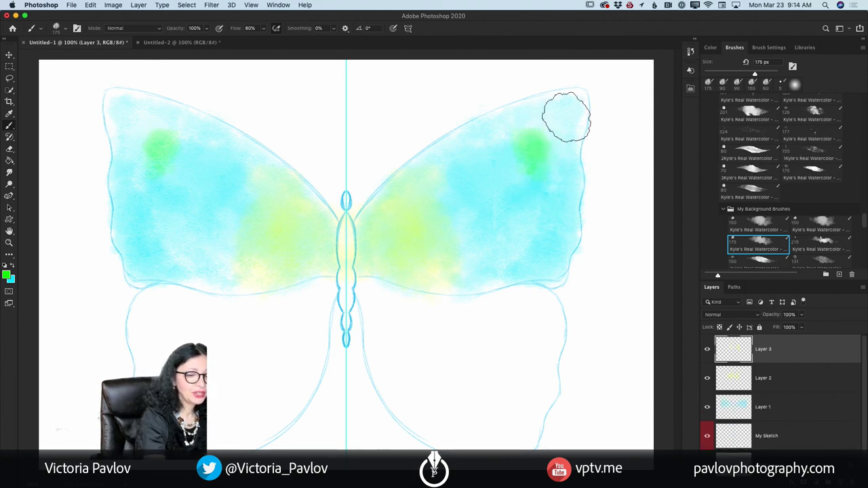
{"action": "mouse_move", "coordinate": [567, 116]}
{"action": "left_mouse_down"}
{"action": "mouse_move", "coordinate": [509, 130]}
{"action": "mouse_move", "coordinate": [535, 163]}
{"action": "left_mouse_up"}
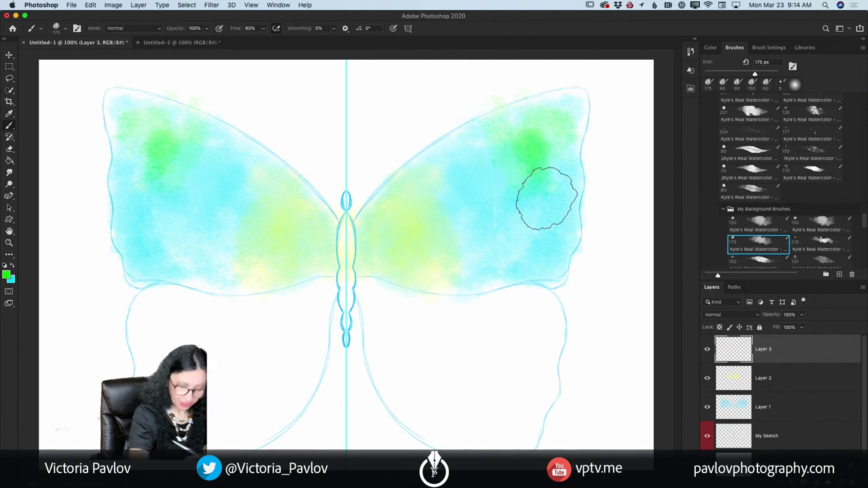
{"action": "key", "text": "bracketleft"}
{"action": "key", "text": "bracketleft"}
{"action": "key", "text": "bracketleft"}
{"action": "key", "text": "bracketleft"}
{"action": "key", "text": "bracketleft"}
{"action": "key", "text": "bracketleft"}
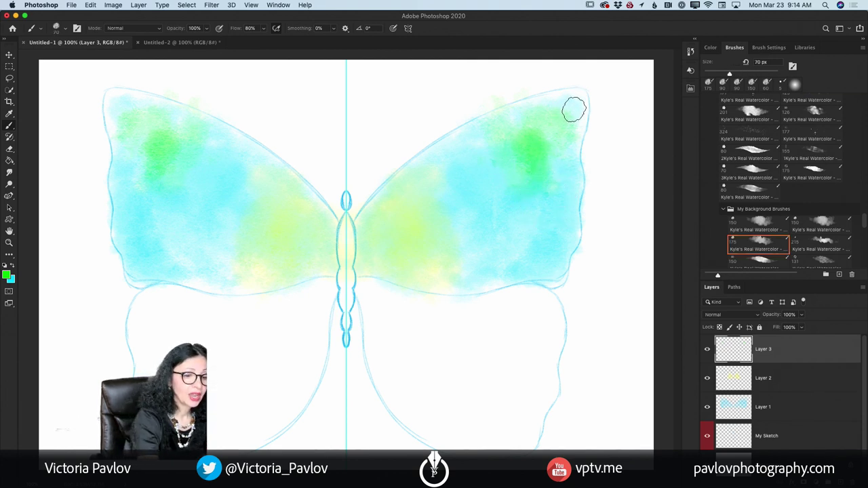
{"action": "mouse_move", "coordinate": [564, 102]}
{"action": "left_mouse_down"}
{"action": "mouse_move", "coordinate": [567, 151]}
{"action": "mouse_move", "coordinate": [573, 131]}
{"action": "mouse_move", "coordinate": [519, 120]}
{"action": "mouse_move", "coordinate": [555, 99]}
{"action": "mouse_move", "coordinate": [540, 104]}
{"action": "mouse_move", "coordinate": [581, 105]}
{"action": "mouse_move", "coordinate": [572, 142]}
{"action": "mouse_move", "coordinate": [502, 121]}
{"action": "mouse_move", "coordinate": [532, 110]}
{"action": "mouse_move", "coordinate": [490, 134]}
{"action": "mouse_move", "coordinate": [512, 156]}
{"action": "mouse_move", "coordinate": [560, 163]}
{"action": "mouse_move", "coordinate": [466, 146]}
{"action": "mouse_move", "coordinate": [479, 129]}
{"action": "left_mouse_up"}
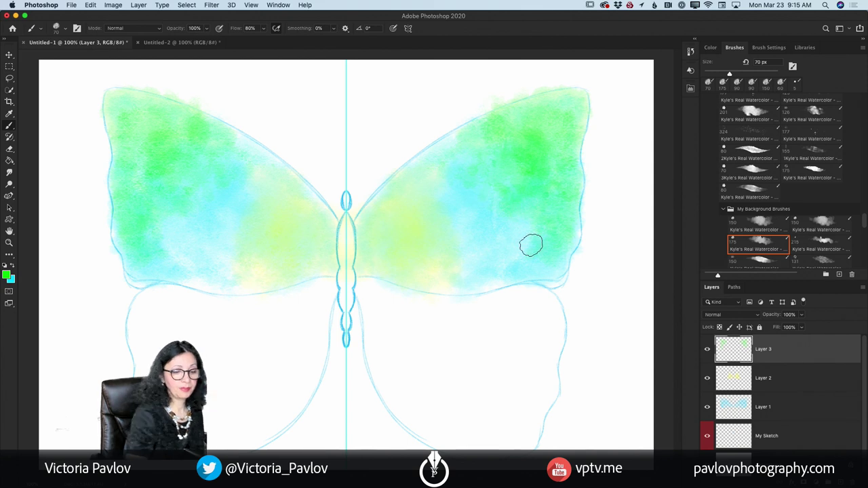
Add a new Layer 4 and enlarge the brush to 200 px for the cyan blending wash.
{"action": "key", "text": "super+alt+shift+n"}
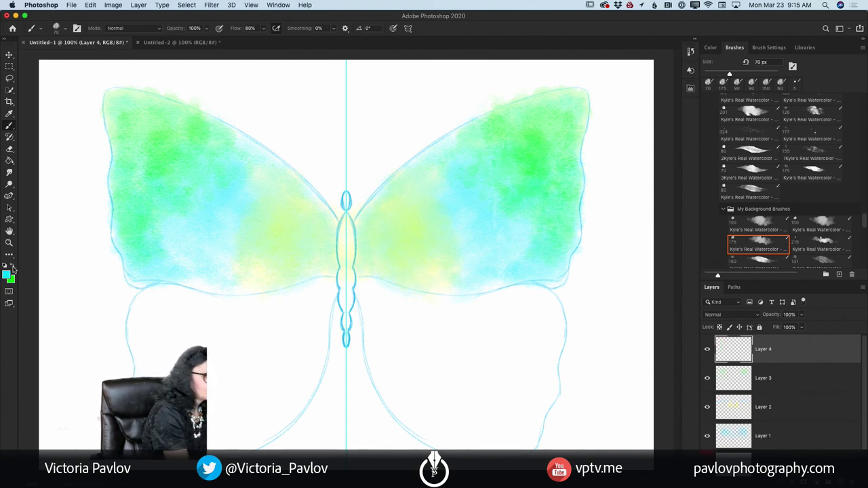
{"action": "key", "text": "bracketright"}
{"action": "key", "text": "bracketright"}
{"action": "key", "text": "bracketright"}
{"action": "key", "text": "bracketright"}
{"action": "key", "text": "bracketright"}
{"action": "key", "text": "bracketright"}
{"action": "key", "text": "bracketright"}
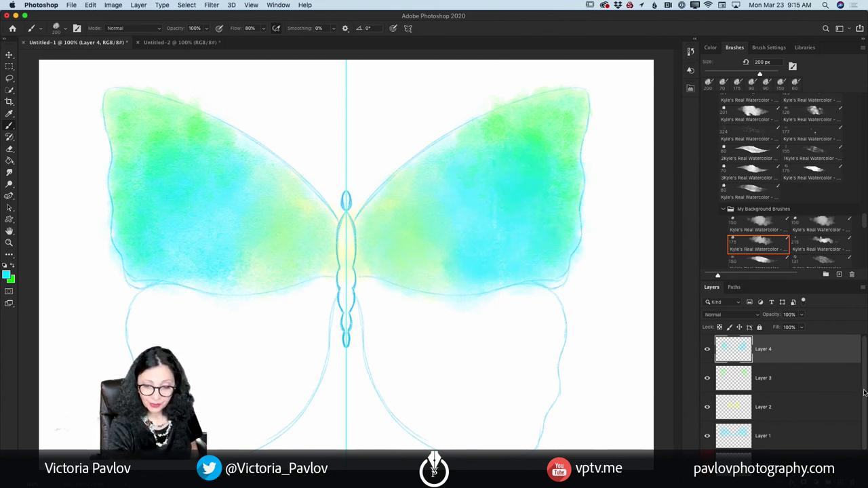
{"action": "scroll", "coordinate": [866, 428], "scroll_direction": "down", "scroll_amount": 2}
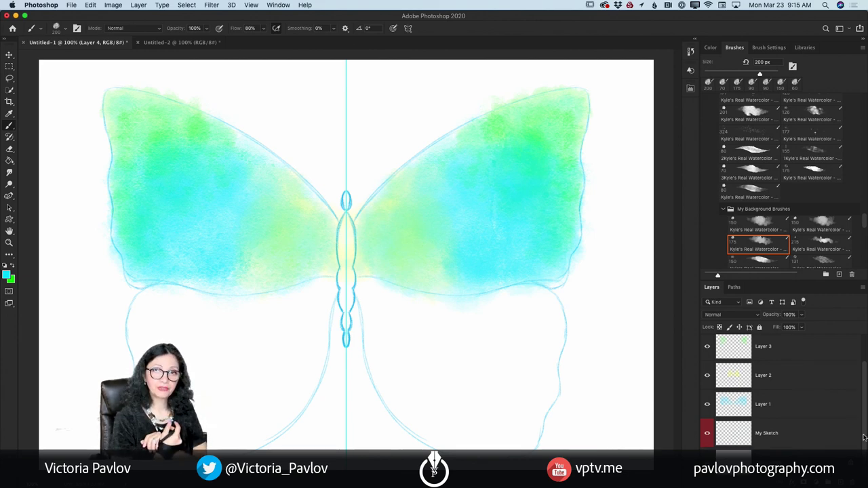
Hide My Sketch and Background, Merge Visible into Layer 1, then show both layers again.
{"action": "left_click", "coordinate": [708, 434]}
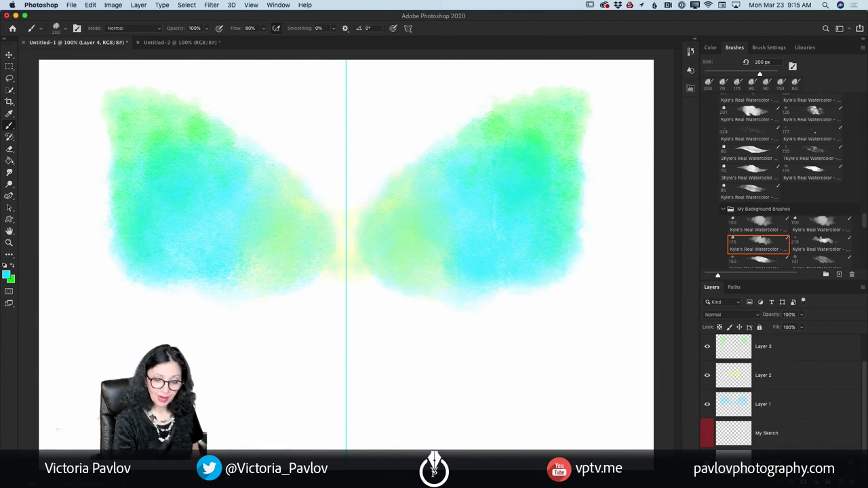
{"action": "left_click", "coordinate": [708, 463]}
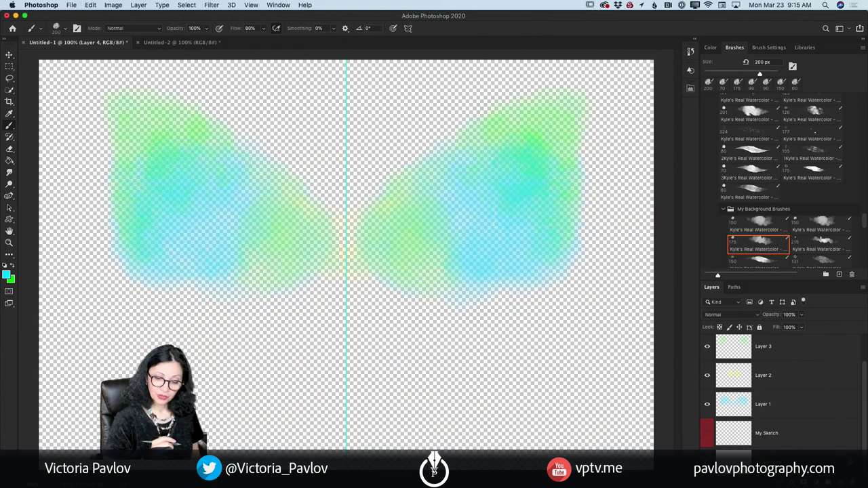
{"action": "left_click", "coordinate": [782, 409]}
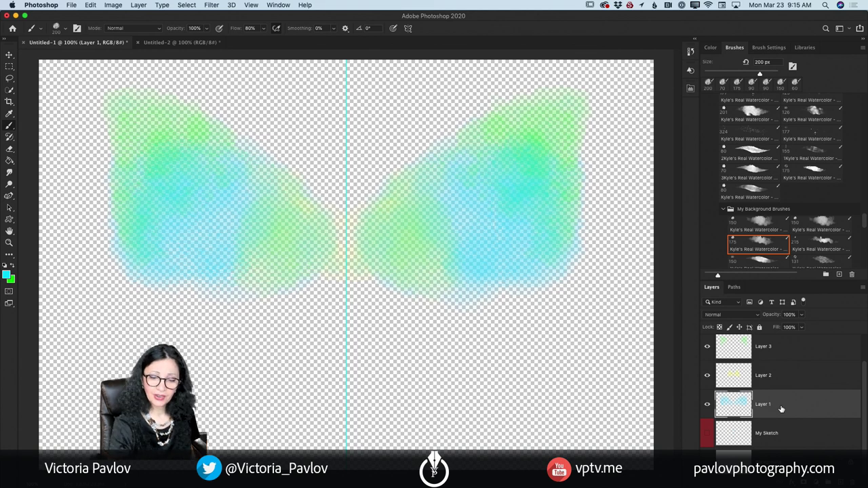
{"action": "left_click", "coordinate": [861, 289]}
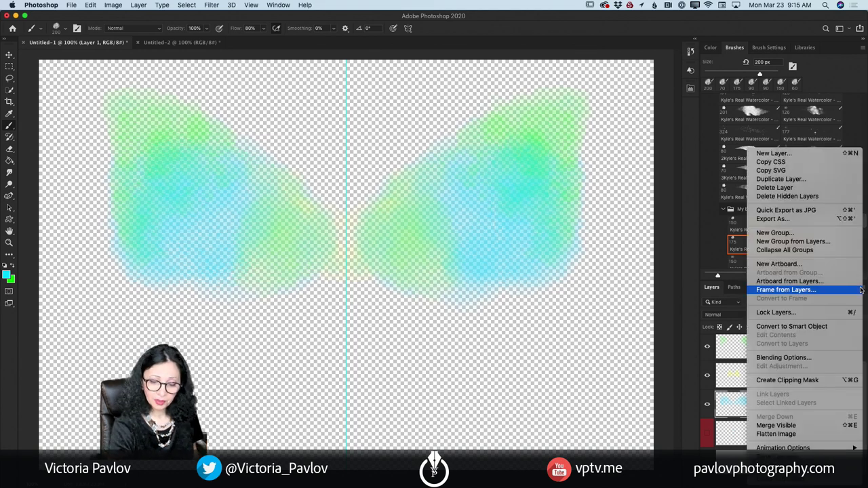
{"action": "left_click", "coordinate": [793, 426]}
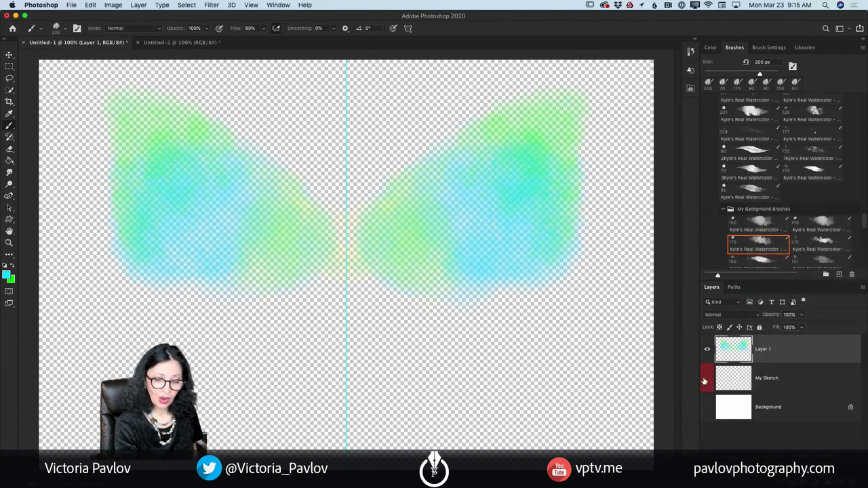
{"action": "left_click", "coordinate": [707, 378]}
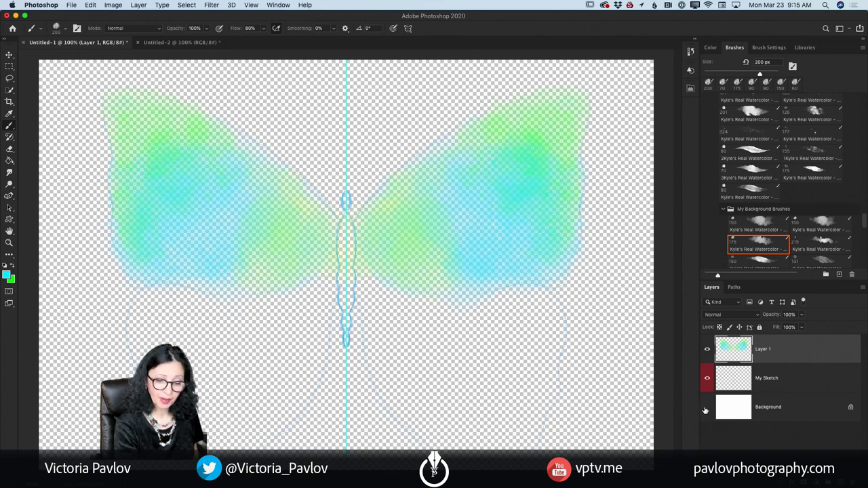
{"action": "left_click", "coordinate": [707, 408]}
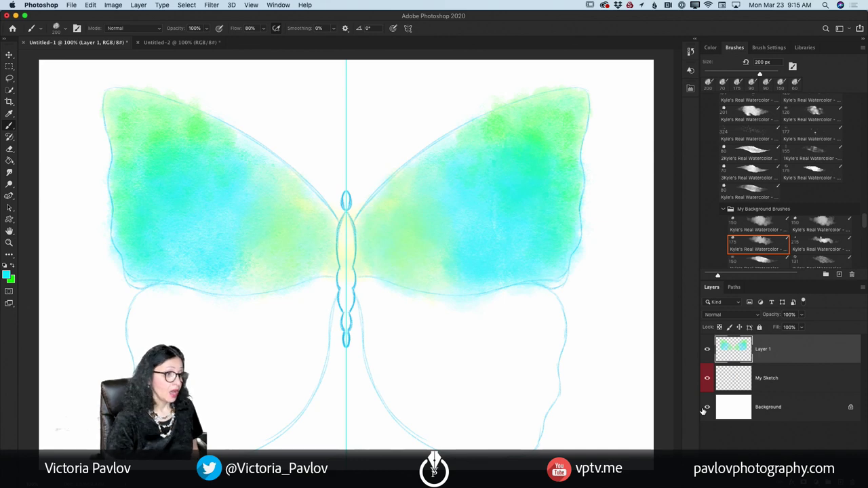
Erase stray paint near the butterfly's head with a 30 px Hard Round eraser.
{"action": "left_click", "coordinate": [9, 150]}
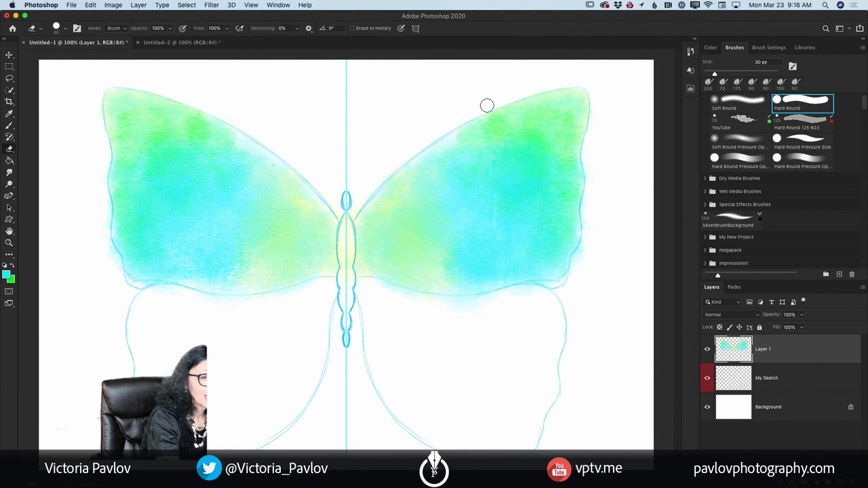
{"action": "left_click", "coordinate": [339, 194]}
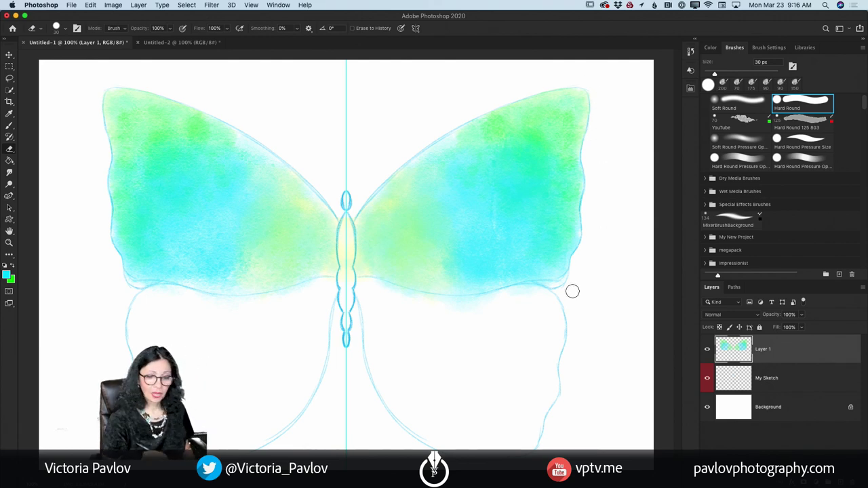
On a new layer, paint mirrored green onto both lower wings with a soft 150 px watercolour brush.
{"action": "key", "text": "super+alt+shift+n"}
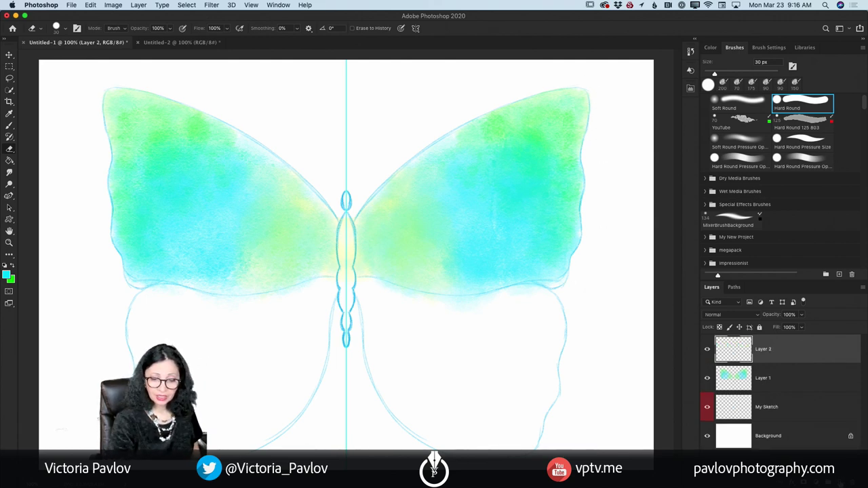
{"action": "left_click", "coordinate": [10, 126]}
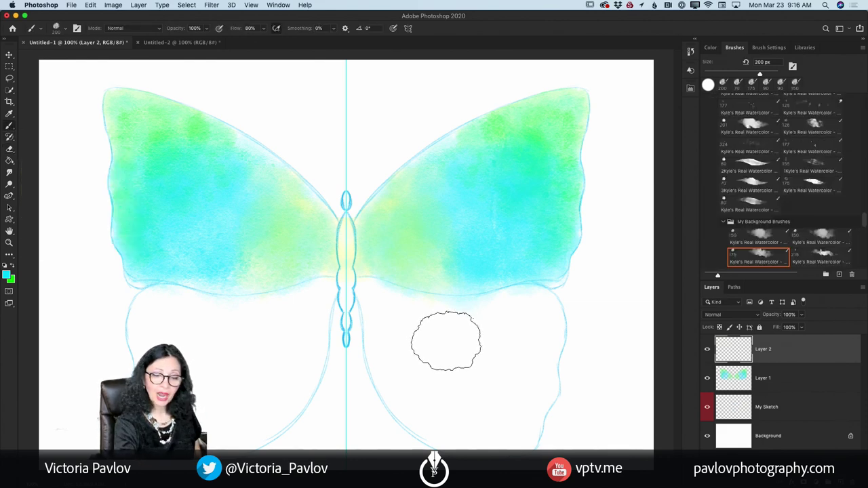
{"action": "left_click", "coordinate": [821, 237]}
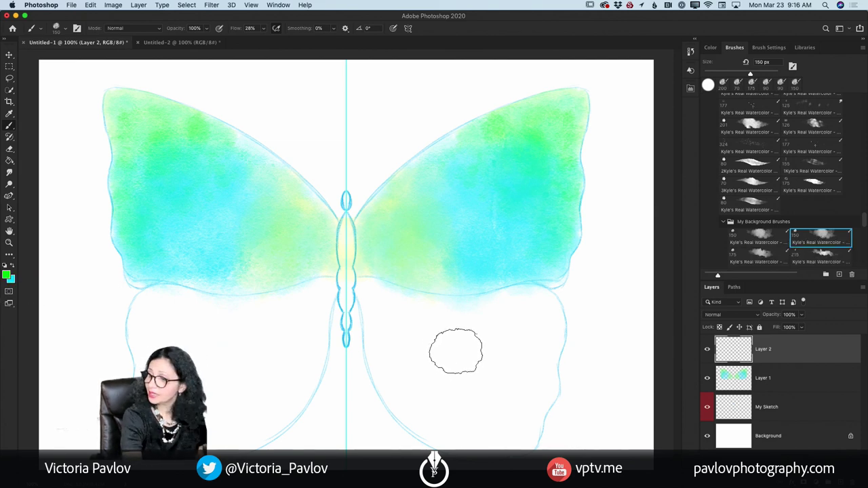
{"action": "mouse_move", "coordinate": [438, 343]}
{"action": "left_mouse_down"}
{"action": "mouse_move", "coordinate": [438, 375]}
{"action": "mouse_move", "coordinate": [422, 341]}
{"action": "mouse_move", "coordinate": [466, 358]}
{"action": "mouse_move", "coordinate": [397, 306]}
{"action": "mouse_move", "coordinate": [447, 349]}
{"action": "mouse_move", "coordinate": [451, 325]}
{"action": "mouse_move", "coordinate": [511, 350]}
{"action": "mouse_move", "coordinate": [479, 387]}
{"action": "left_mouse_up"}
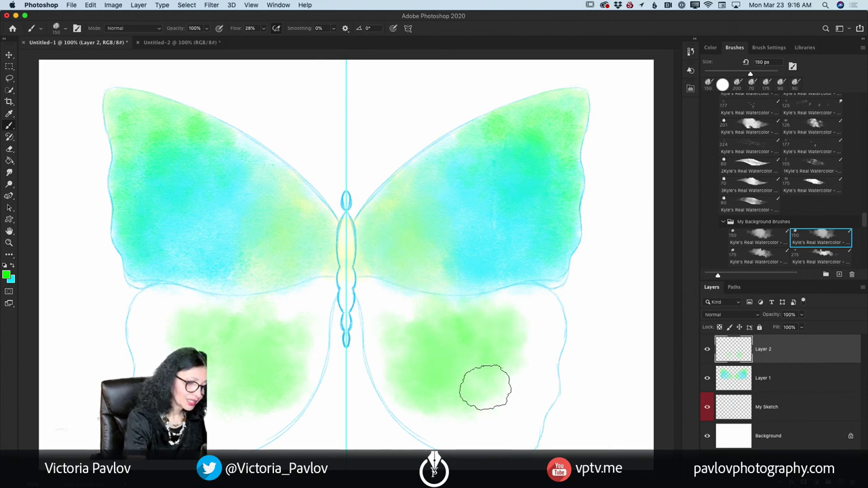
At 45 px, paint green along the body and extend it across both lower wings.
{"action": "key", "text": "bracketleft"}
{"action": "key", "text": "bracketleft"}
{"action": "key", "text": "bracketleft"}
{"action": "key", "text": "bracketleft"}
{"action": "key", "text": "bracketleft"}
{"action": "key", "text": "bracketleft"}
{"action": "key", "text": "bracketleft"}
{"action": "key", "text": "bracketleft"}
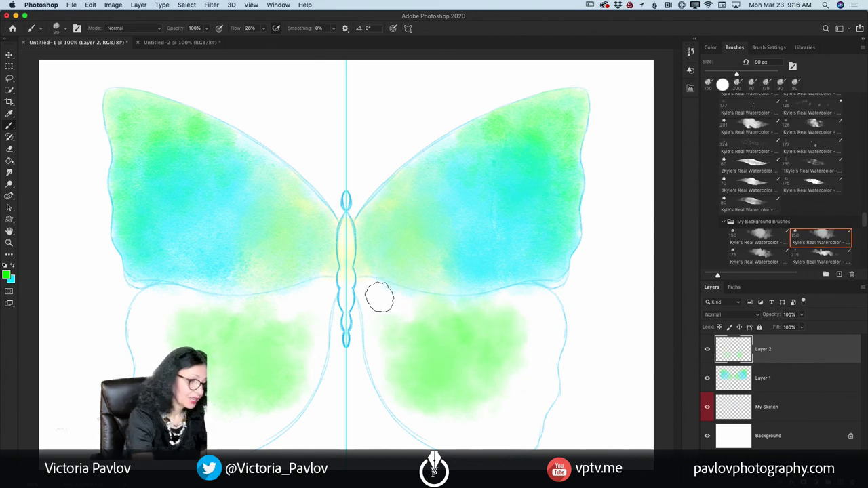
{"action": "left_click_drag", "start_coordinate": [365, 294], "coordinate": [386, 382]}
{"action": "mouse_move", "coordinate": [367, 296]}
{"action": "left_mouse_down"}
{"action": "mouse_move", "coordinate": [393, 311]}
{"action": "mouse_move", "coordinate": [370, 285]}
{"action": "mouse_move", "coordinate": [433, 312]}
{"action": "mouse_move", "coordinate": [390, 310]}
{"action": "mouse_move", "coordinate": [384, 357]}
{"action": "mouse_move", "coordinate": [369, 302]}
{"action": "mouse_move", "coordinate": [390, 390]}
{"action": "mouse_move", "coordinate": [395, 331]}
{"action": "mouse_move", "coordinate": [412, 310]}
{"action": "mouse_move", "coordinate": [397, 292]}
{"action": "mouse_move", "coordinate": [461, 310]}
{"action": "mouse_move", "coordinate": [420, 331]}
{"action": "mouse_move", "coordinate": [404, 363]}
{"action": "left_mouse_up"}
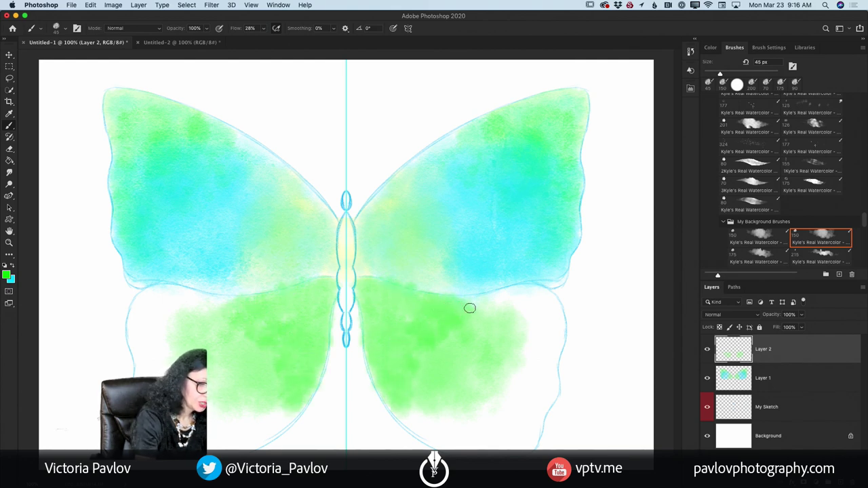
{"action": "mouse_move", "coordinate": [470, 309]}
{"action": "left_mouse_down"}
{"action": "mouse_move", "coordinate": [452, 337]}
{"action": "mouse_move", "coordinate": [477, 312]}
{"action": "mouse_move", "coordinate": [489, 320]}
{"action": "left_mouse_up"}
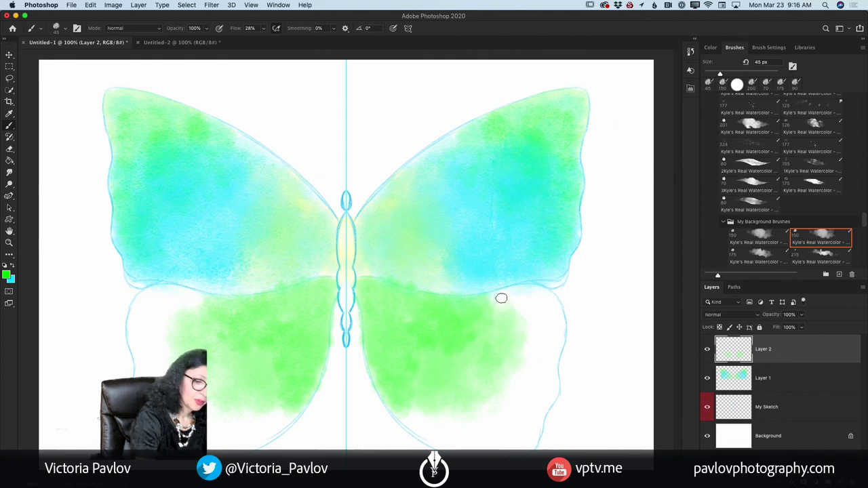
{"action": "left_click", "coordinate": [6, 275]}
Switch the colour to yellow and paint it around both lower wings with a 125 px brush.
{"action": "left_click", "coordinate": [239, 405]}
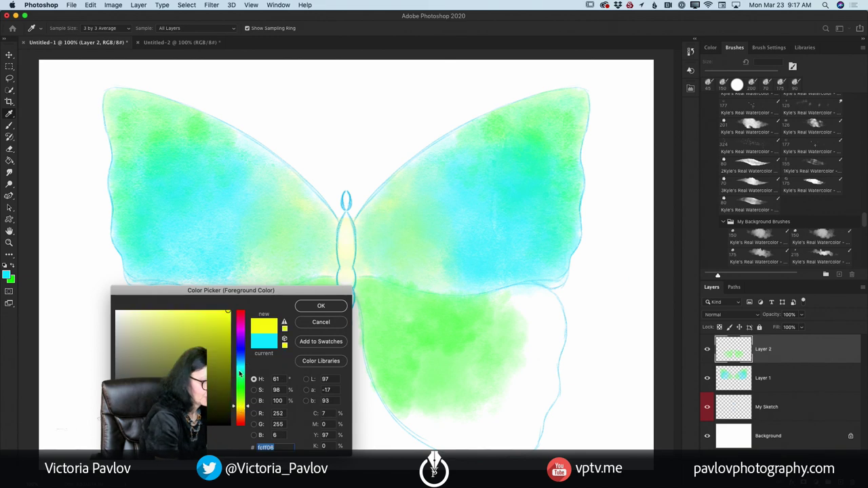
{"action": "left_click", "coordinate": [314, 307]}
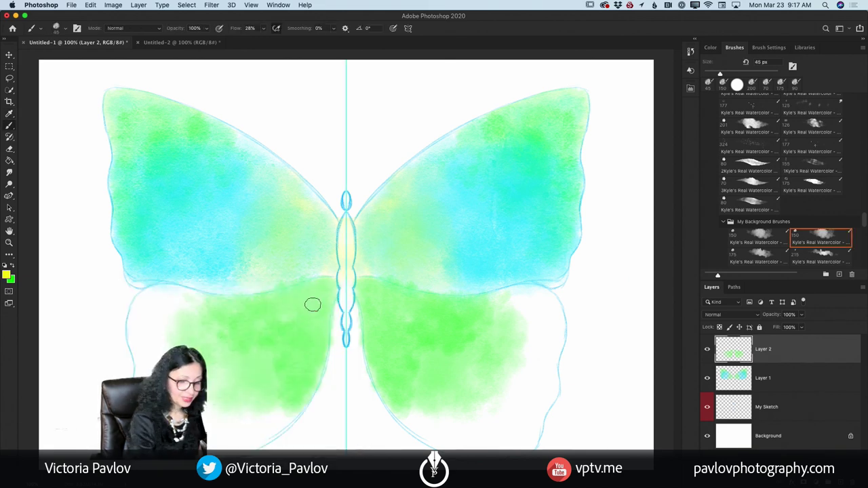
{"action": "key", "text": "bracketright"}
{"action": "key", "text": "bracketright"}
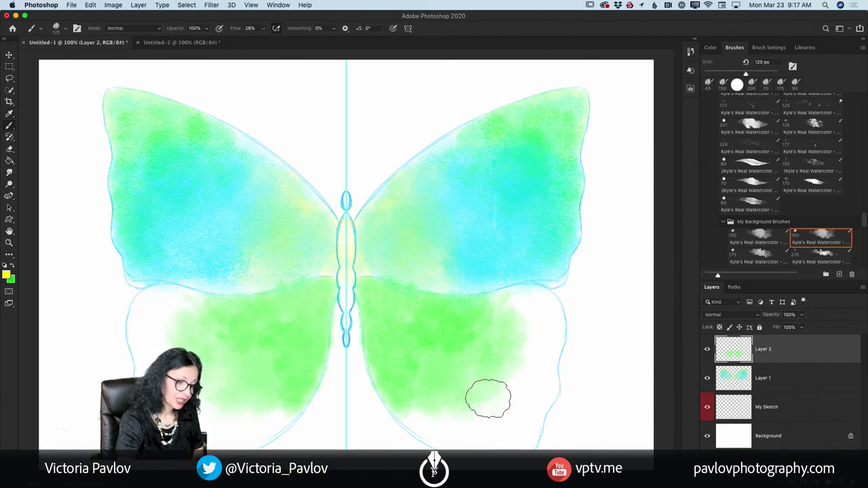
{"action": "mouse_move", "coordinate": [489, 397]}
{"action": "left_mouse_down"}
{"action": "mouse_move", "coordinate": [507, 366]}
{"action": "mouse_move", "coordinate": [516, 390]}
{"action": "mouse_move", "coordinate": [492, 405]}
{"action": "mouse_move", "coordinate": [433, 395]}
{"action": "mouse_move", "coordinate": [438, 401]}
{"action": "mouse_move", "coordinate": [428, 402]}
{"action": "mouse_move", "coordinate": [445, 424]}
{"action": "mouse_move", "coordinate": [420, 404]}
{"action": "mouse_move", "coordinate": [479, 435]}
{"action": "mouse_move", "coordinate": [472, 436]}
{"action": "mouse_move", "coordinate": [502, 424]}
{"action": "mouse_move", "coordinate": [493, 430]}
{"action": "mouse_move", "coordinate": [526, 390]}
{"action": "mouse_move", "coordinate": [523, 338]}
{"action": "mouse_move", "coordinate": [503, 320]}
{"action": "mouse_move", "coordinate": [531, 311]}
{"action": "mouse_move", "coordinate": [498, 315]}
{"action": "mouse_move", "coordinate": [533, 306]}
{"action": "mouse_move", "coordinate": [540, 328]}
{"action": "mouse_move", "coordinate": [522, 392]}
{"action": "mouse_move", "coordinate": [508, 373]}
{"action": "mouse_move", "coordinate": [470, 365]}
{"action": "mouse_move", "coordinate": [520, 310]}
{"action": "mouse_move", "coordinate": [519, 417]}
{"action": "mouse_move", "coordinate": [490, 434]}
{"action": "left_mouse_up"}
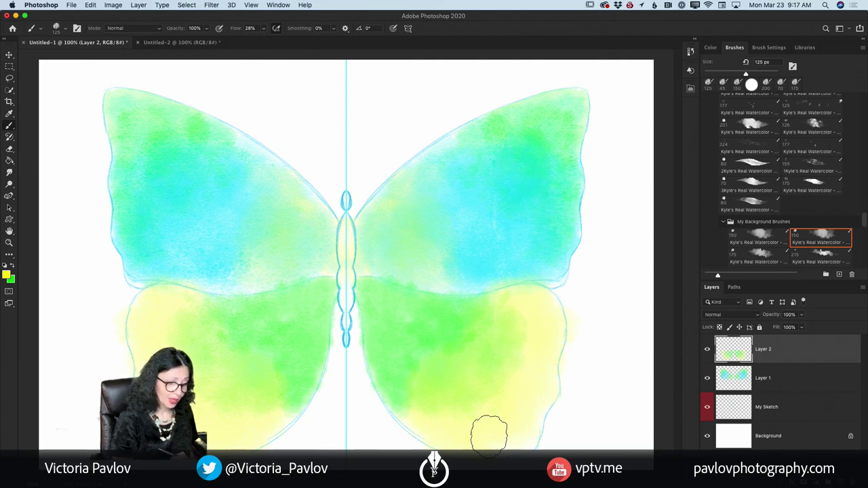
{"action": "left_click", "coordinate": [10, 149]}
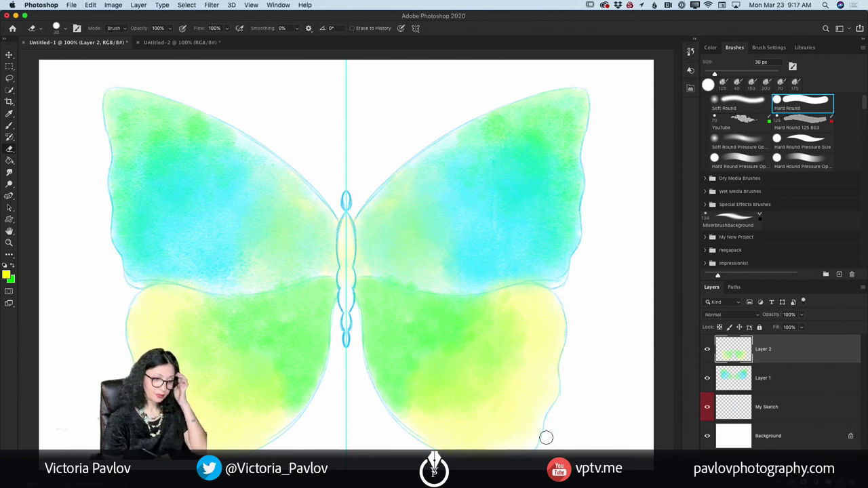
Hide and reshow the My Sketch outline to preview the wings, then select My Sketch.
{"action": "left_click", "coordinate": [707, 408]}
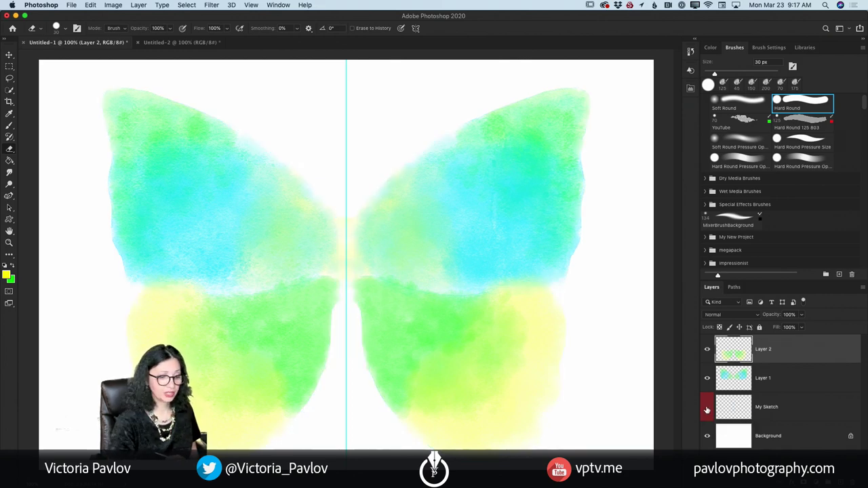
{"action": "left_click", "coordinate": [707, 410]}
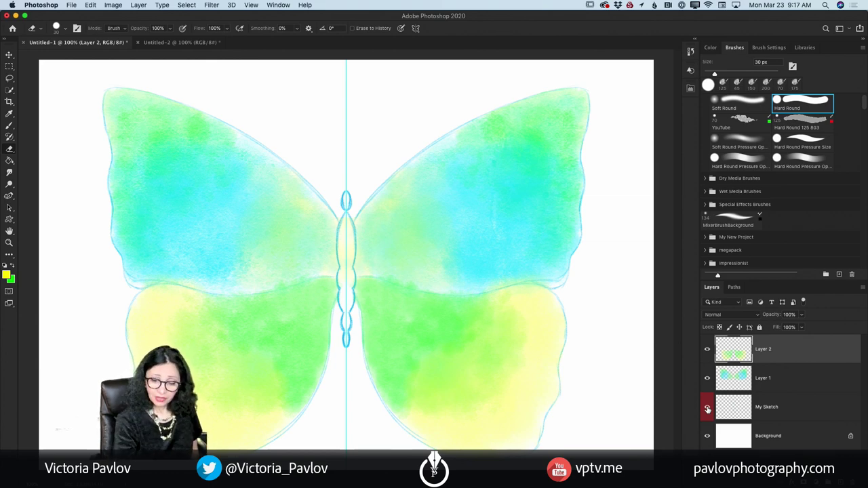
{"action": "left_click", "coordinate": [774, 413]}
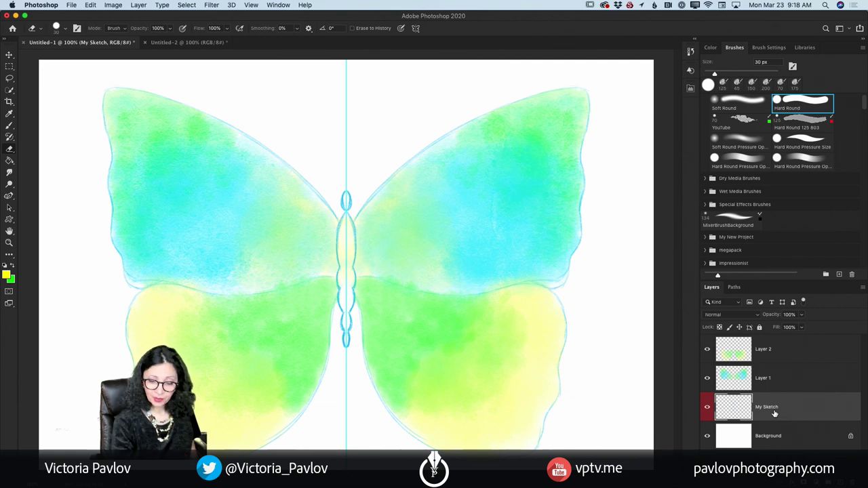
Add Layer 3 above My Sketch and set the foreground colour to dark navy.
{"action": "key", "text": "alt+shift+super+n"}
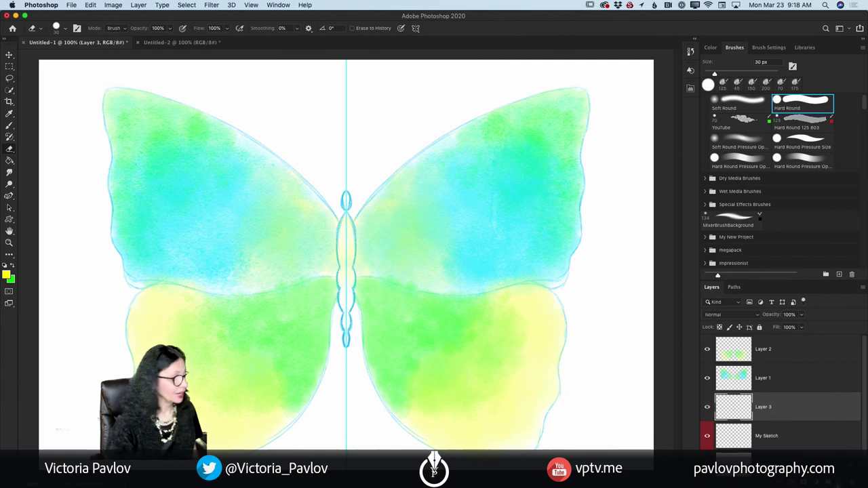
{"action": "left_click", "coordinate": [7, 275]}
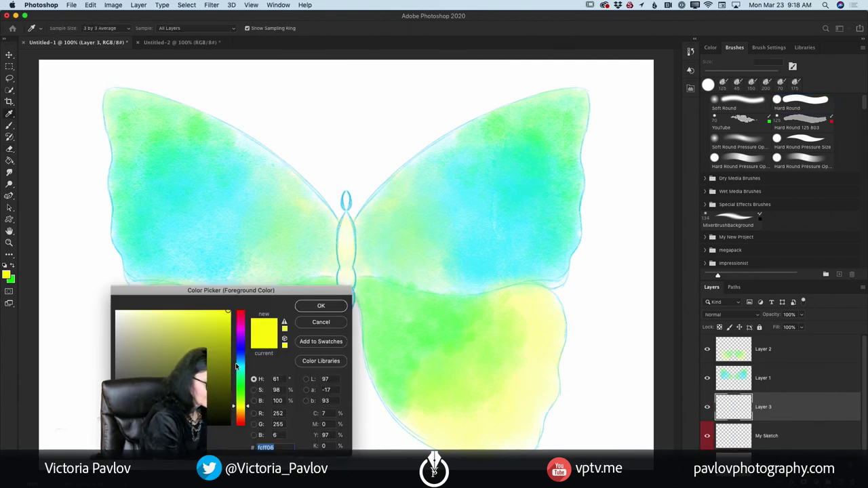
{"action": "left_click", "coordinate": [240, 361]}
{"action": "left_click", "coordinate": [264, 345]}
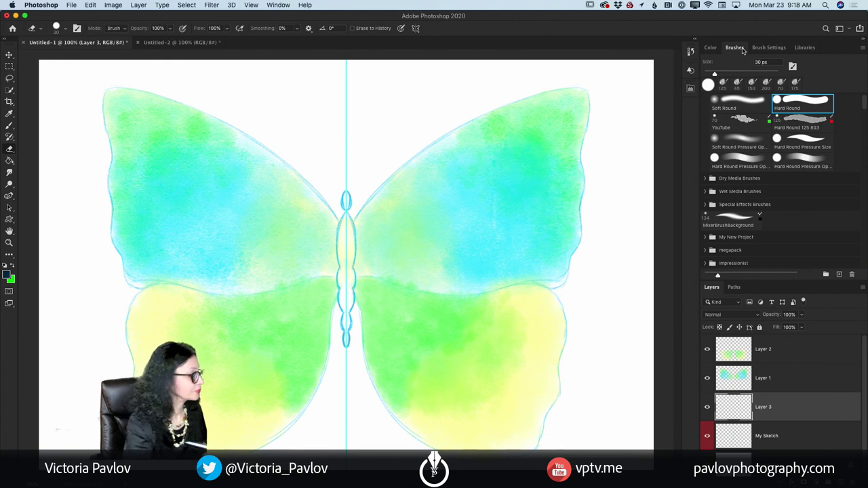
Choose a My Favorite Watercolor Brushes preset, reduced to a 20 px Multiply brush.
{"action": "key", "text": "b"}
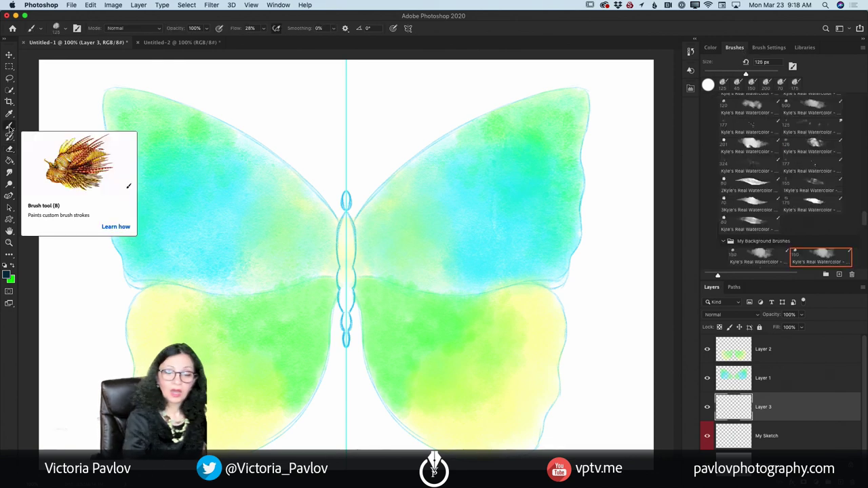
{"action": "scroll", "coordinate": [862, 214], "scroll_direction": "up", "scroll_amount": 5}
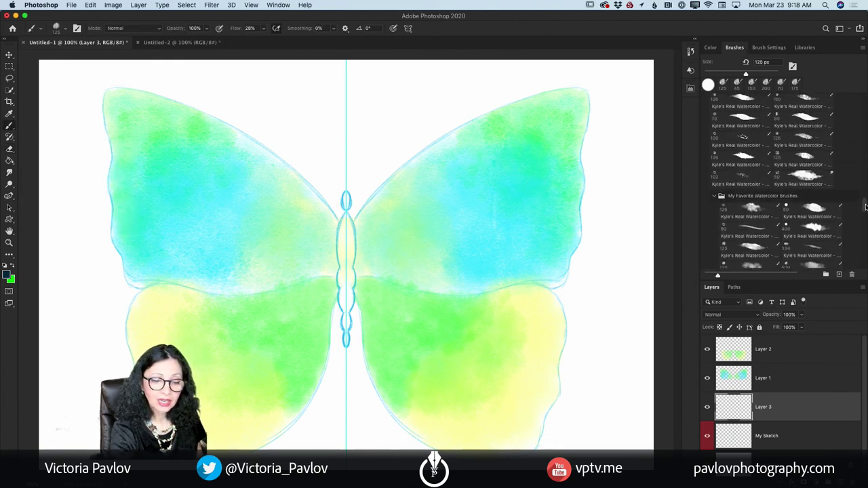
{"action": "left_click", "coordinate": [746, 231]}
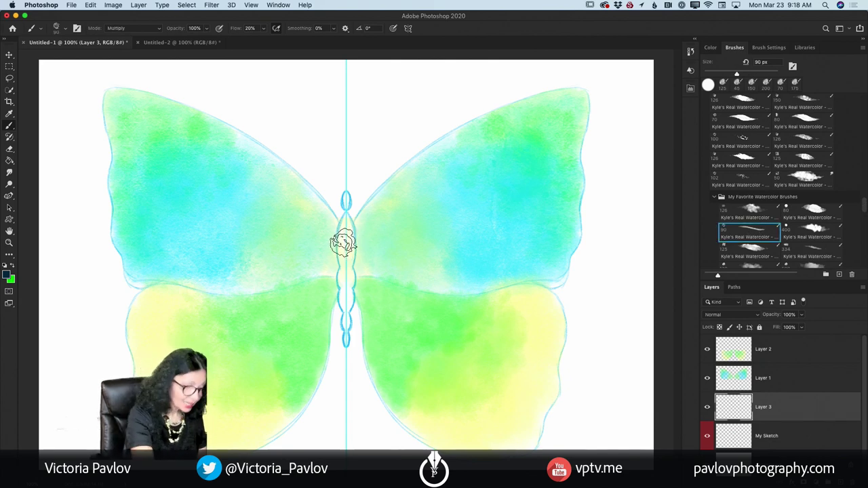
{"action": "key", "text": "bracketleft"}
{"action": "key", "text": "bracketleft"}
{"action": "key", "text": "bracketleft"}
{"action": "key", "text": "bracketleft"}
{"action": "key", "text": "bracketleft"}
{"action": "key", "text": "bracketleft"}
{"action": "key", "text": "bracketleft"}
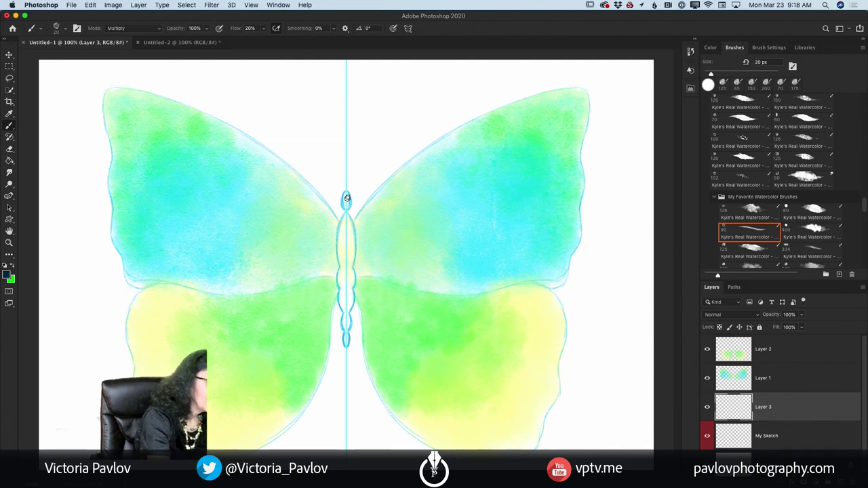
Paint a dark segmented body and small head down the symmetry axis, then hide My Sketch.
{"action": "mouse_move", "coordinate": [345, 201]}
{"action": "left_mouse_down"}
{"action": "mouse_move", "coordinate": [347, 273]}
{"action": "mouse_move", "coordinate": [353, 238]}
{"action": "mouse_move", "coordinate": [351, 228]}
{"action": "mouse_move", "coordinate": [347, 344]}
{"action": "mouse_move", "coordinate": [348, 199]}
{"action": "mouse_move", "coordinate": [348, 287]}
{"action": "mouse_move", "coordinate": [351, 248]}
{"action": "mouse_move", "coordinate": [342, 256]}
{"action": "mouse_move", "coordinate": [343, 265]}
{"action": "mouse_move", "coordinate": [355, 245]}
{"action": "mouse_move", "coordinate": [347, 306]}
{"action": "left_mouse_up"}
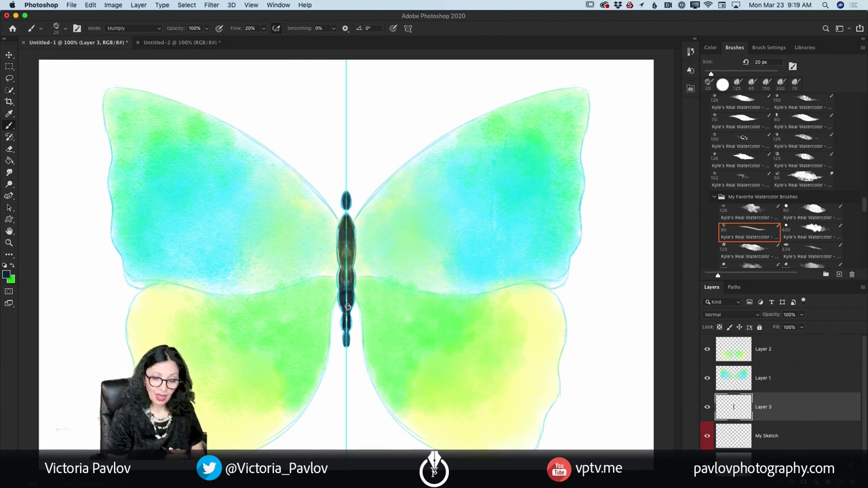
{"action": "left_click", "coordinate": [707, 440]}
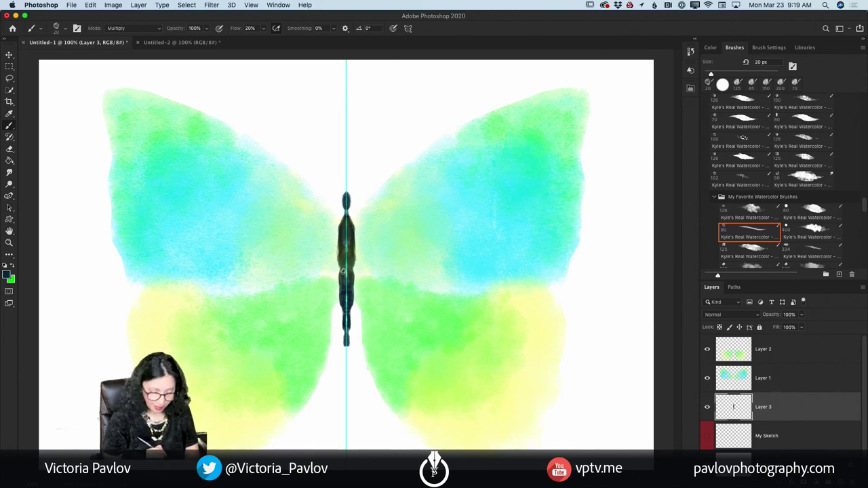
With a brush of about 8 px, paint two curled antennae above the head, then select Layer 2.
{"action": "key", "text": "bracketleft"}
{"action": "key", "text": "bracketleft"}
{"action": "key", "text": "bracketleft"}
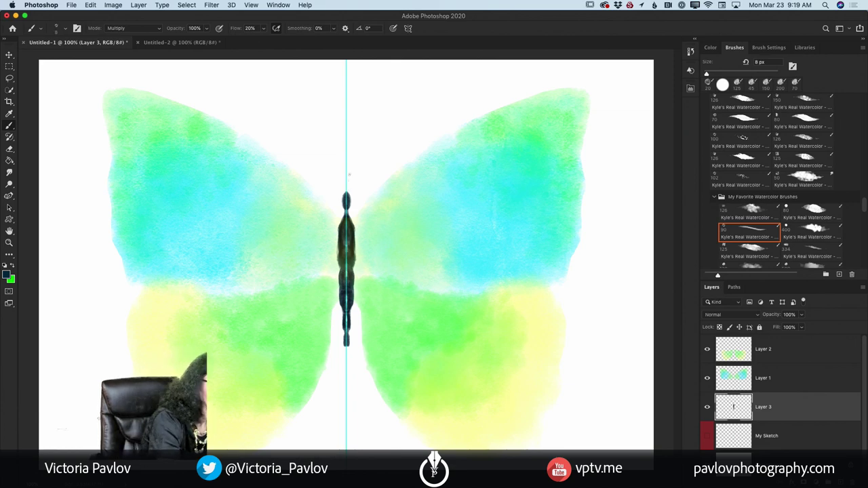
{"action": "left_click", "coordinate": [374, 129]}
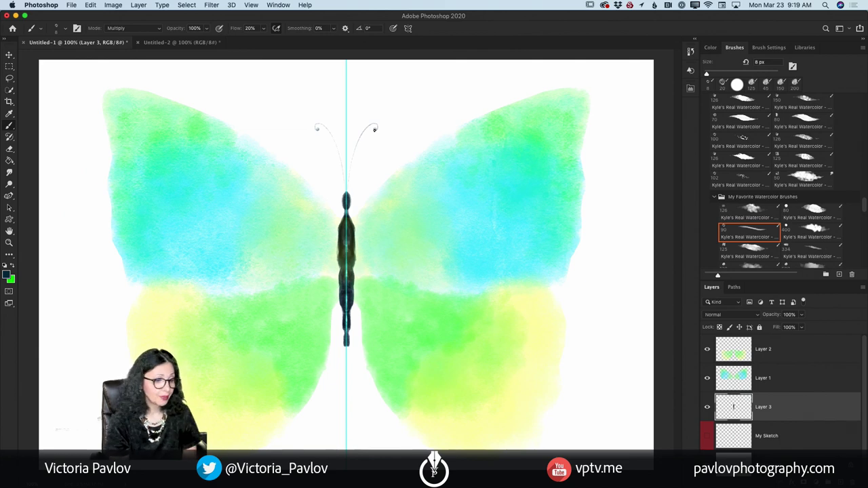
{"action": "left_click", "coordinate": [777, 357]}
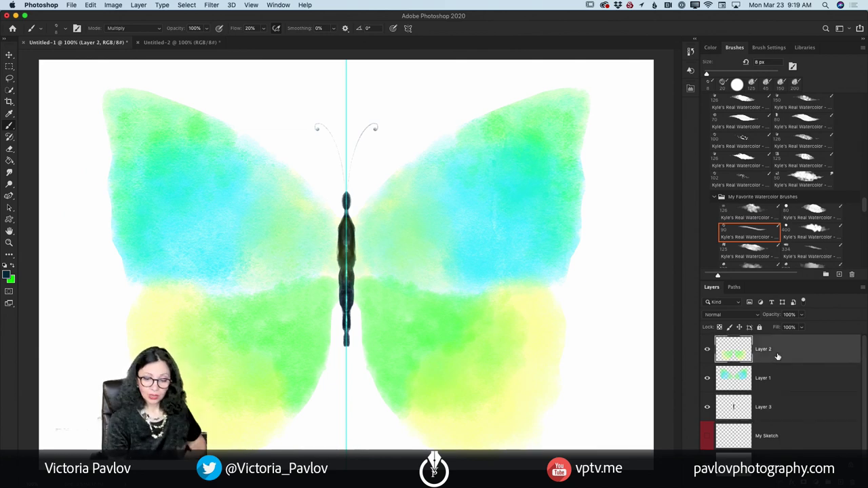
Add Layer 4 above Layer 2 and choose the Kyle's Real Watercolor - Streaker brush.
{"action": "key", "text": "super+shift+alt+n"}
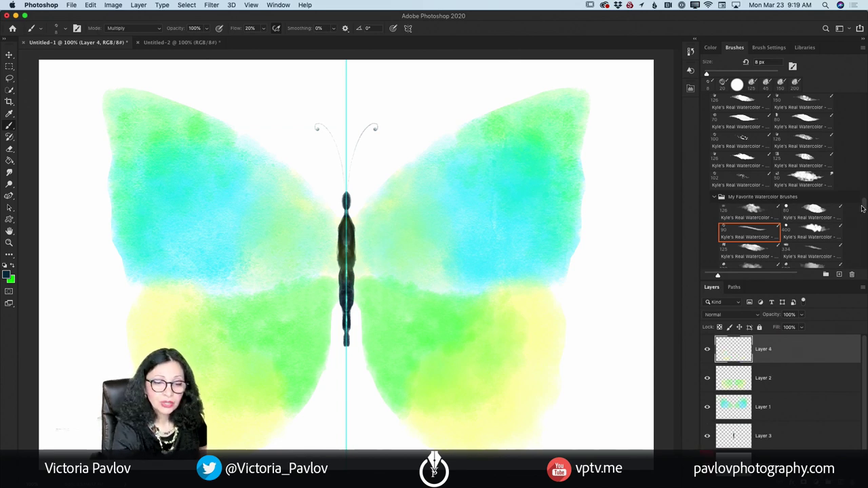
{"action": "scroll", "coordinate": [861, 199], "scroll_direction": "up", "scroll_amount": 10}
{"action": "scroll", "coordinate": [861, 198], "scroll_direction": "up", "scroll_amount": 4}
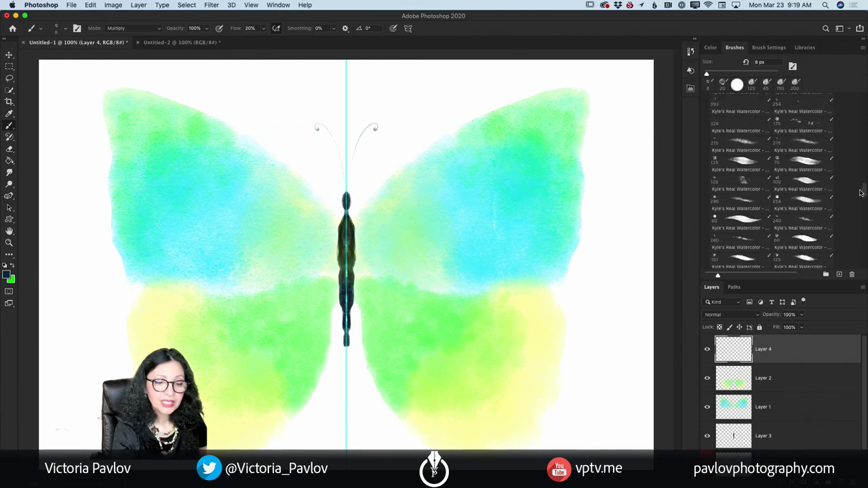
{"action": "left_click", "coordinate": [742, 198]}
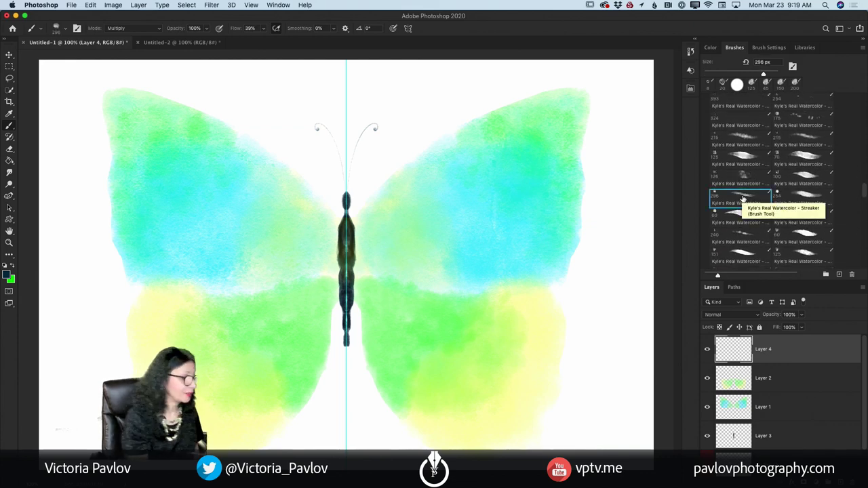
Set the foreground colour to bright blue #22acfb and shrink the brush to 30 px.
{"action": "left_click", "coordinate": [8, 275]}
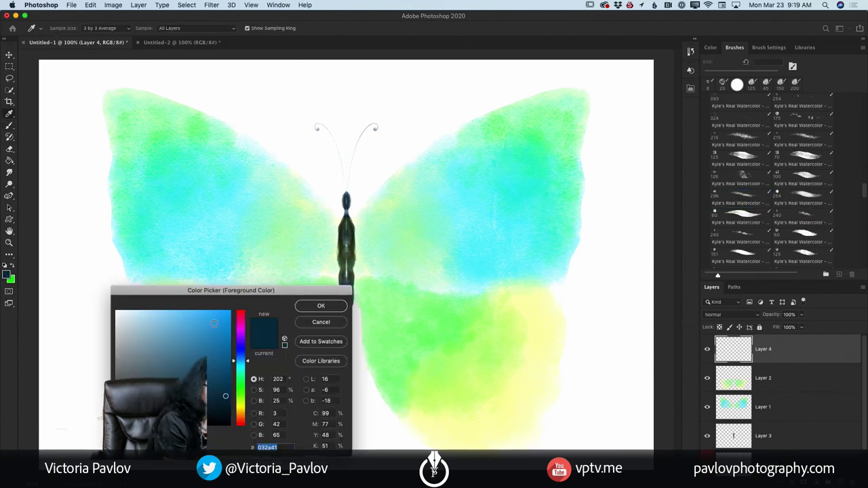
{"action": "left_click", "coordinate": [213, 313]}
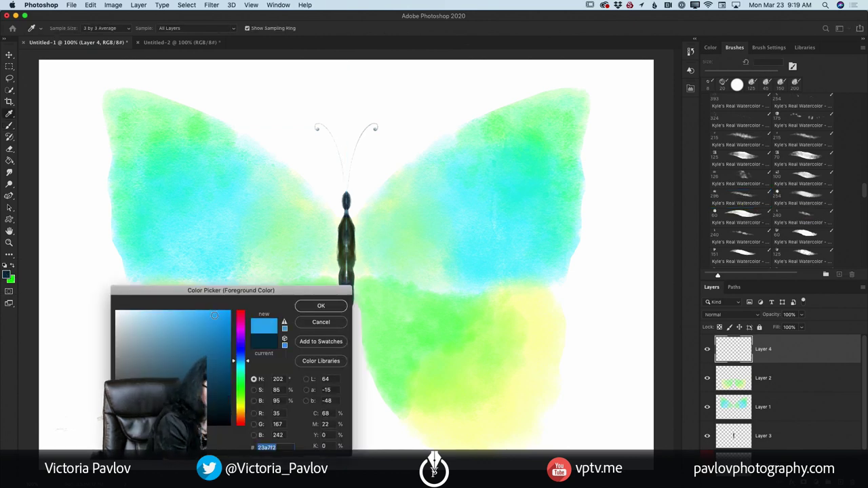
{"action": "left_click", "coordinate": [312, 306]}
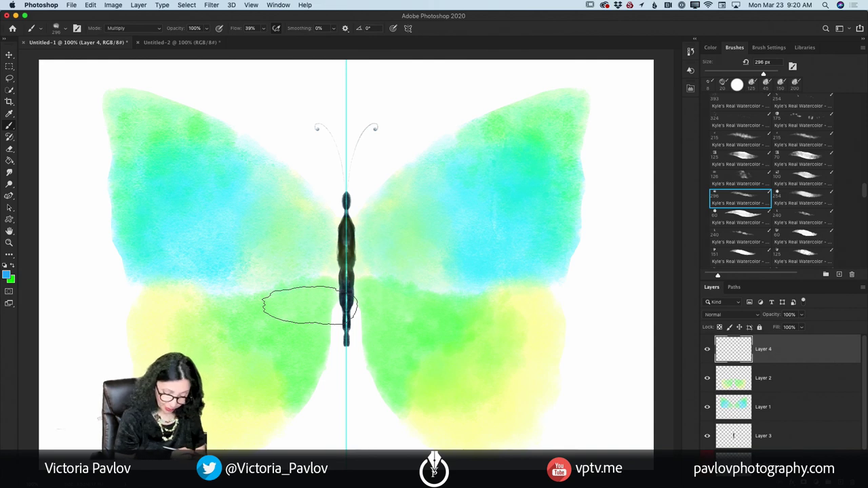
{"action": "key", "text": "bracketleft"}
{"action": "key", "text": "bracketleft"}
{"action": "key", "text": "bracketleft"}
{"action": "key", "text": "bracketleft"}
{"action": "key", "text": "bracketleft"}
{"action": "key", "text": "bracketleft"}
{"action": "key", "text": "bracketleft"}
{"action": "key", "text": "bracketleft"}
{"action": "key", "text": "bracketleft"}
{"action": "key", "text": "bracketleft"}
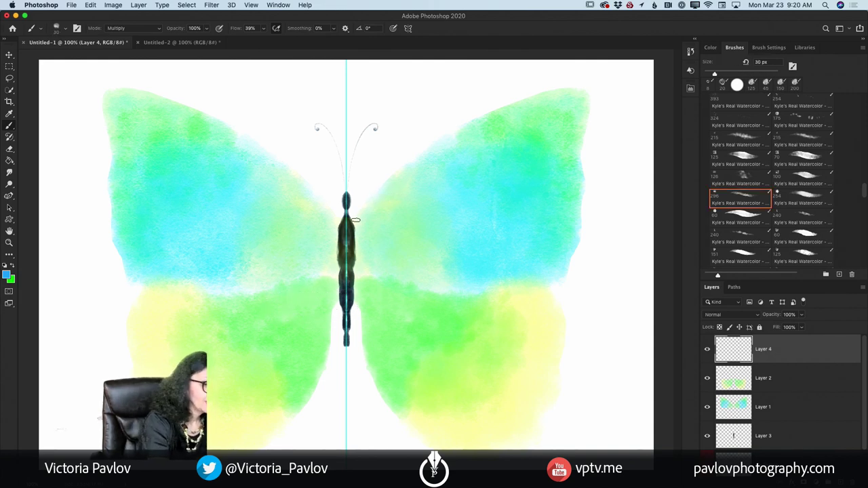
Paint a faint mirrored blue stroke beside the body and show the Streaker's Brush Tip Shape settings.
{"action": "left_click_drag", "start_coordinate": [358, 211], "coordinate": [381, 186]}
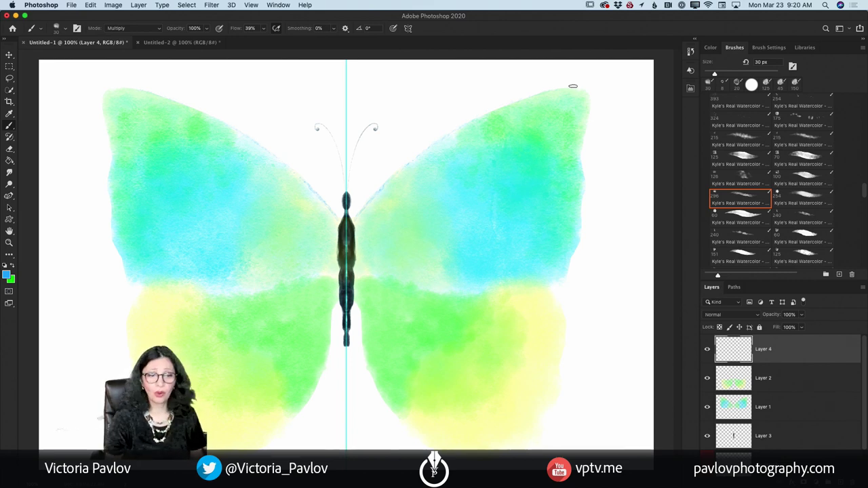
{"action": "left_click", "coordinate": [769, 47]}
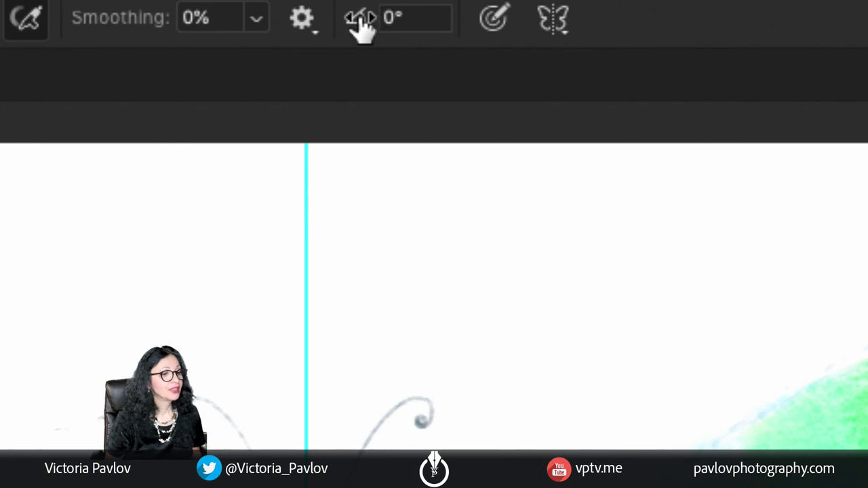
Rotate the Streaker tip to 4°, paint a mirrored blue right-wing edge, then a thin green lower-wing edge.
{"action": "mouse_move", "coordinate": [362, 29]}
{"action": "left_mouse_down"}
{"action": "mouse_move", "coordinate": [383, 30]}
{"action": "mouse_move", "coordinate": [362, 30]}
{"action": "left_mouse_up"}
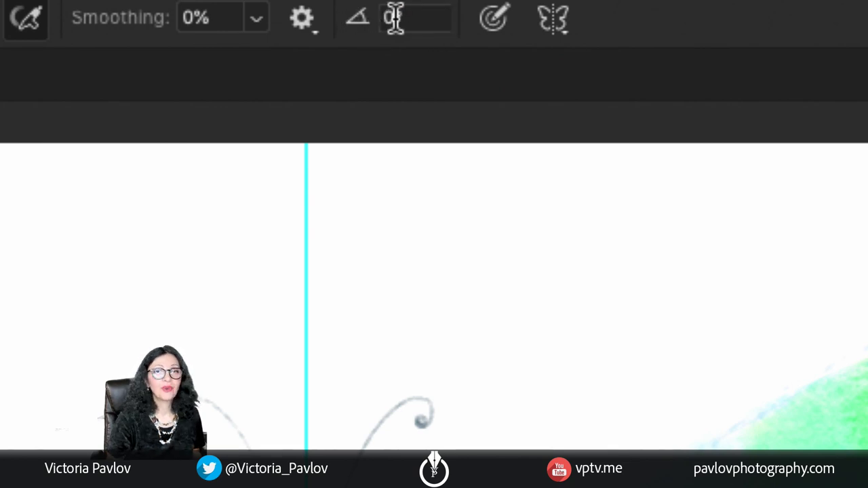
{"action": "left_click_drag", "start_coordinate": [355, 27], "coordinate": [364, 31]}
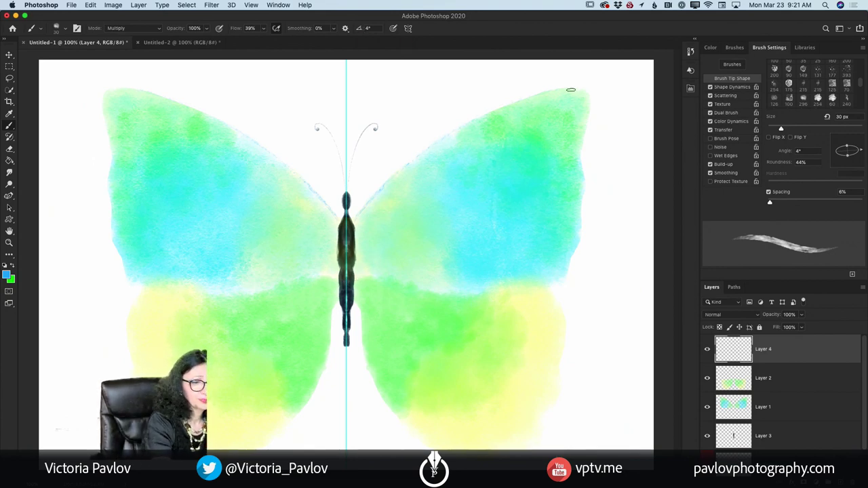
{"action": "mouse_move", "coordinate": [581, 148]}
{"action": "left_mouse_down"}
{"action": "mouse_move", "coordinate": [584, 211]}
{"action": "mouse_move", "coordinate": [585, 195]}
{"action": "mouse_move", "coordinate": [563, 279]}
{"action": "left_mouse_up"}
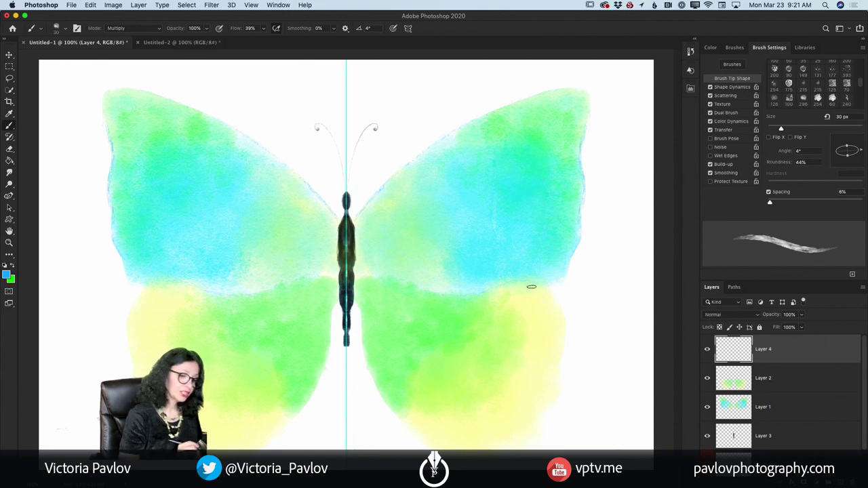
{"action": "left_click", "coordinate": [12, 266]}
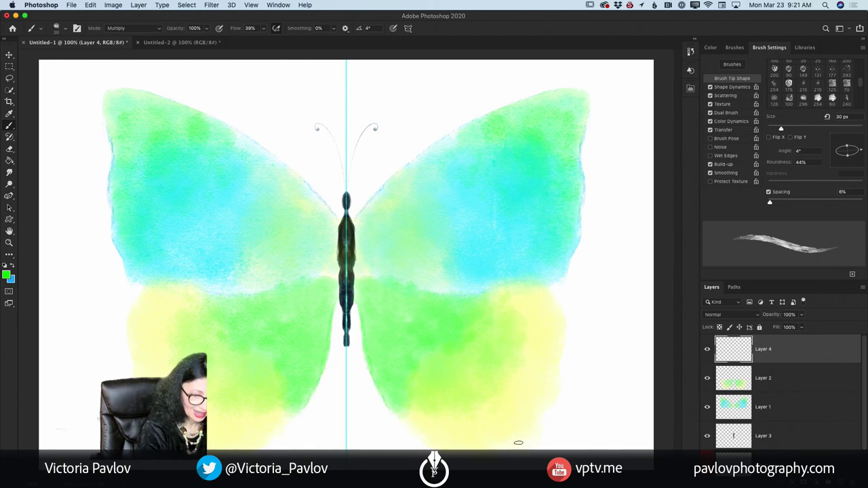
{"action": "left_click_drag", "start_coordinate": [556, 392], "coordinate": [535, 427]}
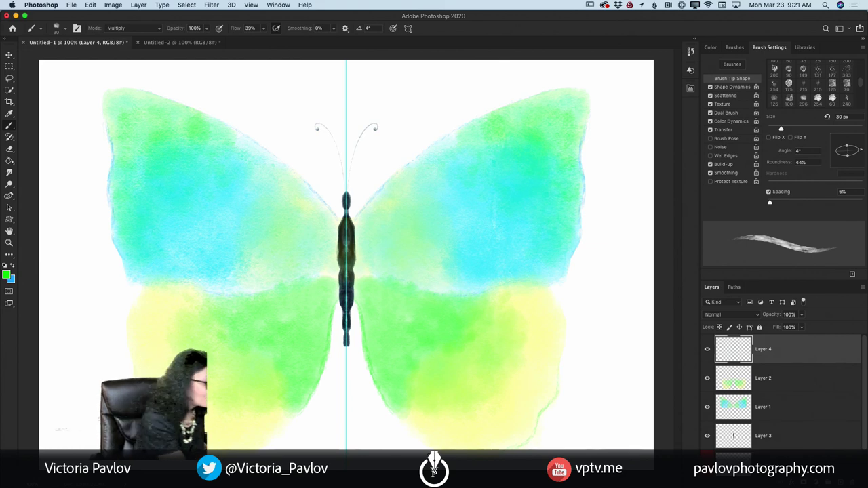
Sample the lower wing's pale yellow and saturate it into a vivid yellow paint colour.
{"action": "left_click", "coordinate": [10, 113]}
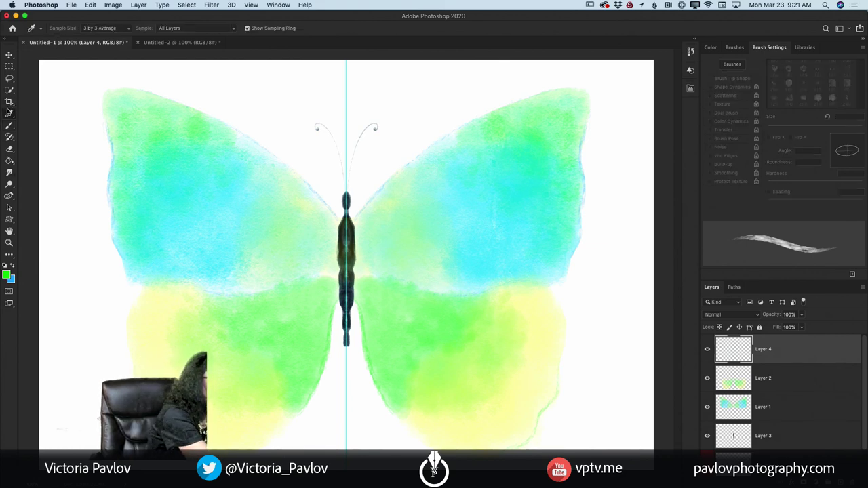
{"action": "left_click", "coordinate": [543, 354]}
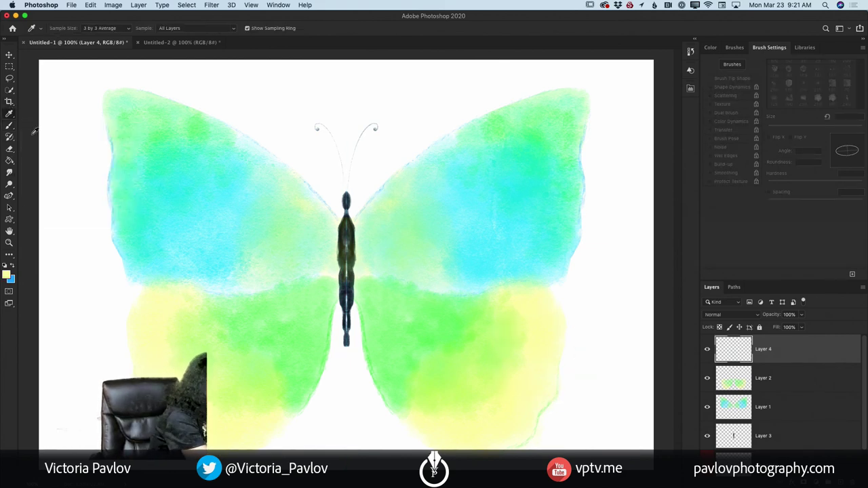
{"action": "left_click", "coordinate": [7, 274]}
{"action": "left_click", "coordinate": [225, 315]}
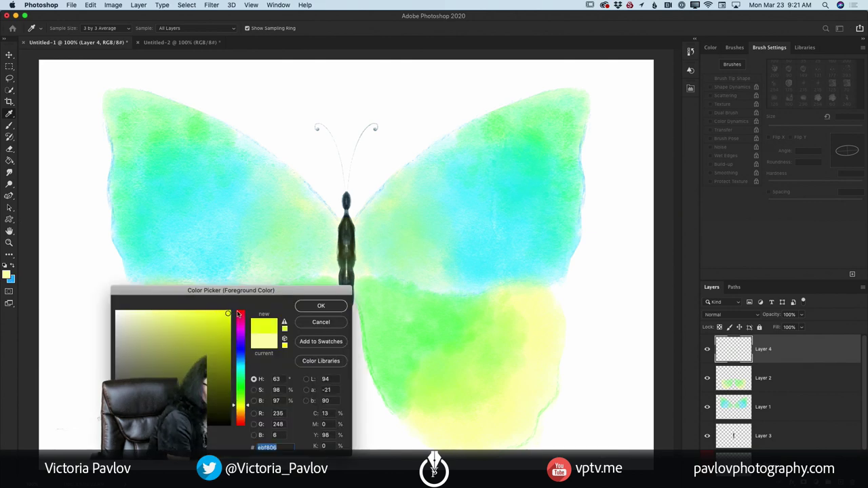
{"action": "left_click", "coordinate": [321, 306]}
{"action": "left_click", "coordinate": [9, 126]}
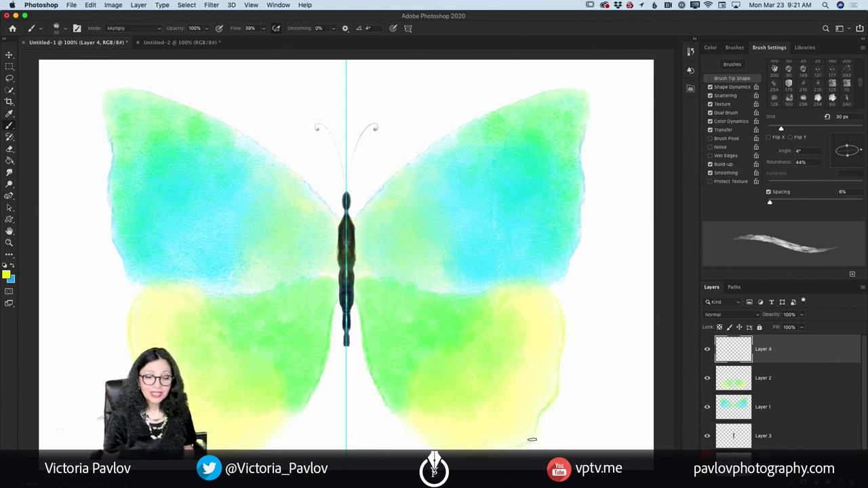
Browse the watercolour presets and load Kyle's Real Watercolor Spatter Spread at 324 px.
{"action": "left_click", "coordinate": [730, 49]}
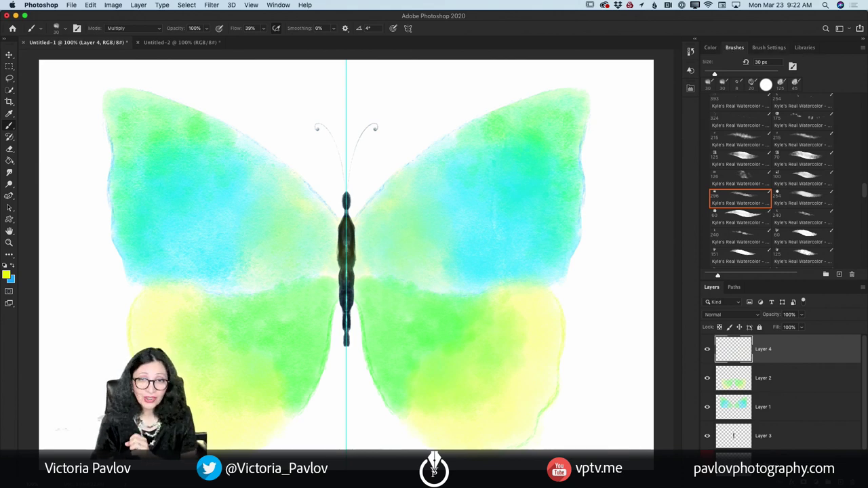
{"action": "left_click", "coordinate": [758, 241]}
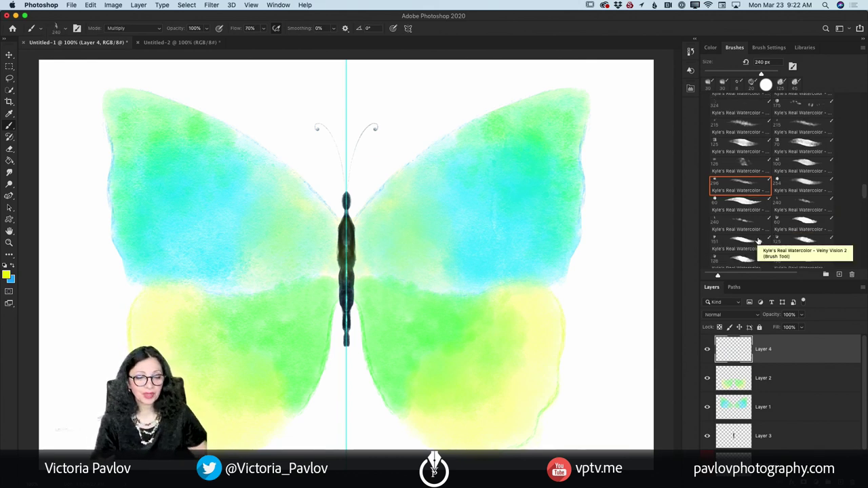
{"action": "scroll", "coordinate": [759, 242], "scroll_direction": "down", "scroll_amount": 5}
{"action": "left_click", "coordinate": [759, 242]}
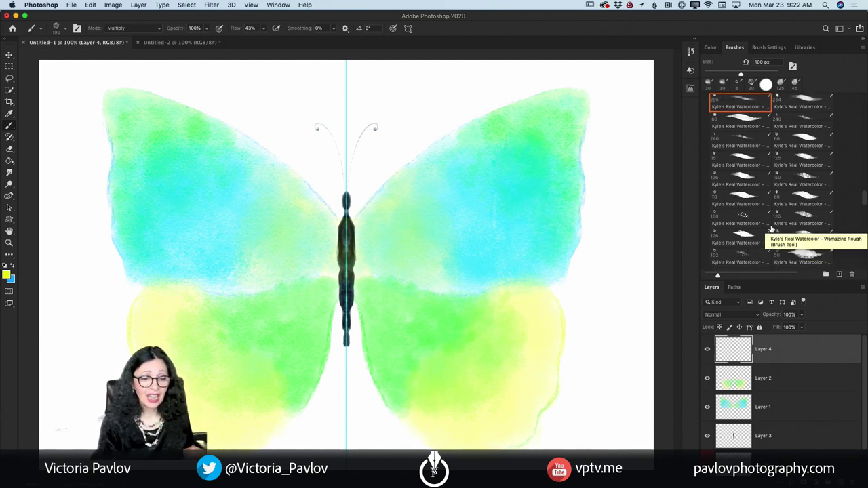
{"action": "scroll", "coordinate": [759, 241], "scroll_direction": "down", "scroll_amount": 5}
{"action": "left_click", "coordinate": [772, 230]}
{"action": "scroll", "coordinate": [771, 229], "scroll_direction": "down", "scroll_amount": 1}
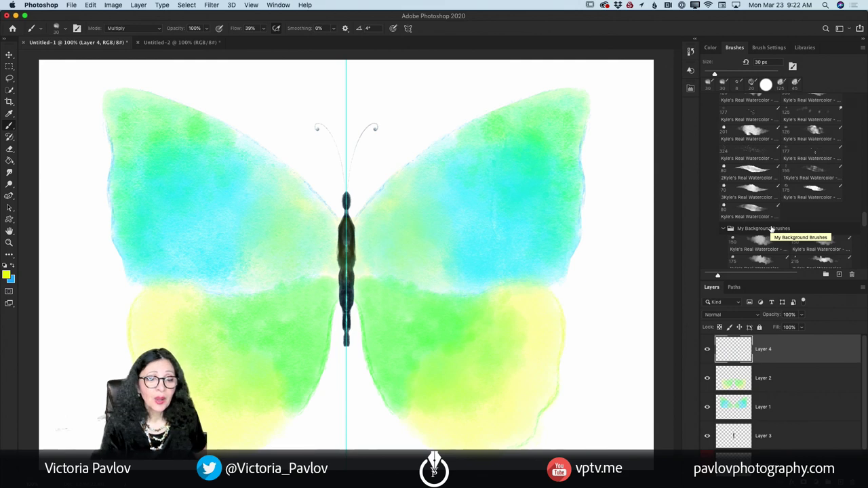
{"action": "left_click", "coordinate": [744, 150]}
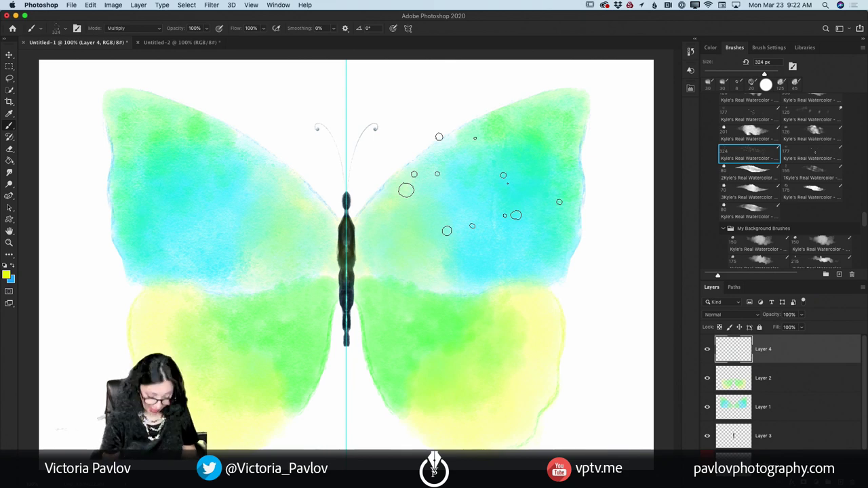
Resize the brush to 200 px and spatter yellow dots across both lower wings on new Layer 5.
{"action": "key", "text": "bracketleft"}
{"action": "key", "text": "bracketleft"}
{"action": "key", "text": "bracketleft"}
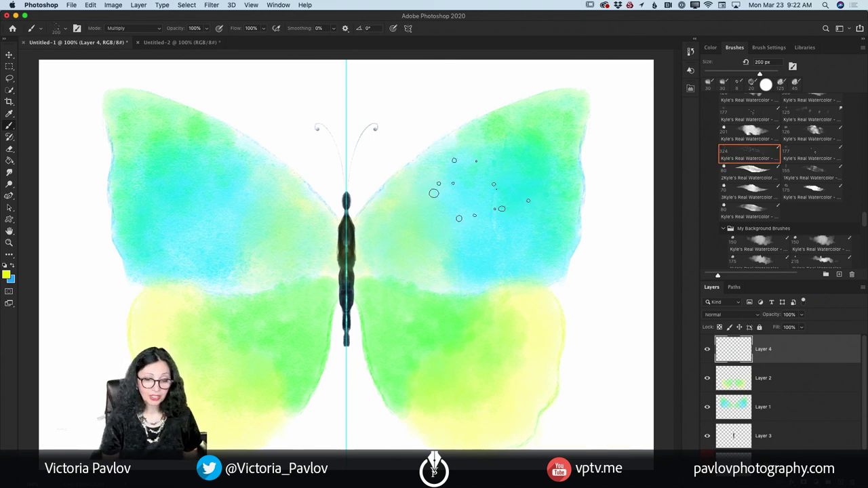
{"action": "key", "text": "super+alt+shift+n"}
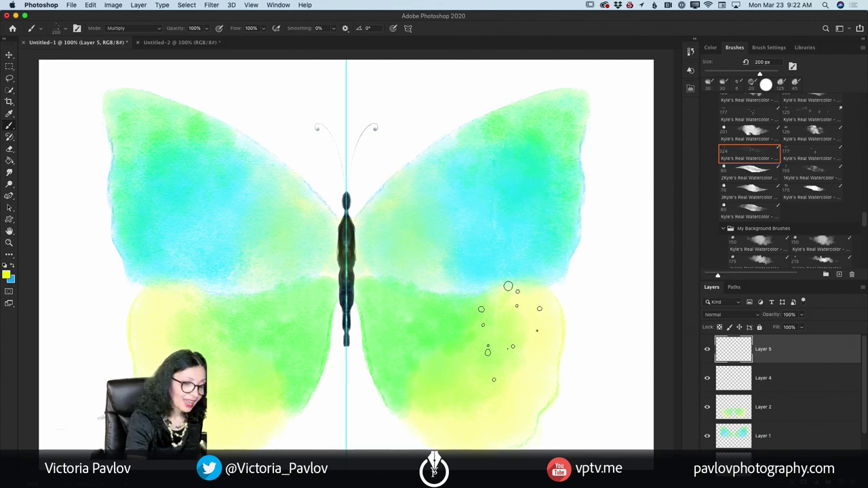
{"action": "left_click", "coordinate": [504, 302]}
{"action": "mouse_move", "coordinate": [416, 378]}
{"action": "left_mouse_down"}
{"action": "mouse_move", "coordinate": [494, 400]}
{"action": "mouse_move", "coordinate": [514, 349]}
{"action": "mouse_move", "coordinate": [521, 365]}
{"action": "left_mouse_up"}
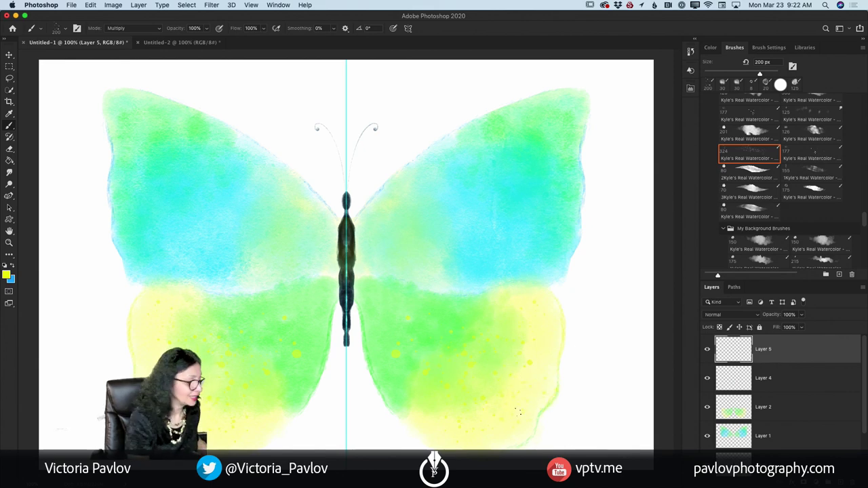
Switch to blue, spatter dots across both upper wings on Layer 6, and add empty Layer 7.
{"action": "left_click", "coordinate": [12, 266]}
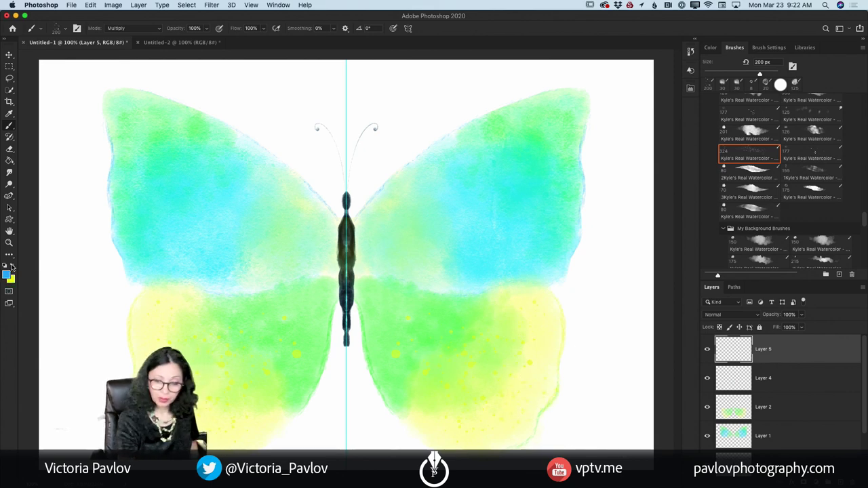
{"action": "key", "text": "super+shift+alt+n"}
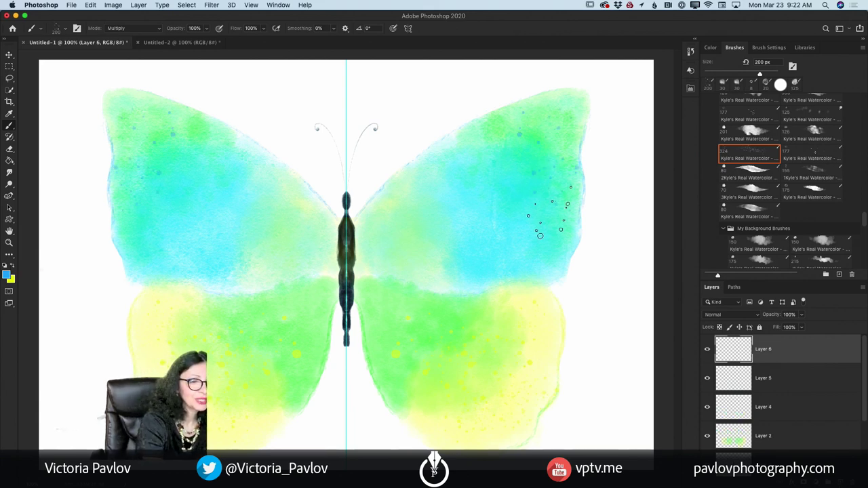
{"action": "mouse_move", "coordinate": [474, 200]}
{"action": "left_mouse_down"}
{"action": "mouse_move", "coordinate": [516, 197]}
{"action": "mouse_move", "coordinate": [554, 211]}
{"action": "mouse_move", "coordinate": [461, 253]}
{"action": "mouse_move", "coordinate": [530, 245]}
{"action": "left_mouse_up"}
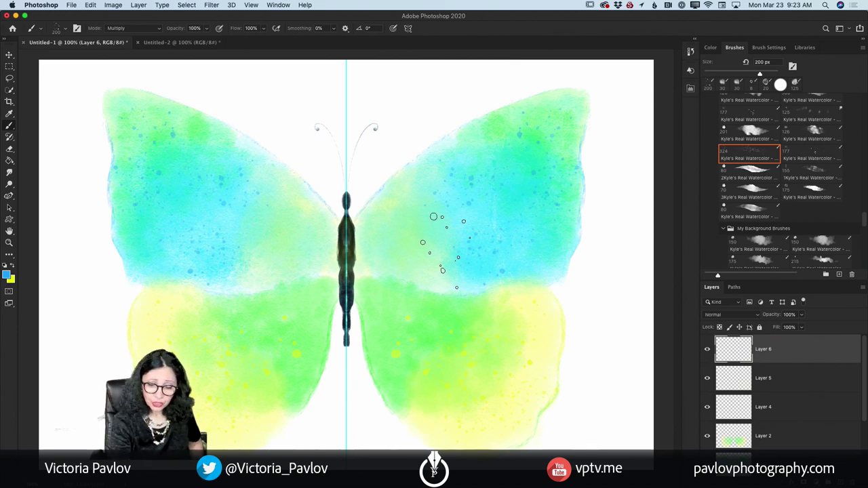
{"action": "key", "text": "super+shift+alt+n"}
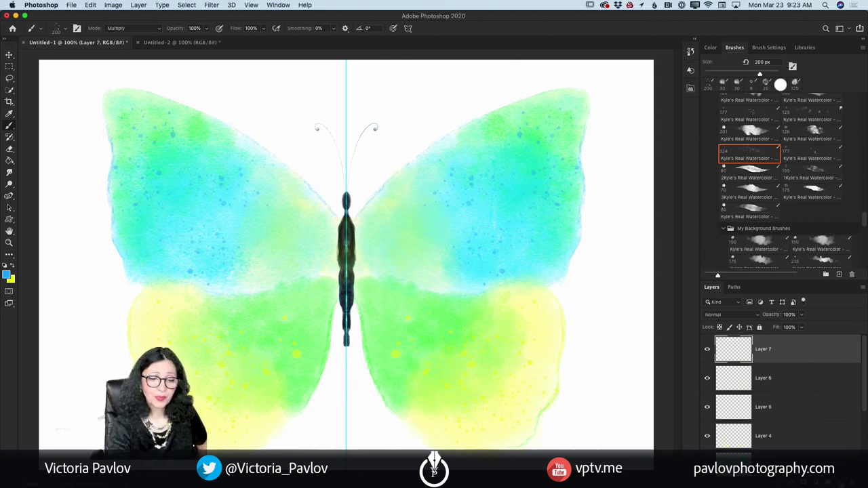
{"action": "left_click_drag", "start_coordinate": [864, 224], "coordinate": [863, 186]}
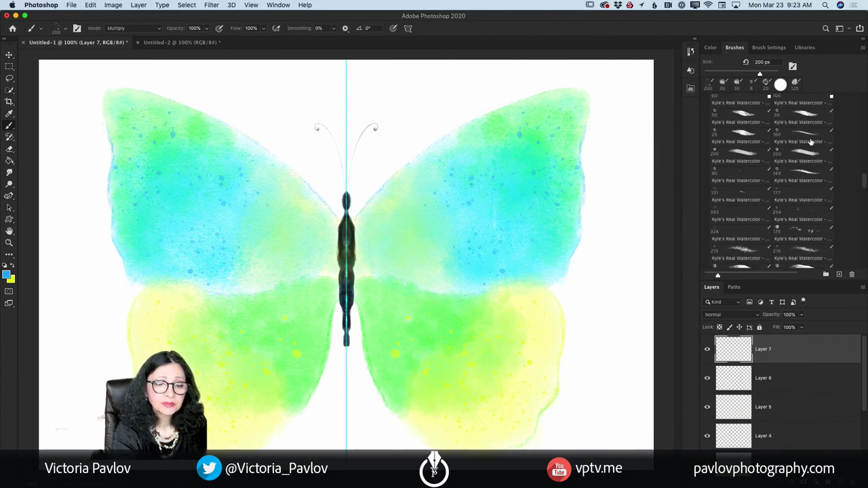
Choose a 160 px watercolour preset and sample the lower wing's green, saturated to bright green.
{"action": "left_click", "coordinate": [813, 139]}
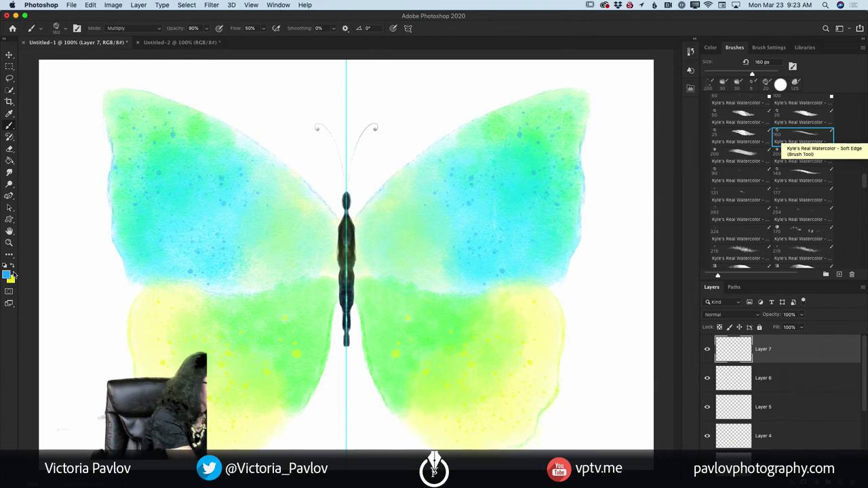
{"action": "left_click", "coordinate": [10, 116]}
{"action": "left_click", "coordinate": [384, 306]}
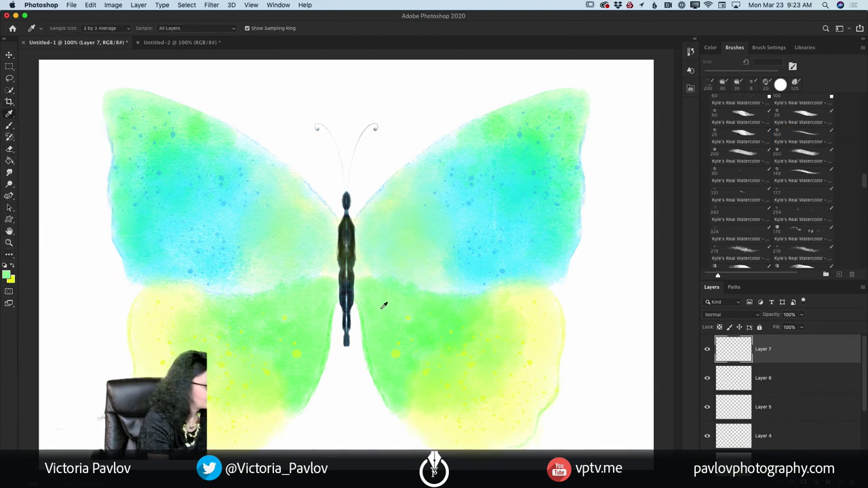
{"action": "left_click", "coordinate": [7, 274]}
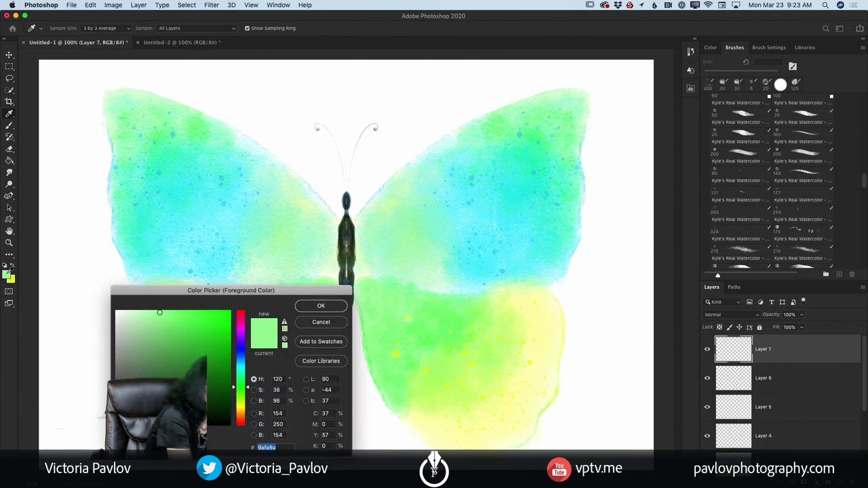
{"action": "left_click", "coordinate": [200, 318]}
{"action": "left_click", "coordinate": [307, 306]}
{"action": "left_click", "coordinate": [9, 126]}
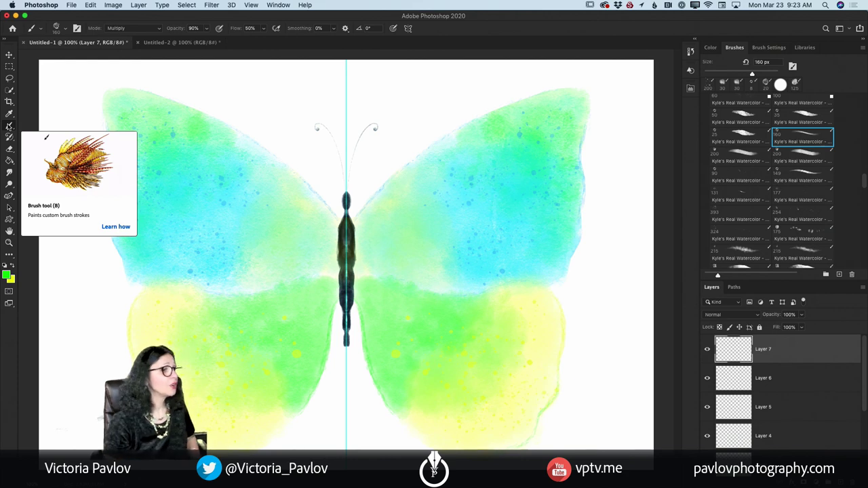
Set brush Opacity and Flow to 100% and the brush size to 70 px.
{"action": "left_click", "coordinate": [206, 28]}
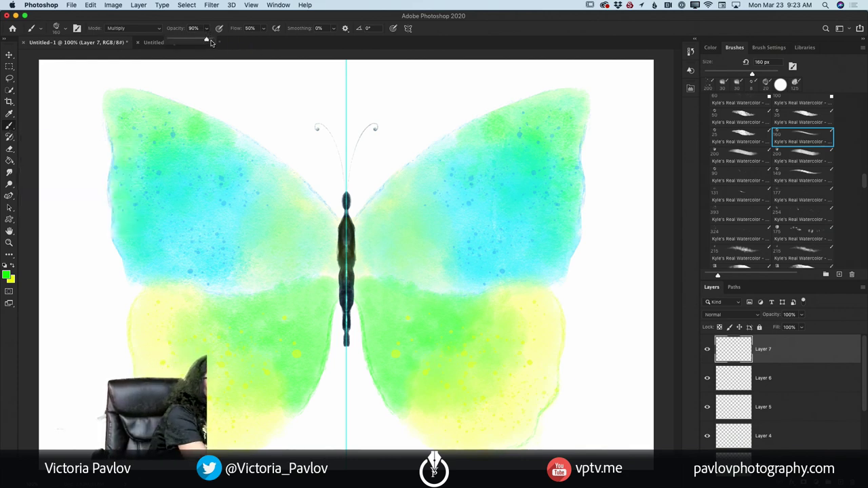
{"action": "left_click_drag", "start_coordinate": [210, 42], "coordinate": [307, 40]}
{"action": "left_click", "coordinate": [264, 28]}
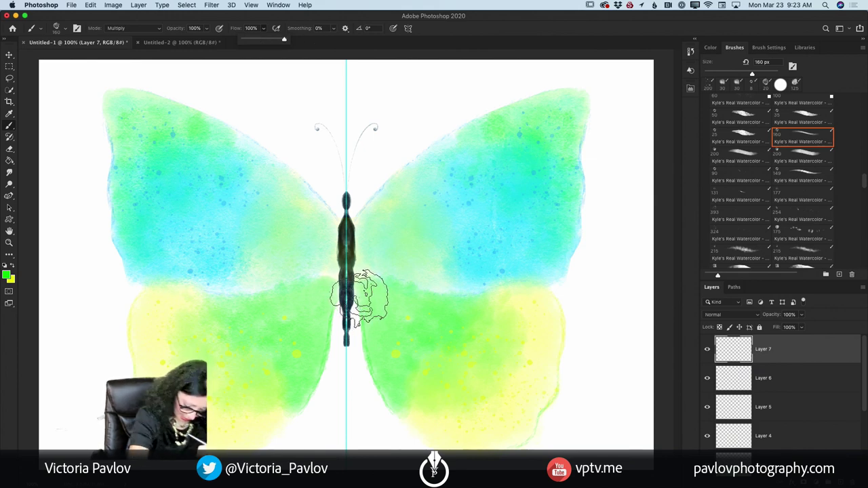
{"action": "key", "text": "bracketleft"}
{"action": "key", "text": "bracketleft"}
{"action": "key", "text": "bracketleft"}
{"action": "key", "text": "bracketleft"}
{"action": "key", "text": "bracketleft"}
{"action": "key", "text": "bracketleft"}
{"action": "key", "text": "bracketleft"}
{"action": "key", "text": "bracketleft"}
{"action": "key", "text": "bracketleft"}
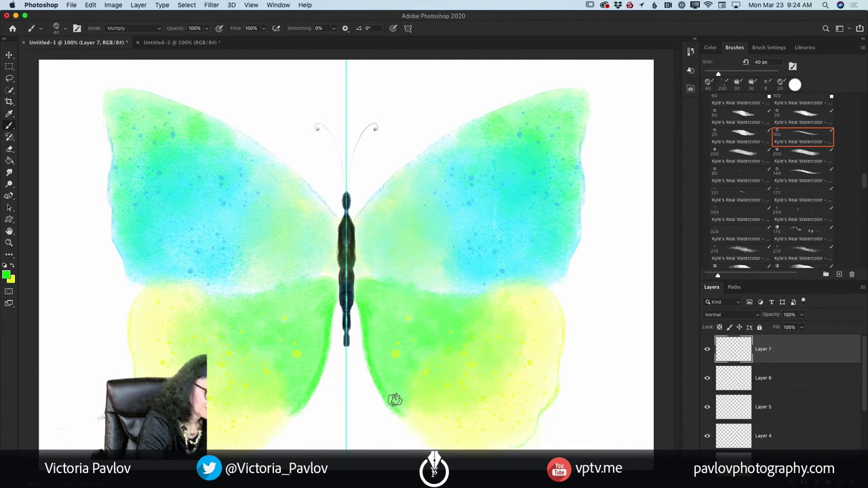
{"action": "key", "text": "bracketright"}
{"action": "key", "text": "bracketright"}
{"action": "key", "text": "bracketright"}
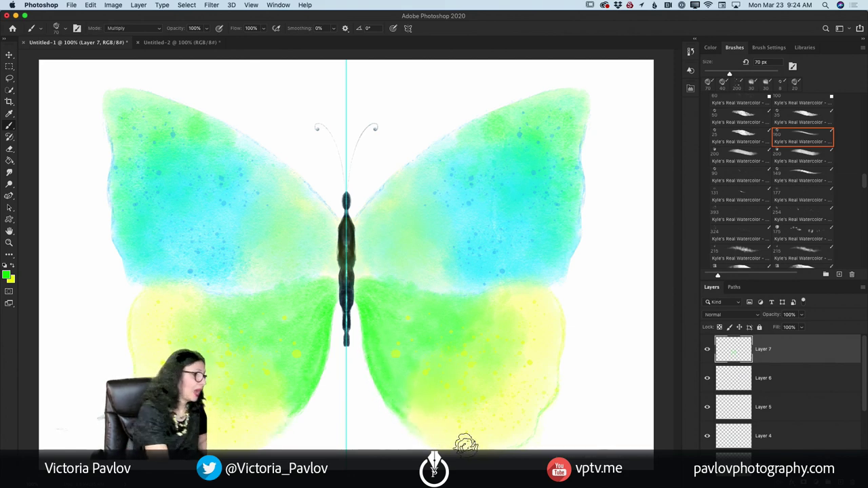
Set the painting colour to fully saturated cyan #00deff and add empty Layer 8 above Layer 7.
{"action": "left_click", "coordinate": [7, 275]}
{"action": "left_click", "coordinate": [460, 221]}
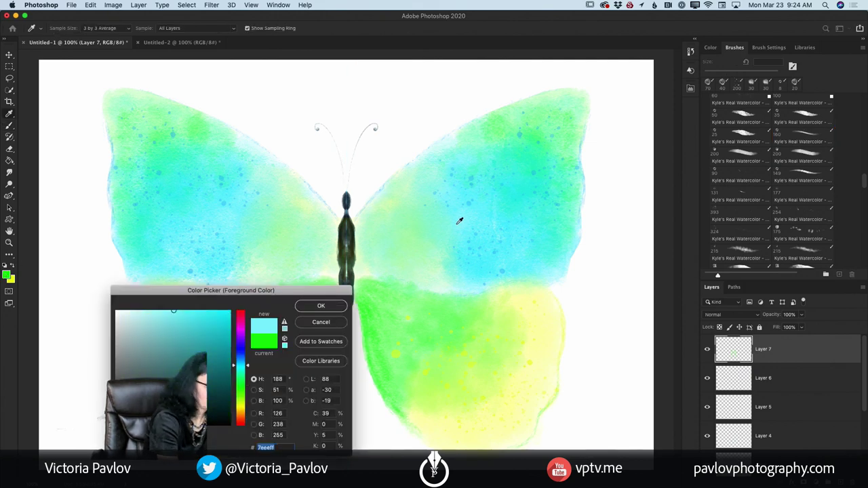
{"action": "left_click_drag", "start_coordinate": [218, 320], "coordinate": [289, 308]}
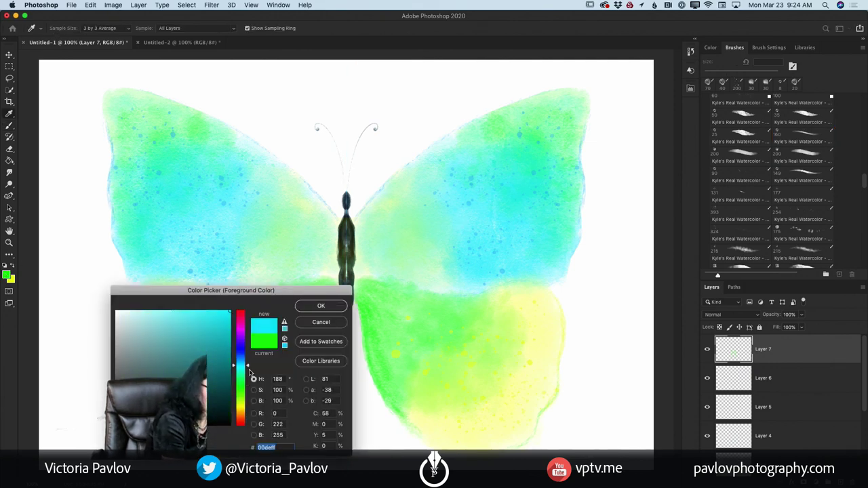
{"action": "left_click", "coordinate": [315, 306]}
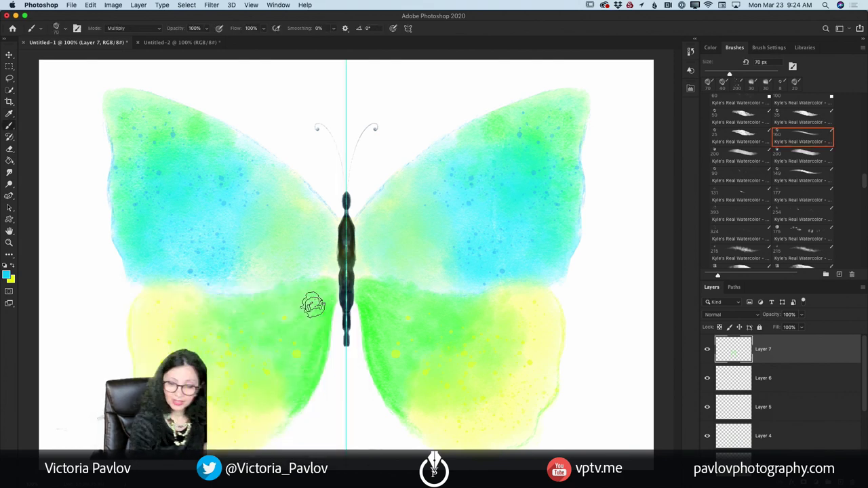
{"action": "key", "text": "super+alt+shift+n"}
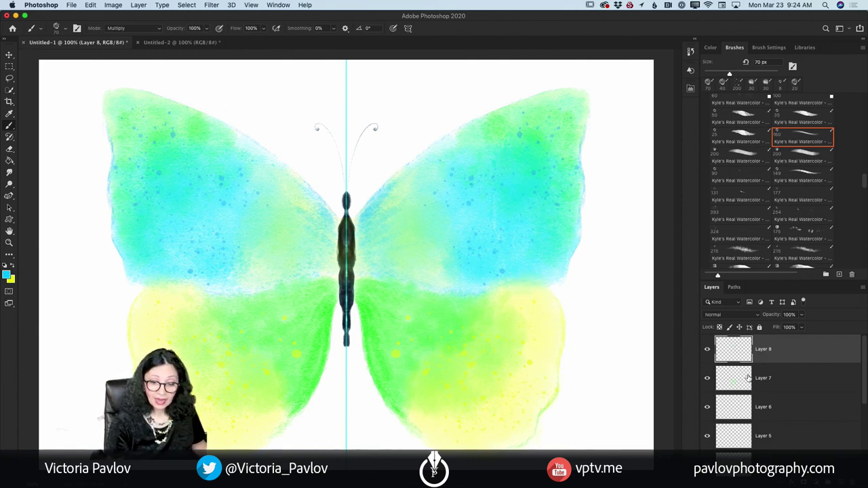
Add a new empty Layer 9 directly above the My Sketch layer.
{"action": "scroll", "coordinate": [749, 379], "scroll_direction": "down", "scroll_amount": 5}
{"action": "left_click", "coordinate": [790, 430]}
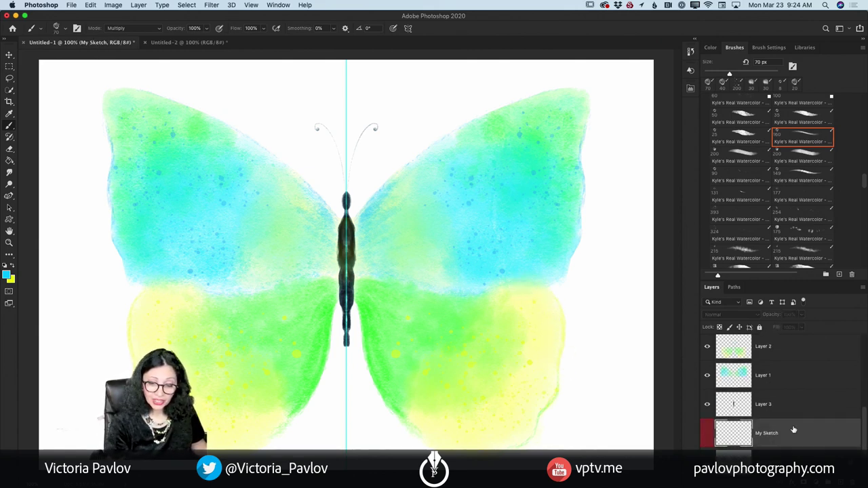
{"action": "key", "text": "super+alt+shift+n"}
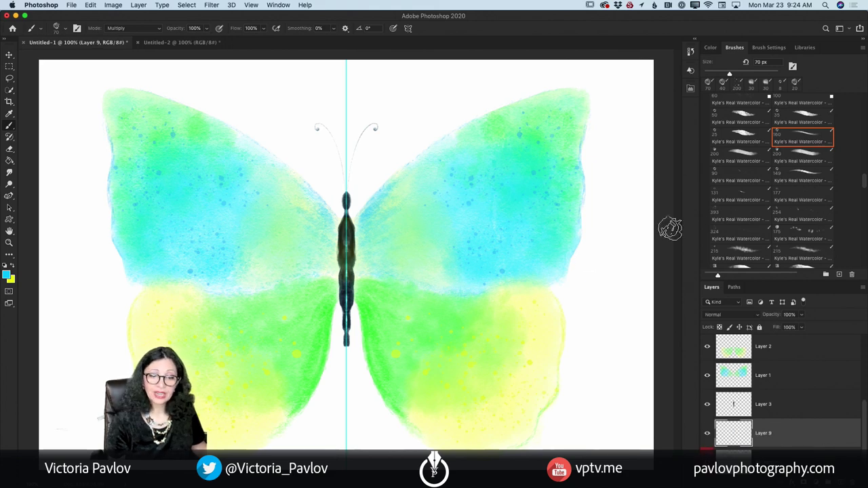
Set up the Soft Irregular Wash brush at 400 px with a pale blue colour.
{"action": "scroll", "coordinate": [748, 210], "scroll_direction": "down", "scroll_amount": 5}
{"action": "scroll", "coordinate": [748, 210], "scroll_direction": "down", "scroll_amount": 4}
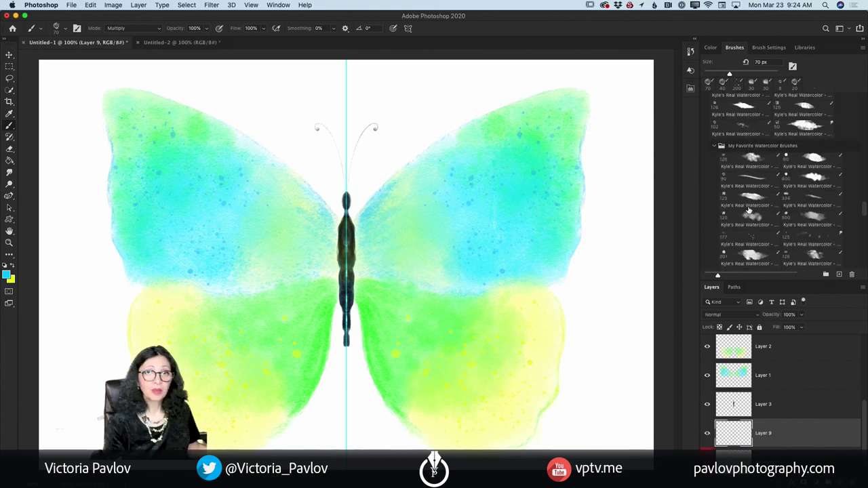
{"action": "left_click", "coordinate": [749, 212]}
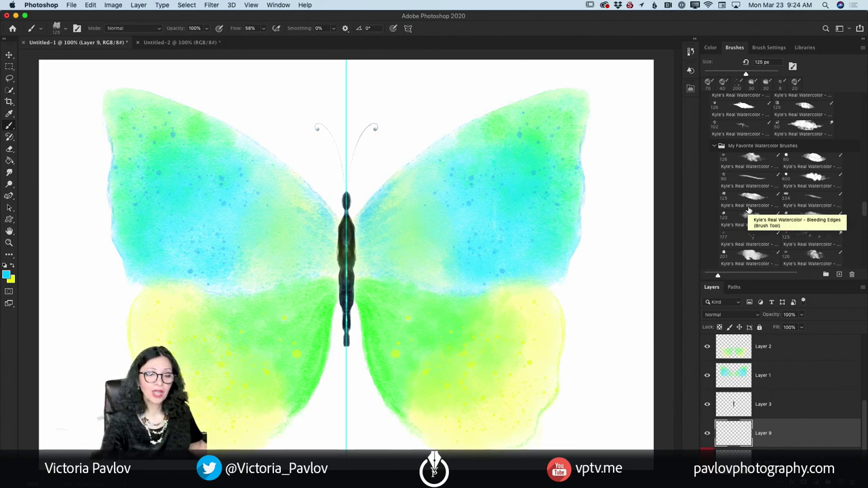
{"action": "scroll", "coordinate": [761, 243], "scroll_direction": "down", "scroll_amount": 3}
{"action": "left_click", "coordinate": [760, 210]}
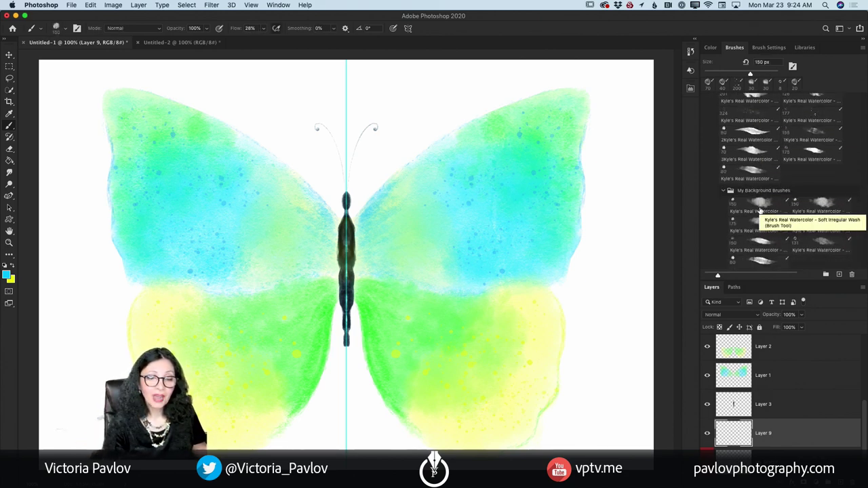
{"action": "scroll", "coordinate": [760, 209], "scroll_direction": "down", "scroll_amount": 1}
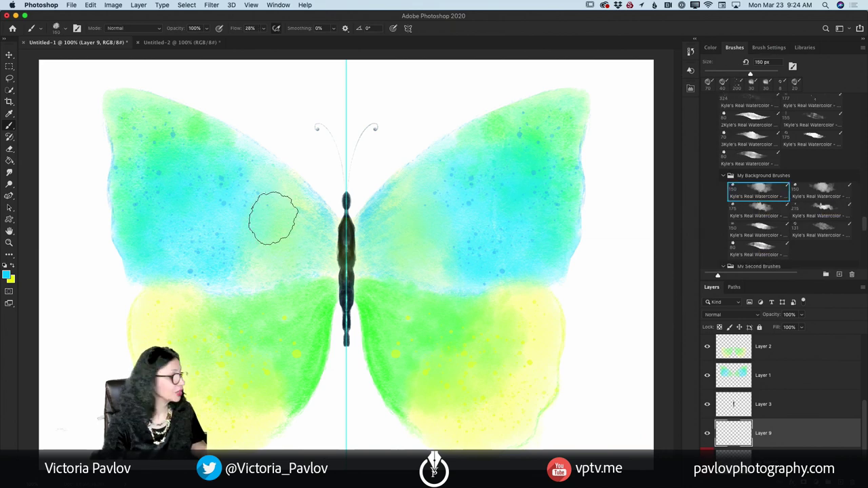
{"action": "left_click", "coordinate": [7, 274]}
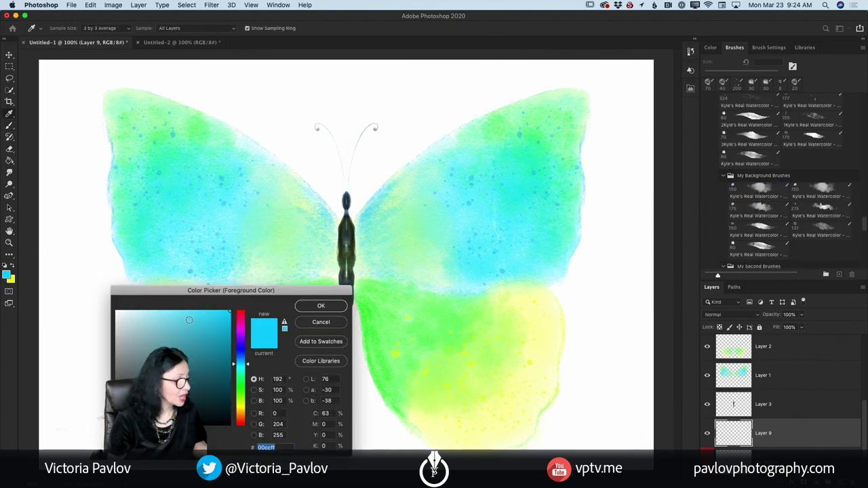
{"action": "left_click_drag", "start_coordinate": [179, 314], "coordinate": [170, 311]}
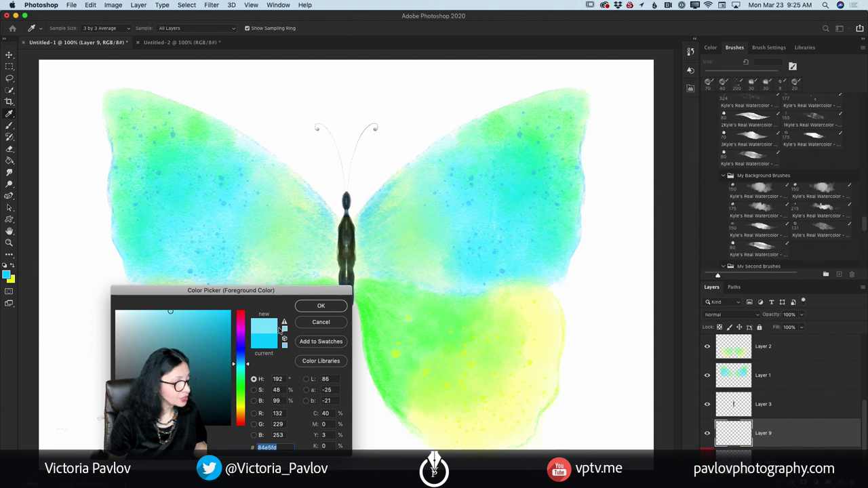
{"action": "left_click", "coordinate": [319, 306]}
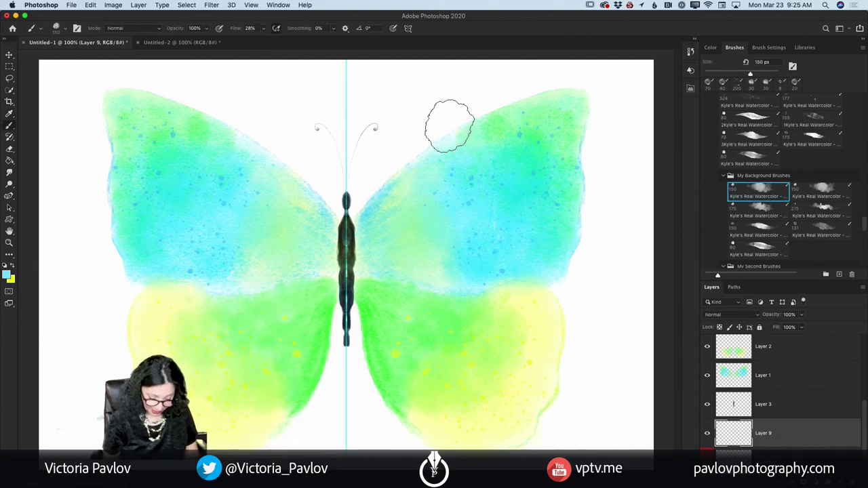
{"action": "key", "text": "bracketright"}
{"action": "key", "text": "bracketright"}
{"action": "key", "text": "bracketright"}
{"action": "key", "text": "bracketright"}
{"action": "key", "text": "bracketright"}
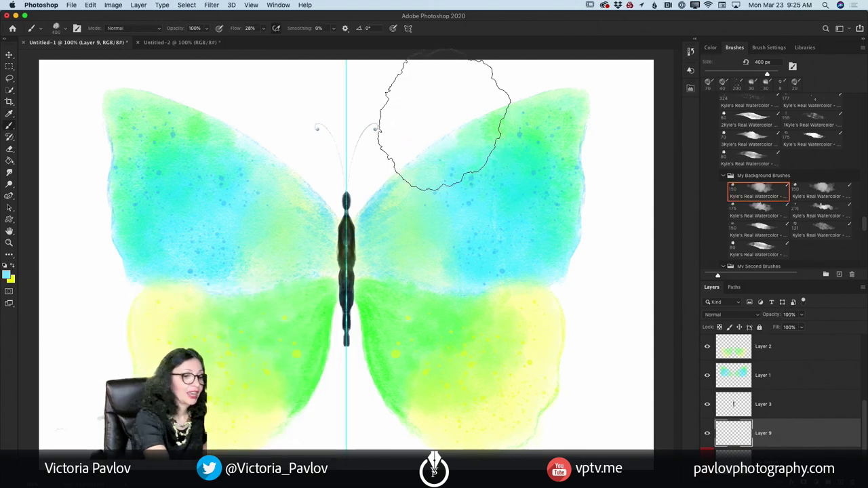
Paint a pale blue wash across the top, sides and below the butterfly's body.
{"action": "left_click_drag", "start_coordinate": [440, 130], "coordinate": [404, 75]}
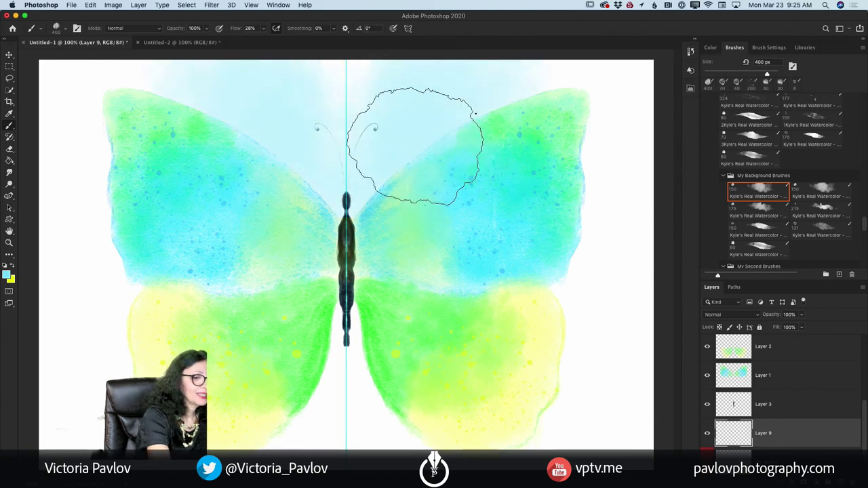
{"action": "mouse_move", "coordinate": [416, 146]}
{"action": "left_mouse_down"}
{"action": "mouse_move", "coordinate": [590, 77]}
{"action": "mouse_move", "coordinate": [587, 254]}
{"action": "mouse_move", "coordinate": [614, 437]}
{"action": "left_mouse_up"}
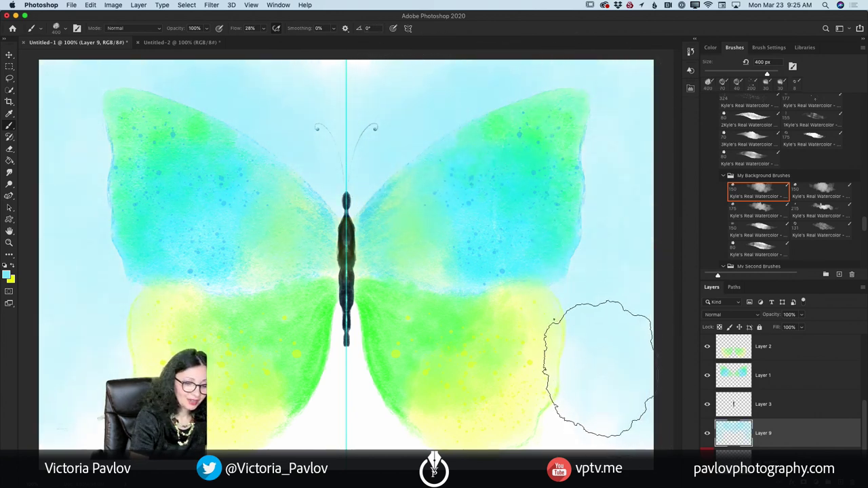
{"action": "left_click_drag", "start_coordinate": [398, 281], "coordinate": [398, 398]}
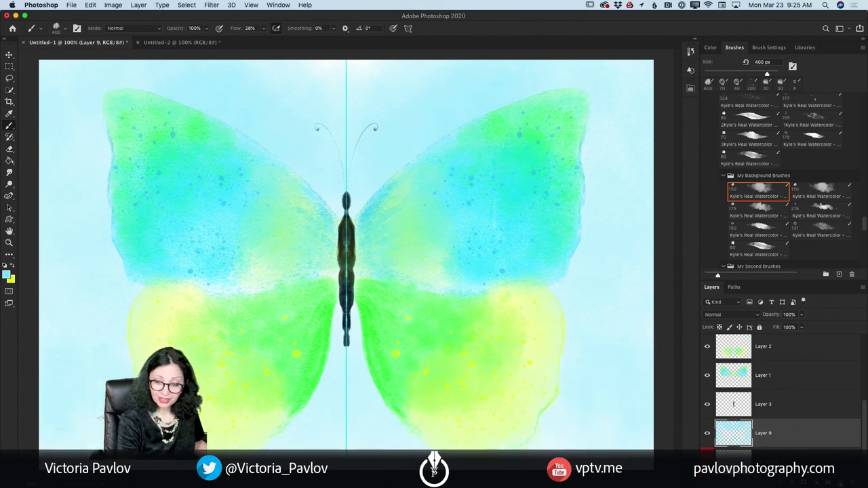
Add Layer 10, set the painting colour to white, and shrink the brush to 200 px.
{"action": "key", "text": "super+alt+shift+n"}
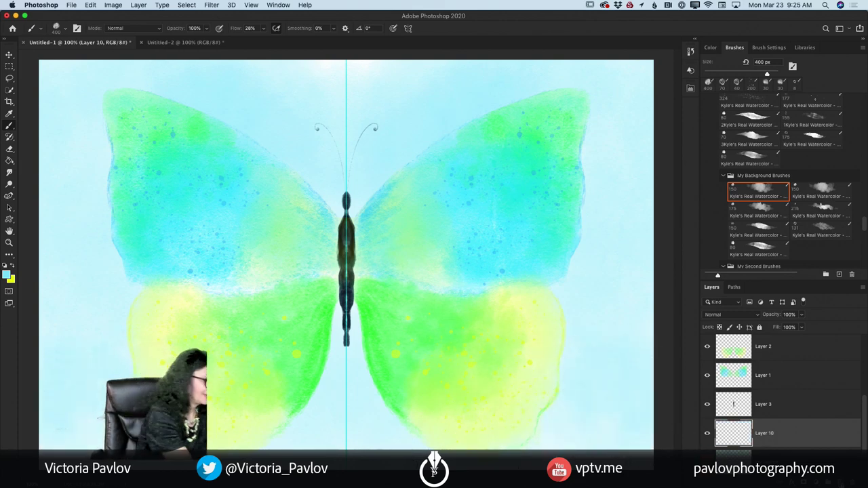
{"action": "left_click", "coordinate": [6, 275]}
{"action": "left_click", "coordinate": [116, 312]}
{"action": "left_click", "coordinate": [321, 307]}
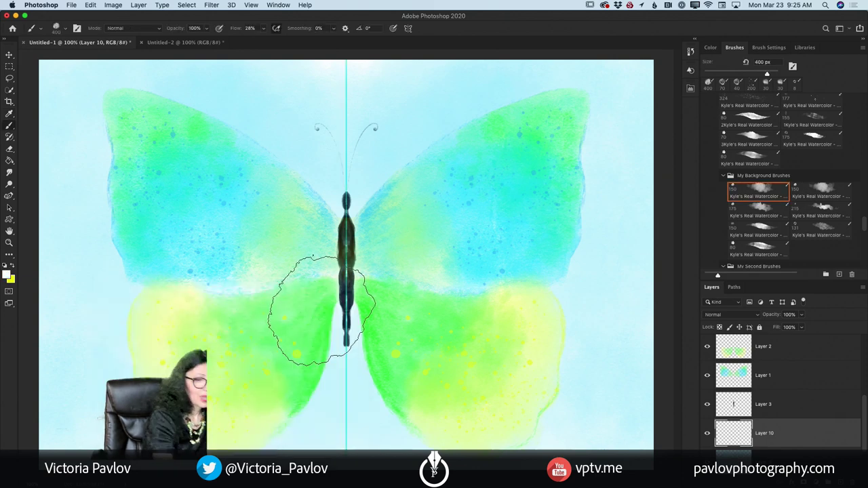
{"action": "key", "text": "bracketleft"}
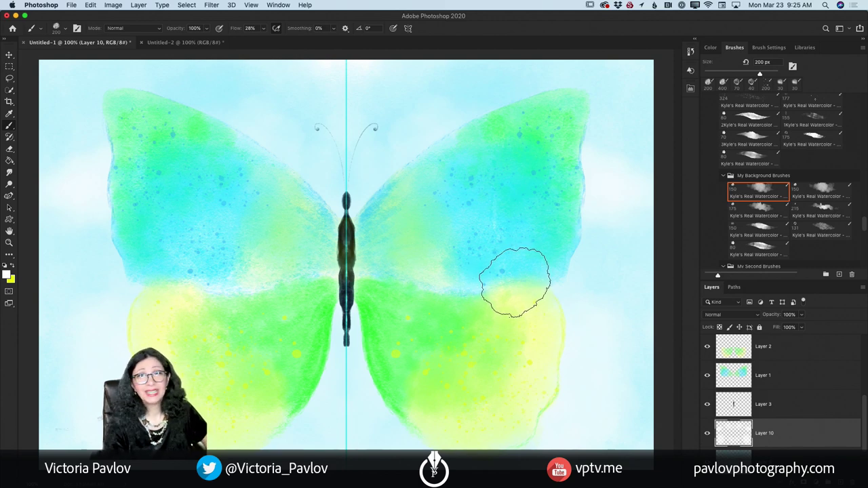
{"action": "left_click", "coordinate": [407, 29]}
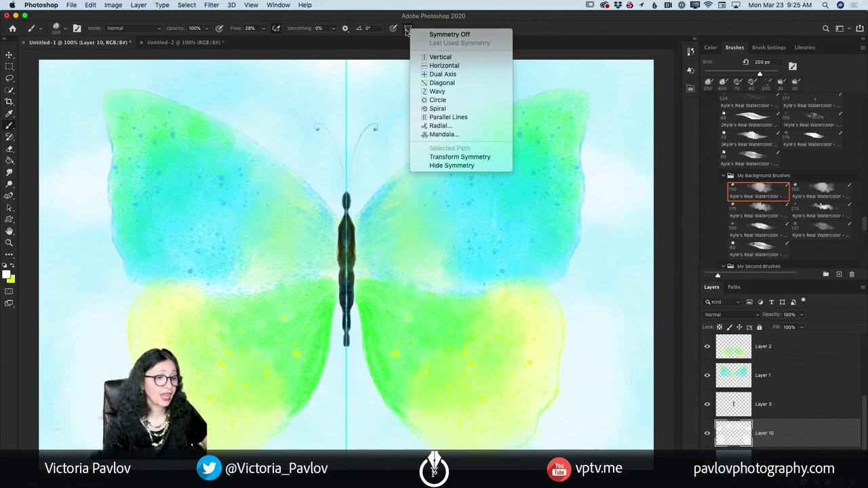
Apply and commit a Horizontal painting symmetry axis, then switch to Symmetry Off.
{"action": "left_click", "coordinate": [462, 66]}
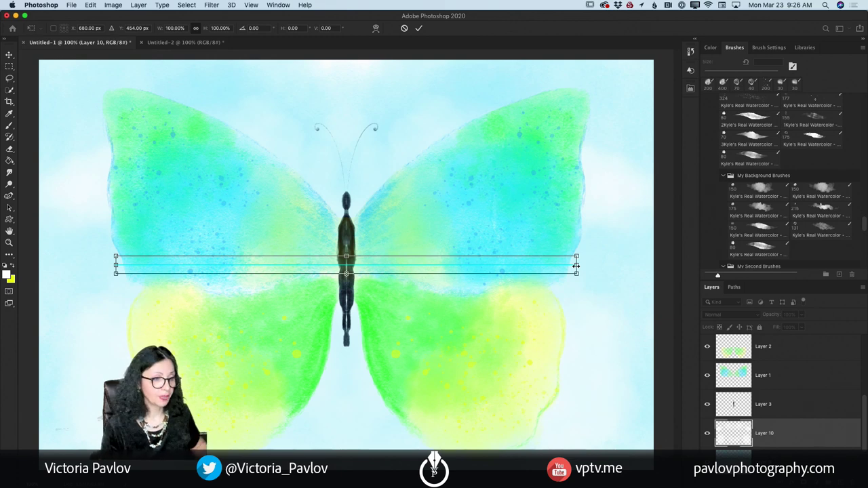
{"action": "left_click", "coordinate": [419, 28]}
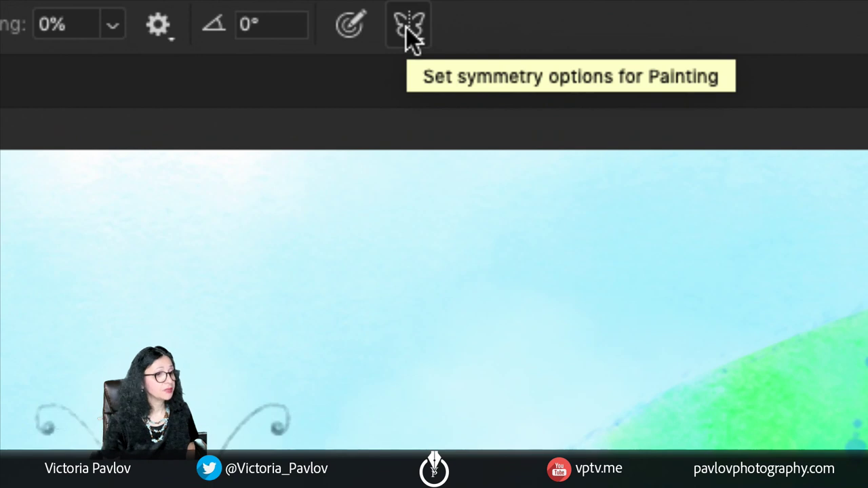
{"action": "left_click", "coordinate": [408, 29]}
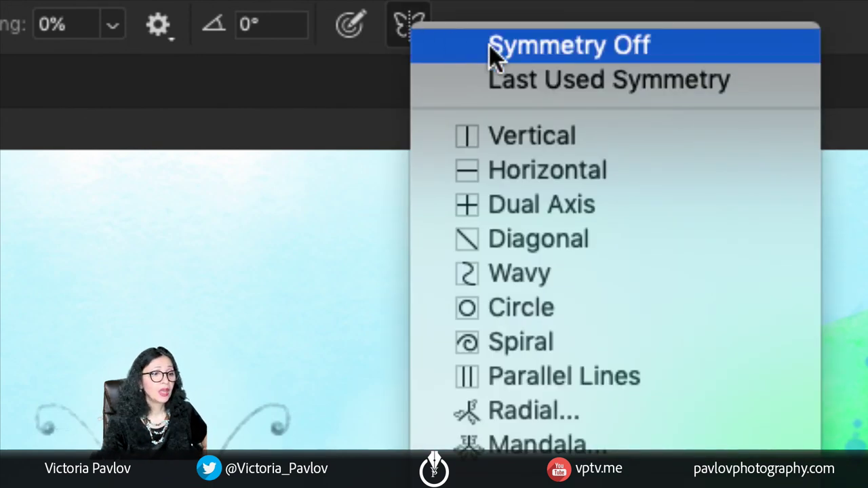
{"action": "left_click", "coordinate": [539, 59]}
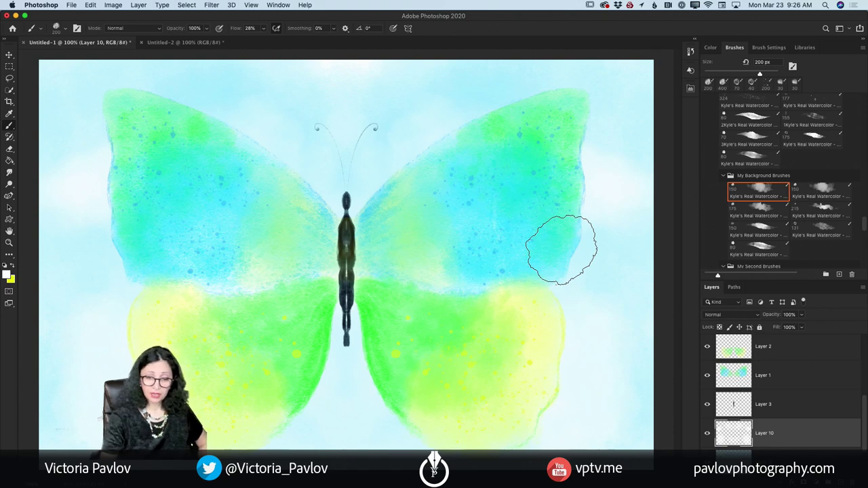
Test a 90 px near-black wash on the right upper wing in Layer 11, then delete the layer.
{"action": "scroll", "coordinate": [813, 380], "scroll_direction": "down", "scroll_amount": 5}
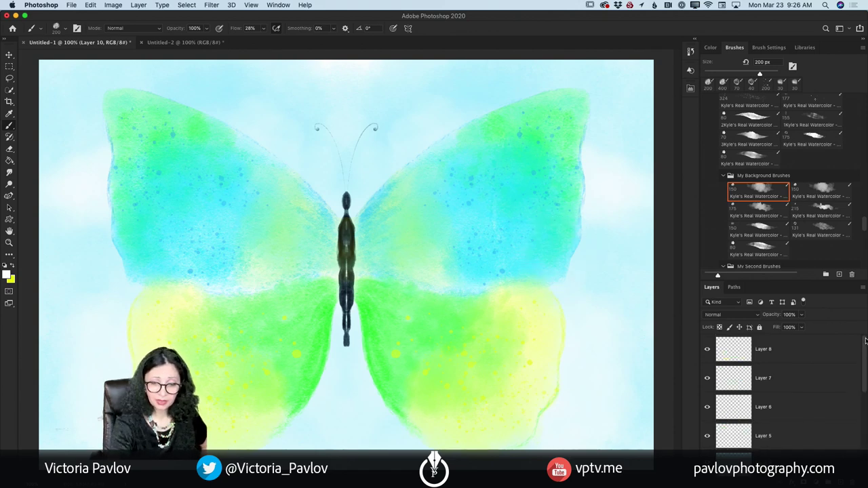
{"action": "left_click", "coordinate": [813, 354]}
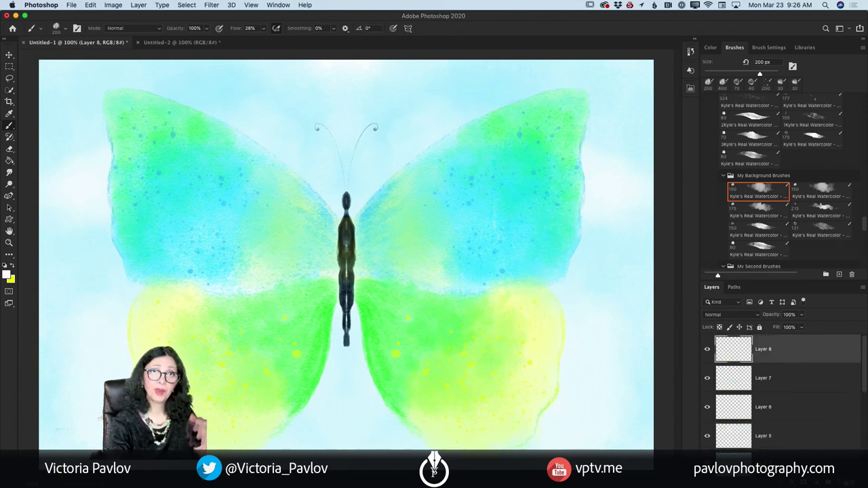
{"action": "key", "text": "alt+shift+super+n"}
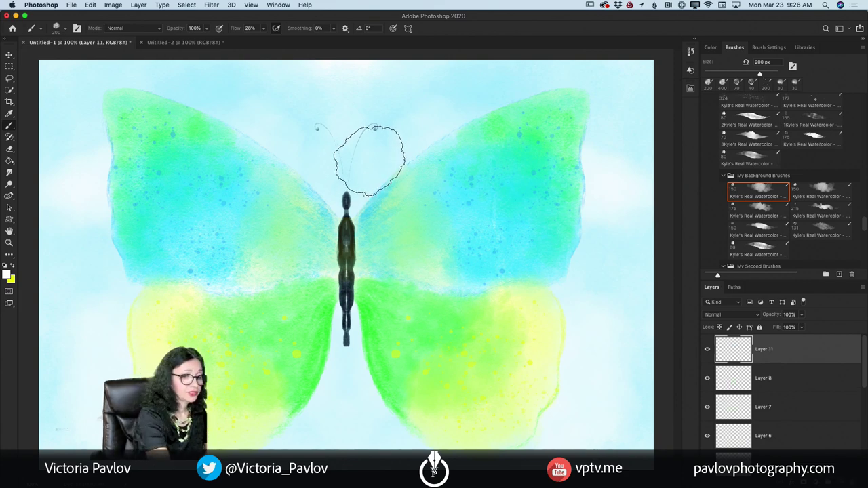
{"action": "left_click", "coordinate": [7, 275]}
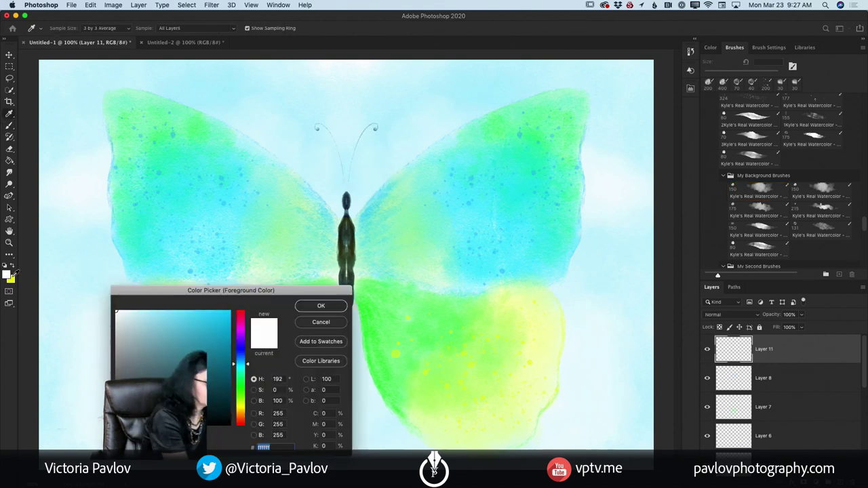
{"action": "left_click", "coordinate": [321, 306]}
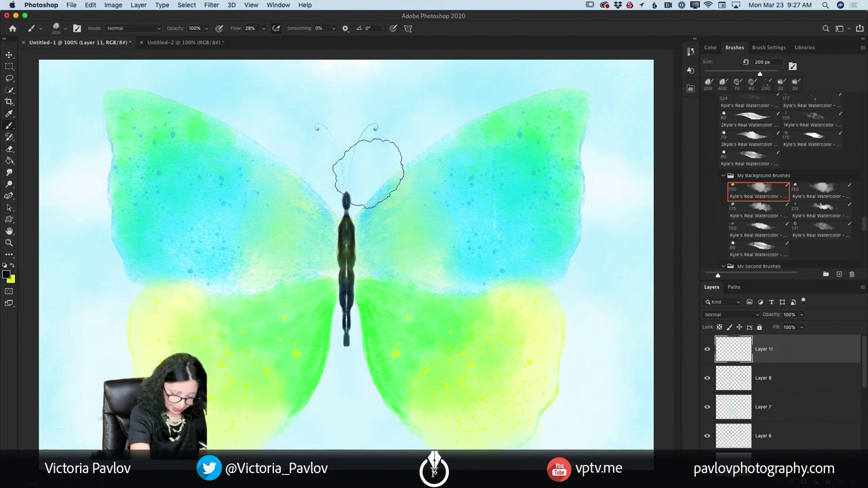
{"action": "key", "text": "bracketleft"}
{"action": "key", "text": "bracketleft"}
{"action": "key", "text": "bracketleft"}
{"action": "key", "text": "bracketleft"}
{"action": "key", "text": "bracketleft"}
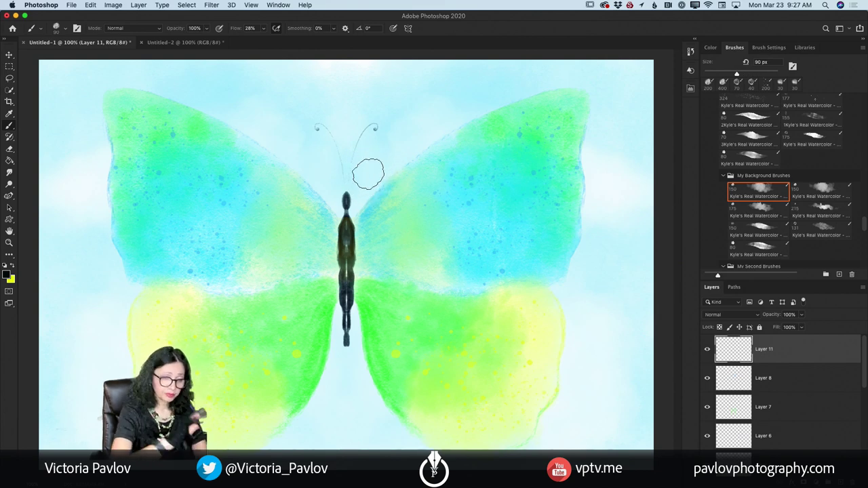
{"action": "mouse_move", "coordinate": [413, 201]}
{"action": "left_mouse_down"}
{"action": "mouse_move", "coordinate": [527, 231]}
{"action": "mouse_move", "coordinate": [531, 203]}
{"action": "mouse_move", "coordinate": [462, 183]}
{"action": "mouse_move", "coordinate": [422, 207]}
{"action": "mouse_move", "coordinate": [388, 248]}
{"action": "mouse_move", "coordinate": [383, 238]}
{"action": "mouse_move", "coordinate": [379, 252]}
{"action": "mouse_move", "coordinate": [421, 260]}
{"action": "mouse_move", "coordinate": [469, 244]}
{"action": "mouse_move", "coordinate": [497, 172]}
{"action": "mouse_move", "coordinate": [512, 158]}
{"action": "mouse_move", "coordinate": [523, 260]}
{"action": "mouse_move", "coordinate": [472, 245]}
{"action": "mouse_move", "coordinate": [488, 157]}
{"action": "mouse_move", "coordinate": [453, 162]}
{"action": "mouse_move", "coordinate": [396, 212]}
{"action": "mouse_move", "coordinate": [382, 211]}
{"action": "mouse_move", "coordinate": [405, 160]}
{"action": "mouse_move", "coordinate": [386, 184]}
{"action": "mouse_move", "coordinate": [369, 245]}
{"action": "mouse_move", "coordinate": [490, 267]}
{"action": "mouse_move", "coordinate": [515, 180]}
{"action": "mouse_move", "coordinate": [460, 143]}
{"action": "mouse_move", "coordinate": [462, 214]}
{"action": "left_mouse_up"}
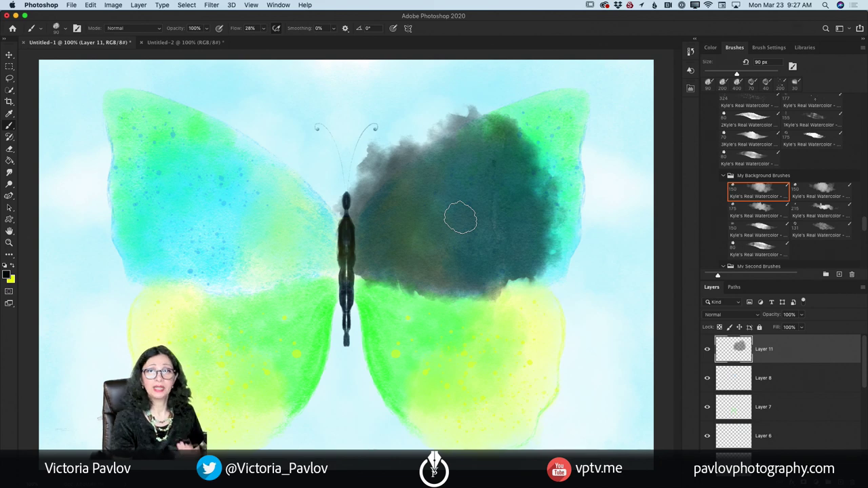
{"action": "mouse_move", "coordinate": [829, 349]}
{"action": "left_mouse_down"}
{"action": "mouse_move", "coordinate": [829, 451]}
{"action": "mouse_move", "coordinate": [853, 477]}
{"action": "left_mouse_up"}
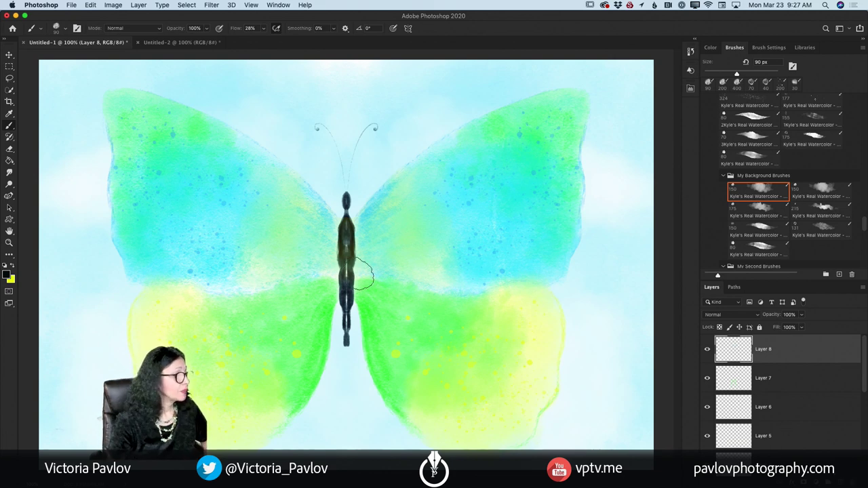
Switch from the Brush tool to the 30 px Hard Round Eraser Tool.
{"action": "left_click", "coordinate": [9, 128]}
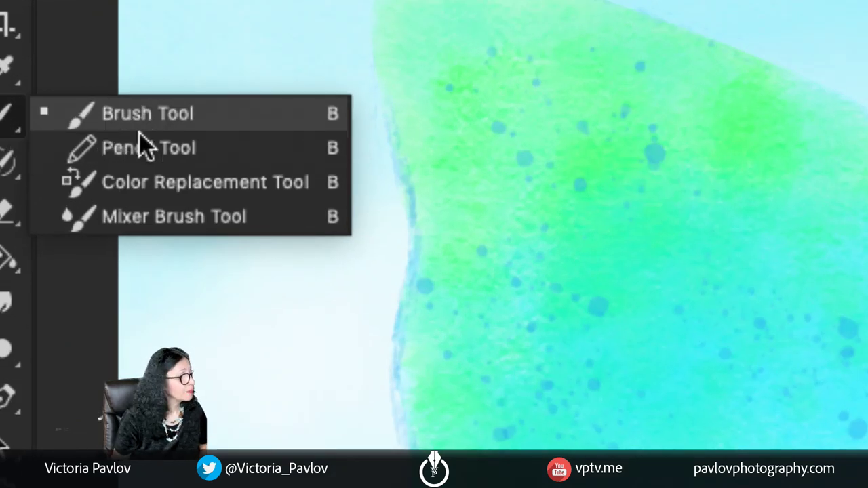
{"action": "left_click", "coordinate": [22, 226]}
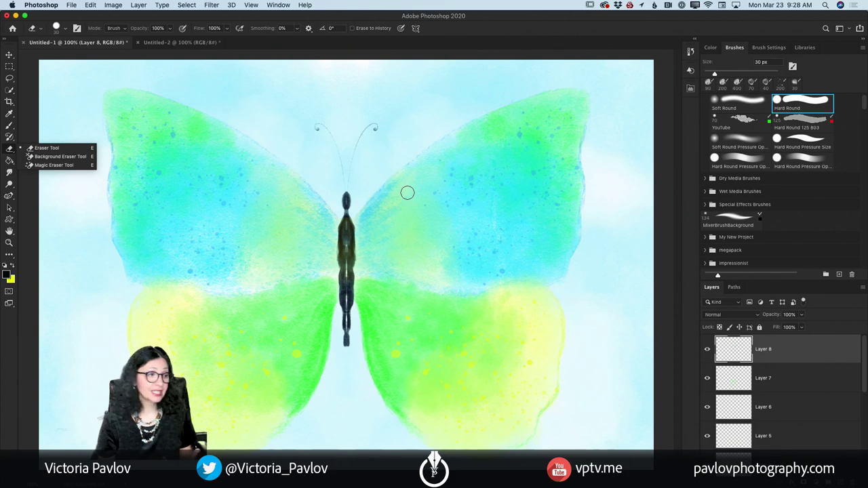
Bring up the Untitled-2 document with its blue Patreon web-address text.
{"action": "left_click", "coordinate": [174, 42]}
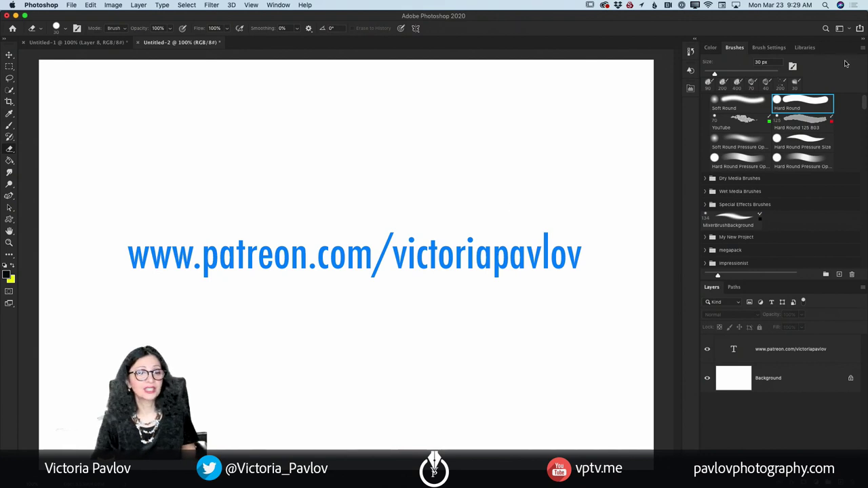
Float the Brushes panel over the canvas and choose Get More Brushes... from its menu.
{"action": "left_click_drag", "start_coordinate": [735, 48], "coordinate": [188, 110]}
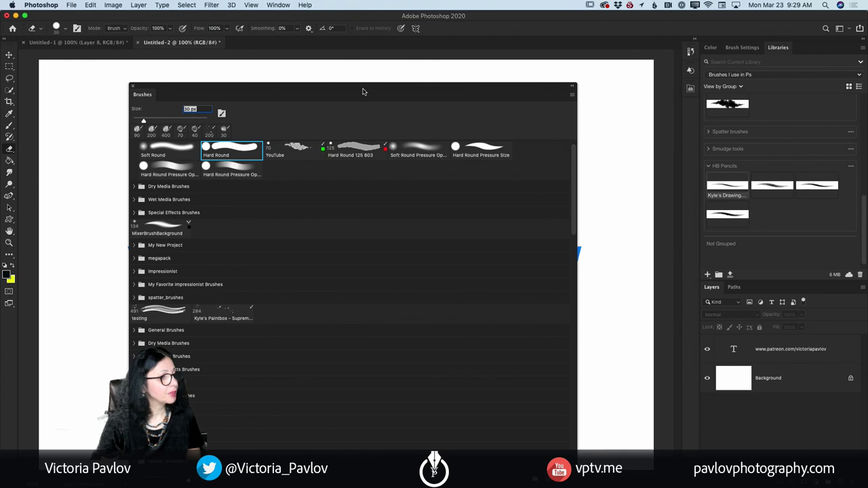
{"action": "mouse_move", "coordinate": [363, 92]}
{"action": "left_mouse_down"}
{"action": "mouse_move", "coordinate": [362, 61]}
{"action": "mouse_move", "coordinate": [362, 70]}
{"action": "left_mouse_up"}
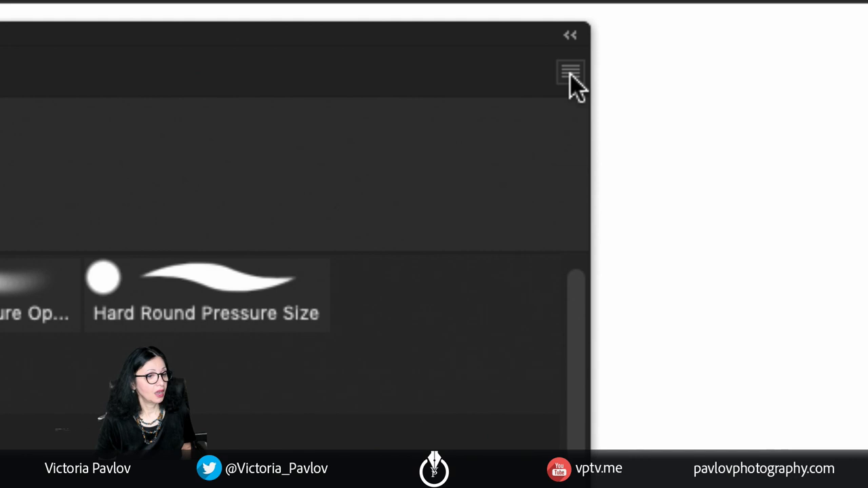
{"action": "left_click", "coordinate": [571, 75]}
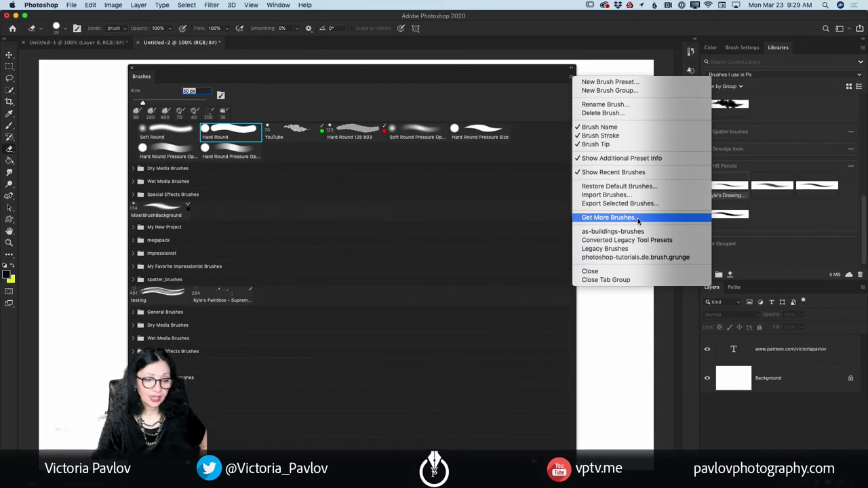
{"action": "left_click", "coordinate": [662, 231]}
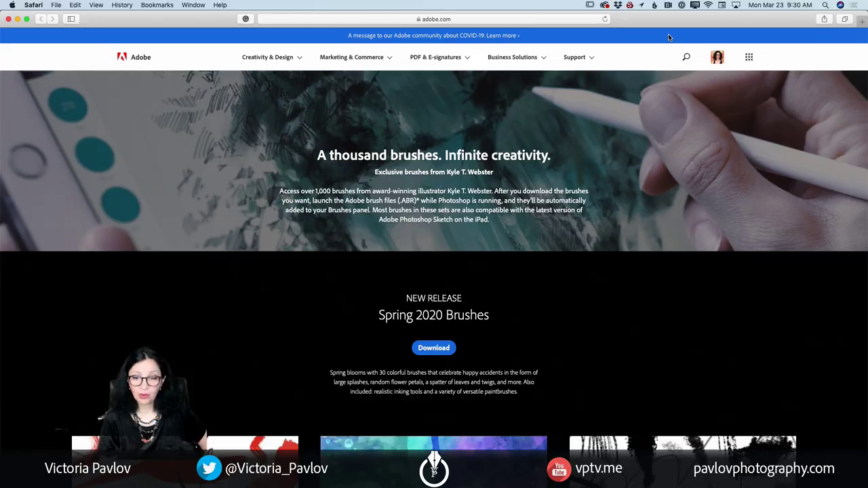
Copy the Adobe brushes page's web address from Safari's address bar.
{"action": "scroll", "coordinate": [561, 235], "scroll_direction": "down", "scroll_amount": 5}
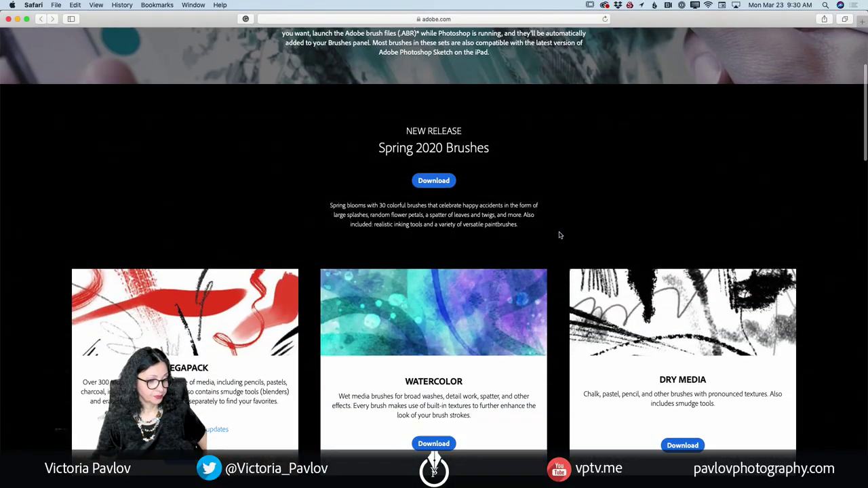
{"action": "scroll", "coordinate": [560, 236], "scroll_direction": "down", "scroll_amount": 15}
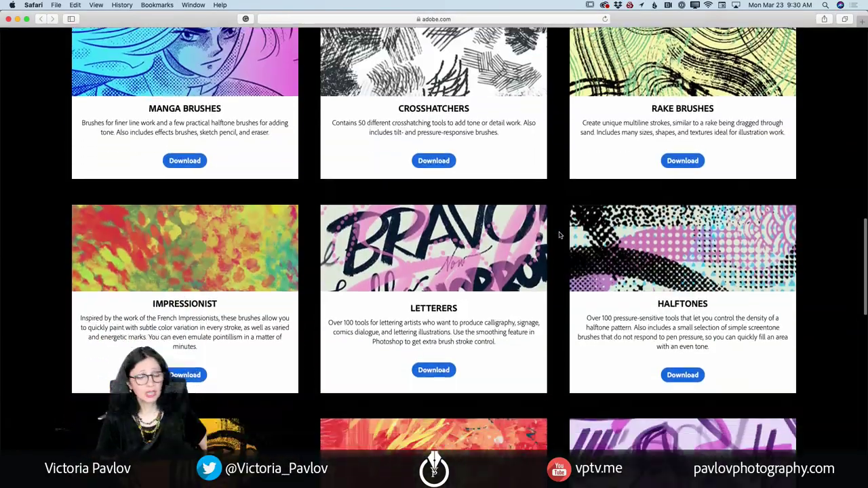
{"action": "scroll", "coordinate": [561, 235], "scroll_direction": "up", "scroll_amount": 20}
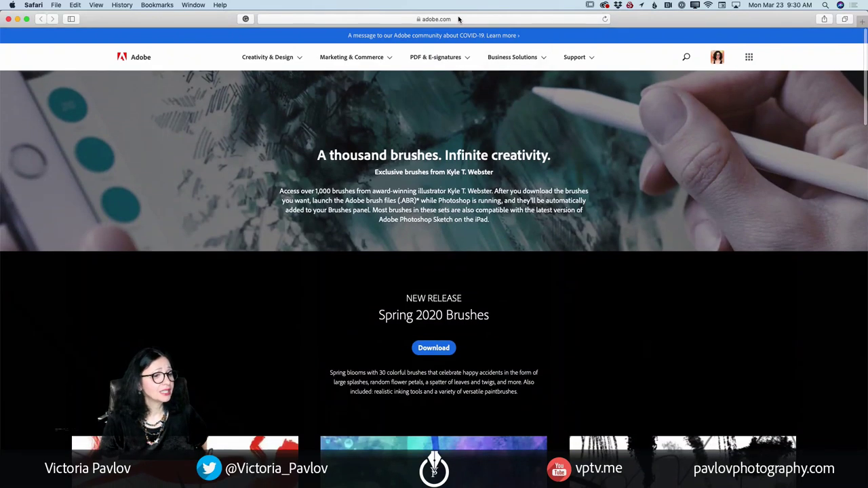
{"action": "left_click", "coordinate": [458, 19]}
{"action": "right_click", "coordinate": [439, 19]}
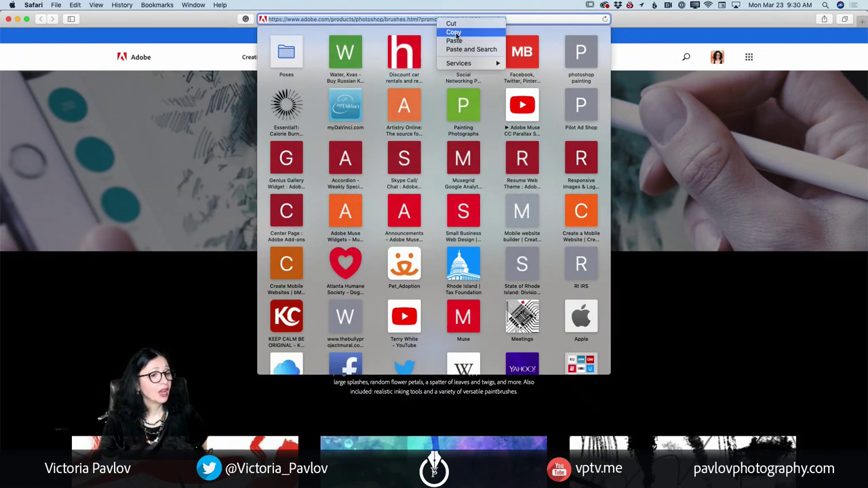
{"action": "left_click", "coordinate": [455, 33]}
Close the Safari window to return to Photoshop.
{"action": "key", "text": "super+m"}
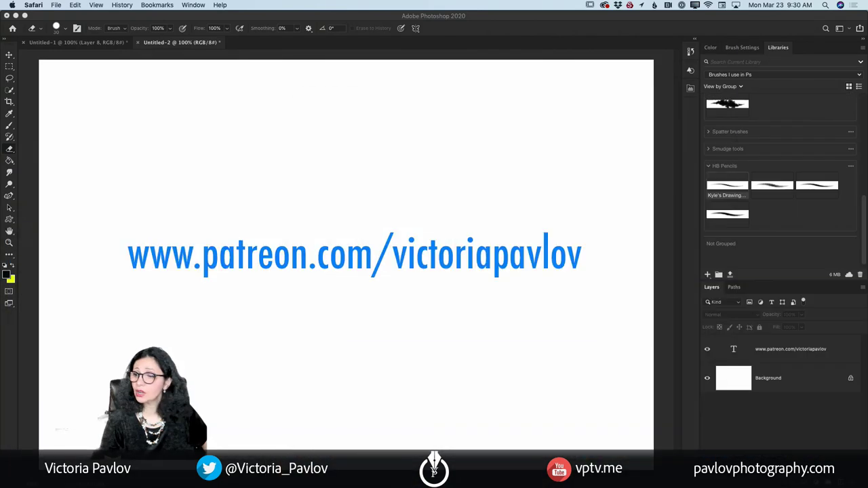
{"action": "left_click", "coordinate": [851, 380]}
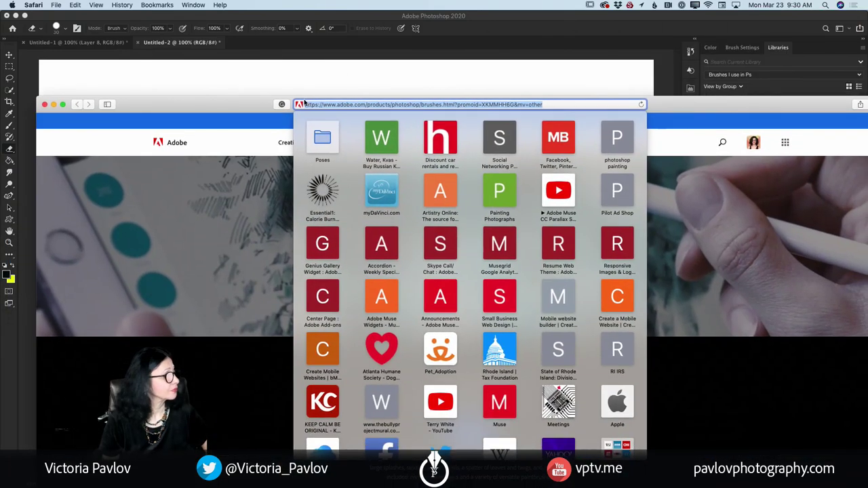
{"action": "left_click", "coordinate": [45, 104]}
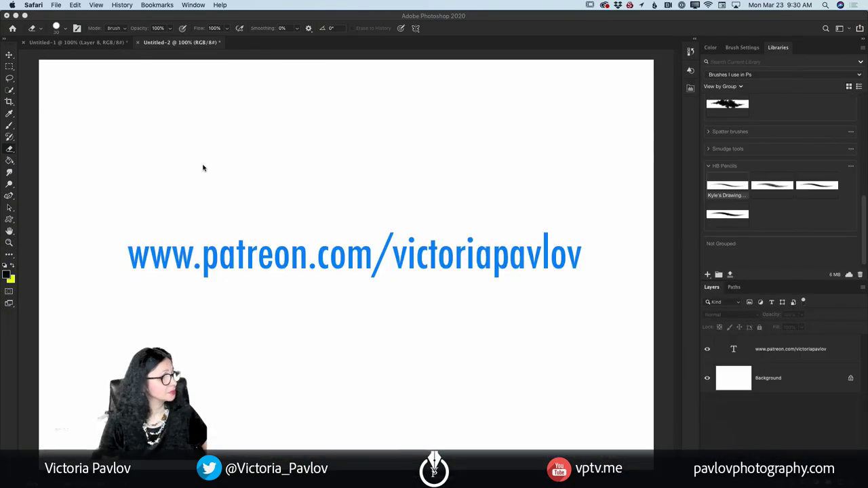
Hide the old web-address text layer and close the floating Brushes panel.
{"action": "left_click", "coordinate": [709, 354]}
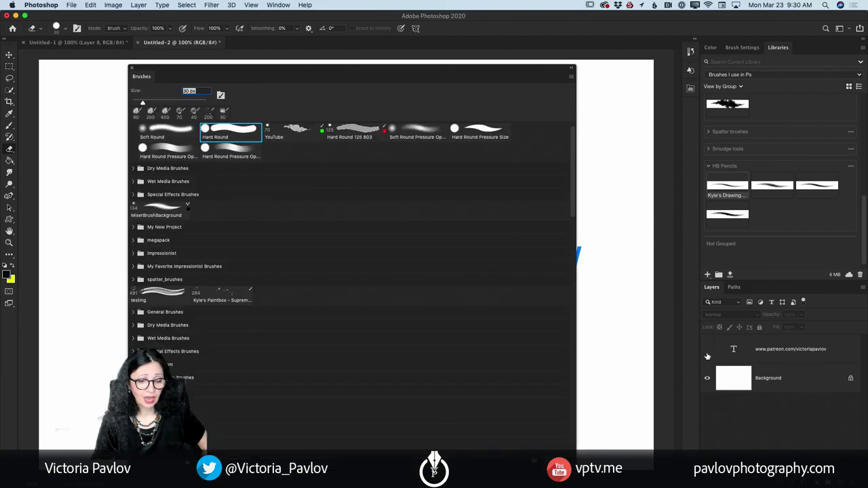
{"action": "left_click", "coordinate": [708, 350]}
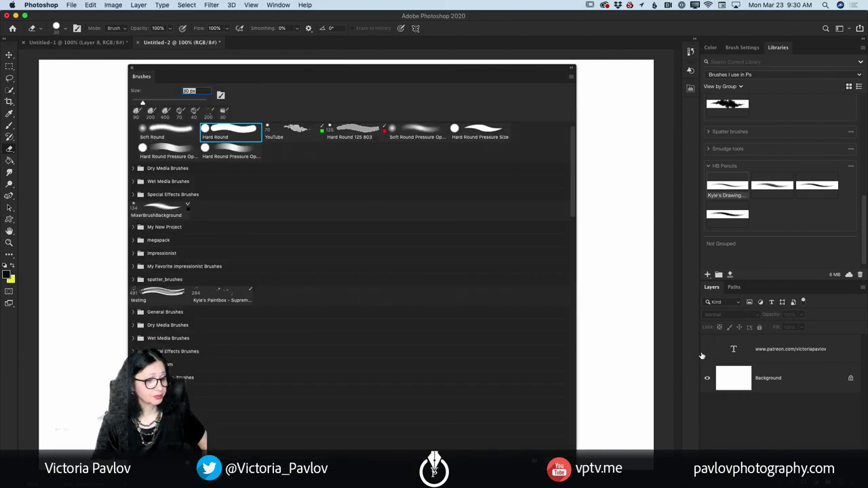
{"action": "left_click", "coordinate": [133, 68]}
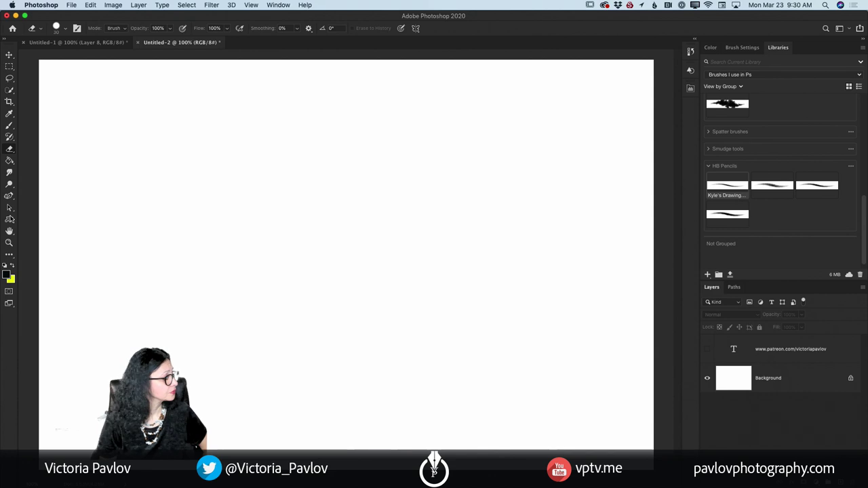
Paste the copied Adobe brushes URL into a new horizontal paragraph text box.
{"action": "left_click", "coordinate": [9, 256]}
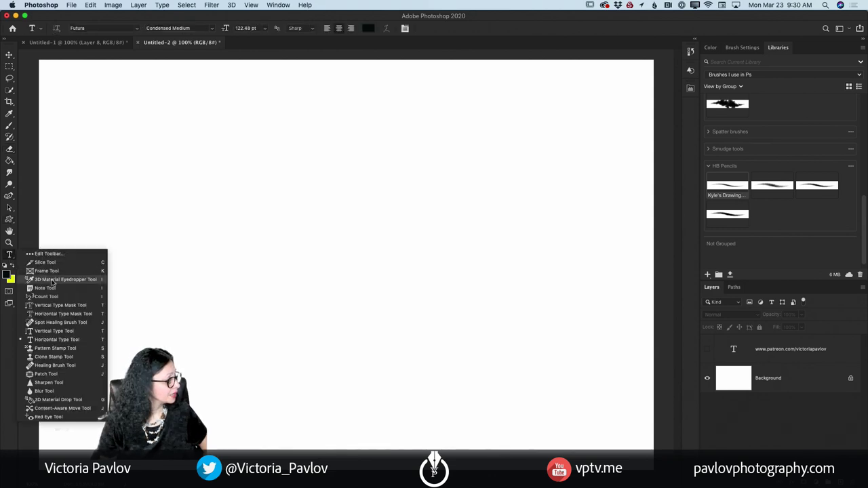
{"action": "left_click", "coordinate": [59, 341]}
{"action": "left_click_drag", "start_coordinate": [63, 171], "coordinate": [224, 251]}
{"action": "left_click_drag", "start_coordinate": [294, 281], "coordinate": [618, 396]}
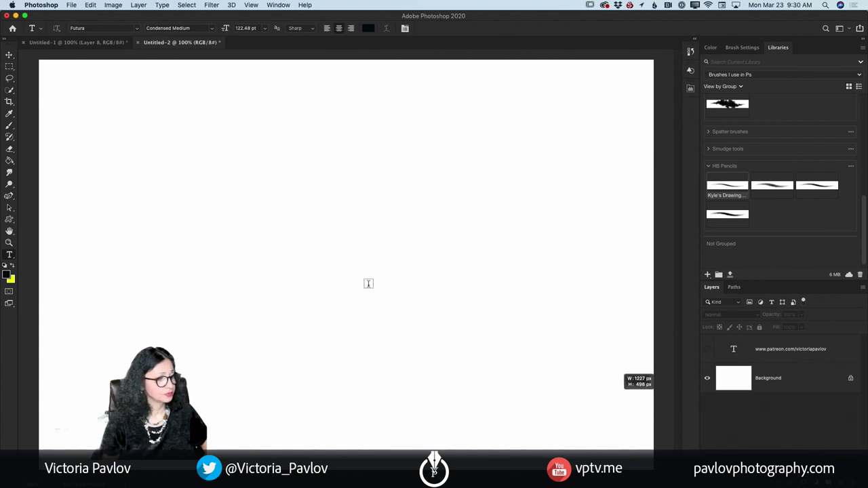
{"action": "left_click", "coordinate": [91, 6]}
{"action": "left_click", "coordinate": [99, 88]}
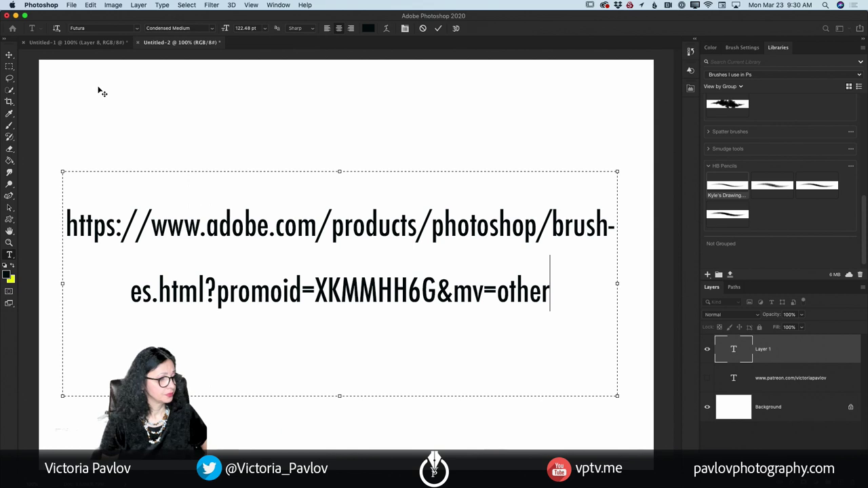